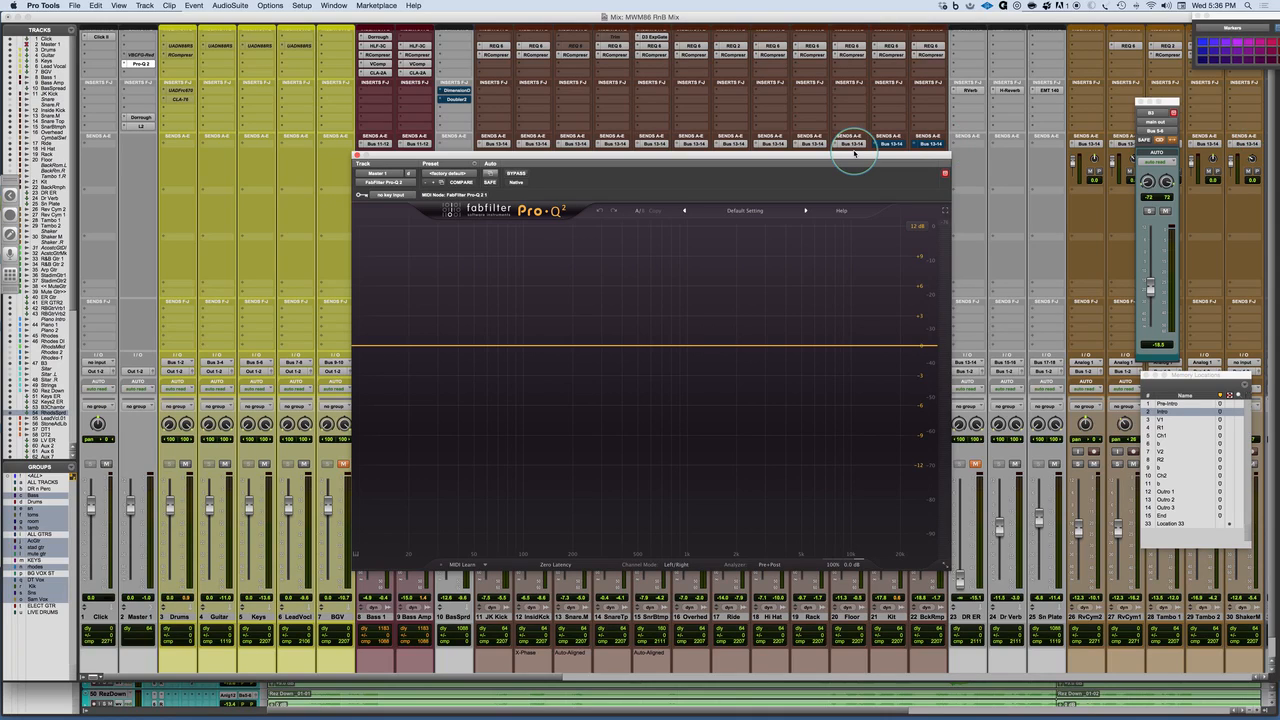
# - Add a bell band cutting about 1 dB near 268 Hz in the Master 1 equalizer, and undo it
pyautogui.moveTo(866, 156); pyautogui.dragTo(866, 97)
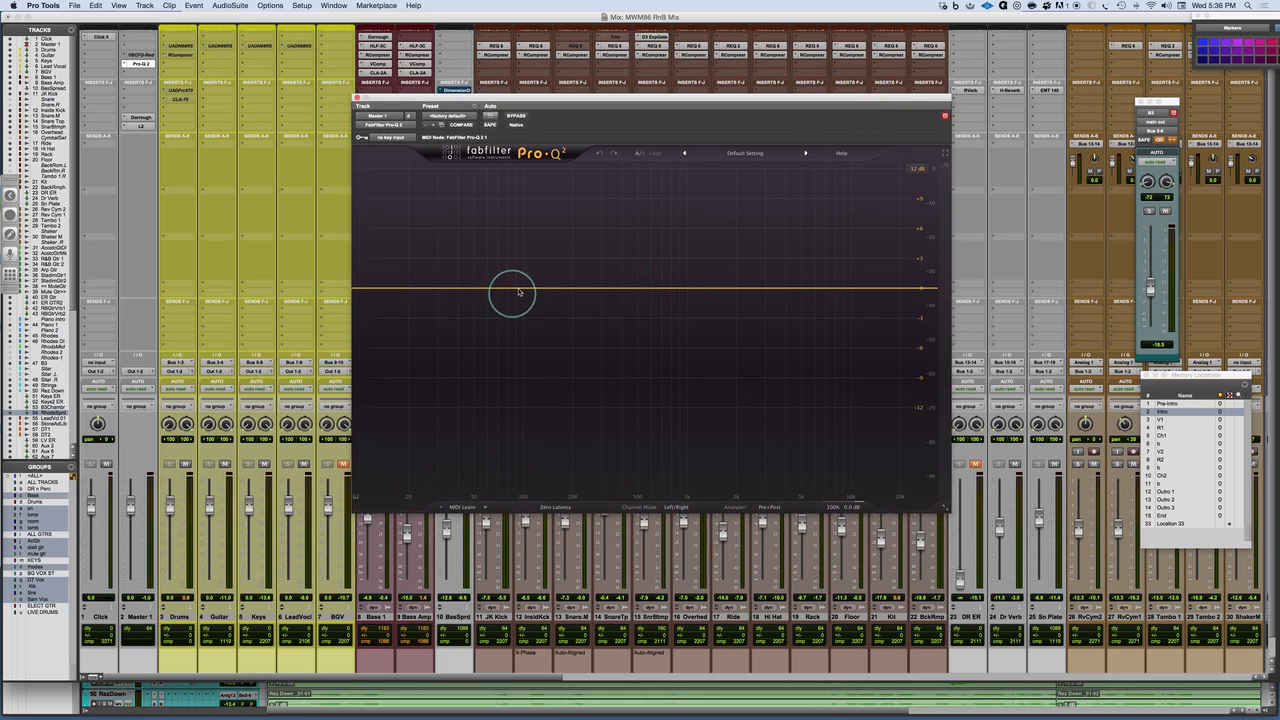
pyautogui.moveTo(532, 288); pyautogui.dragTo(593, 298)
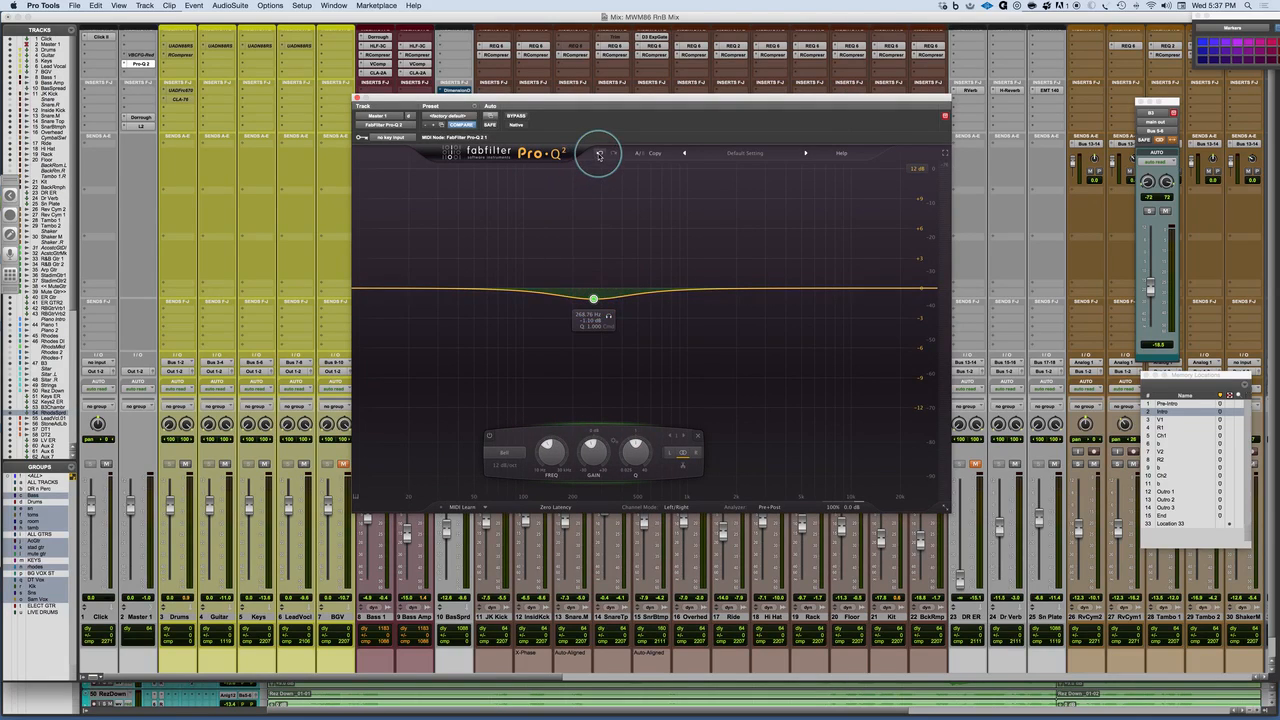
pyautogui.click(597, 154)
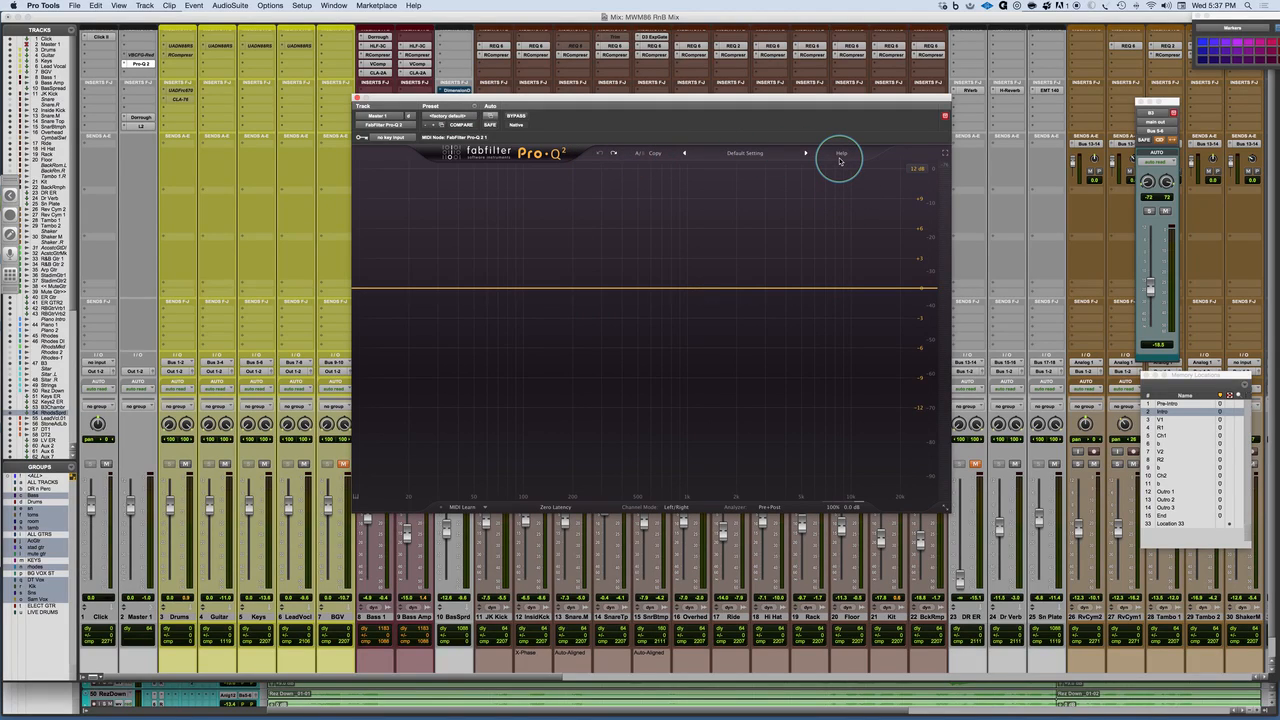
# - Look through the equalizer's preset list and its interface size options without choosing anything
pyautogui.click(755, 155)
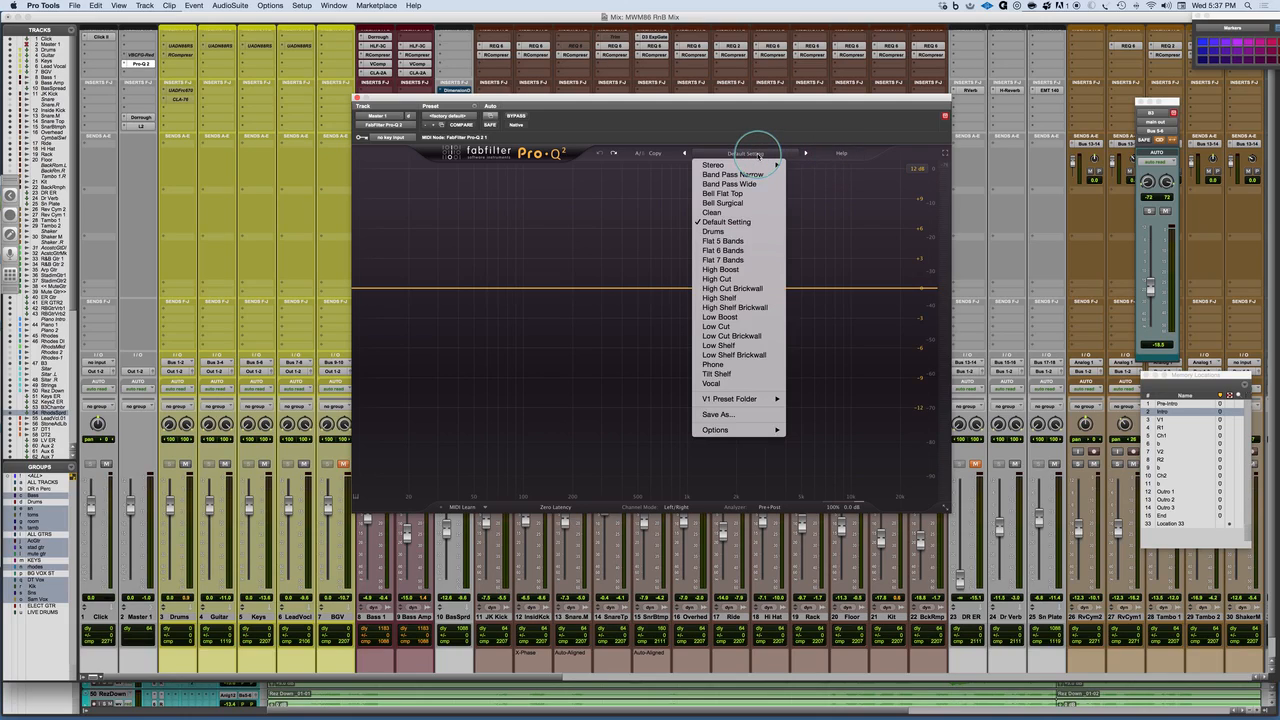
pyautogui.click(751, 124)
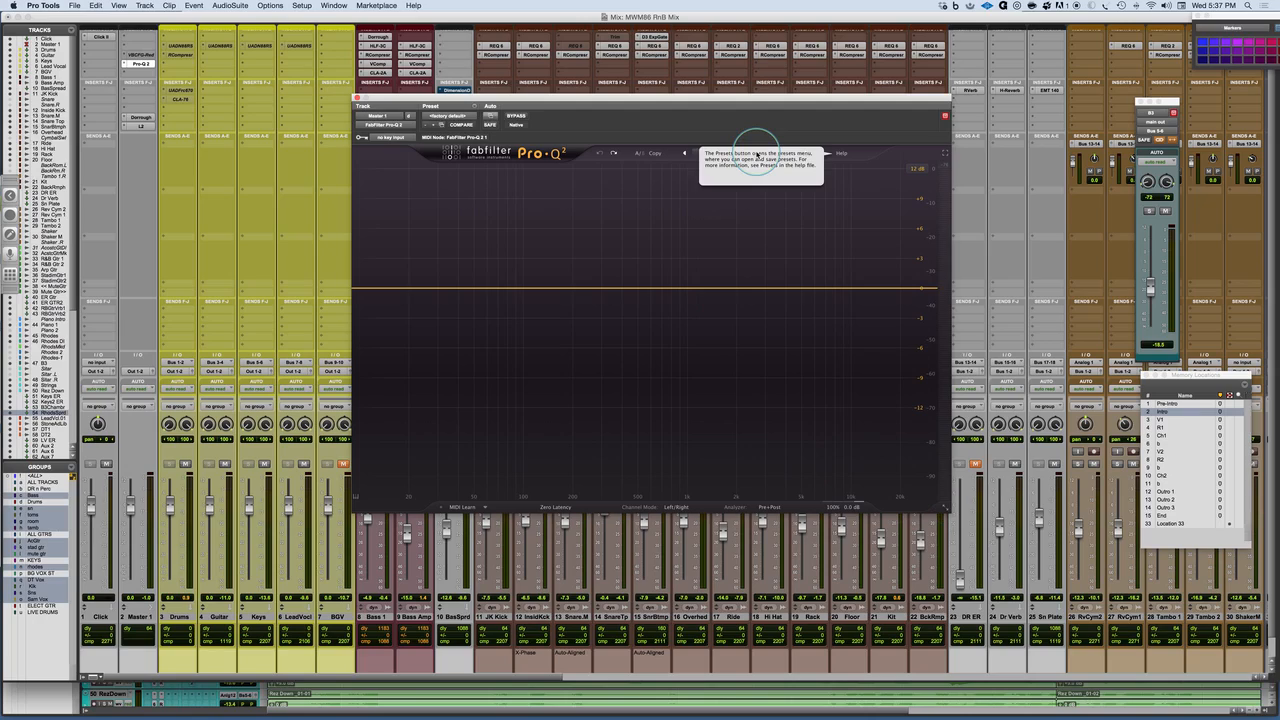
pyautogui.click(944, 507)
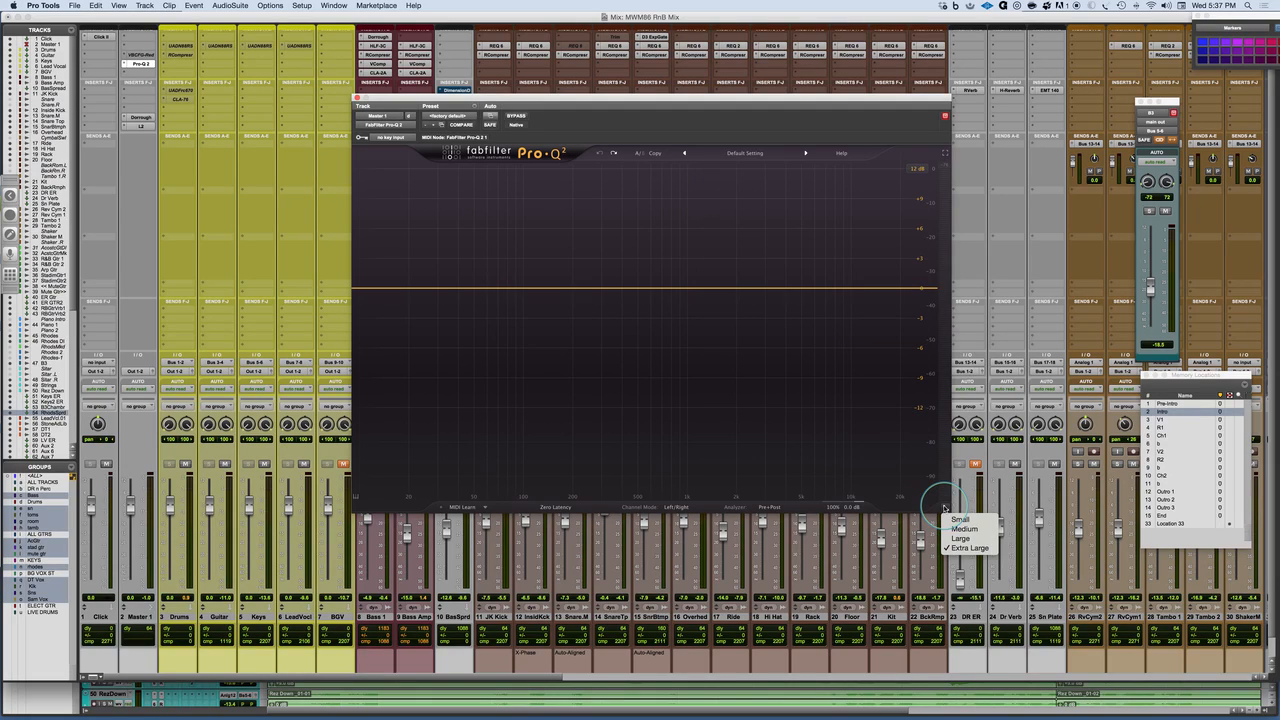
pyautogui.click(945, 155)
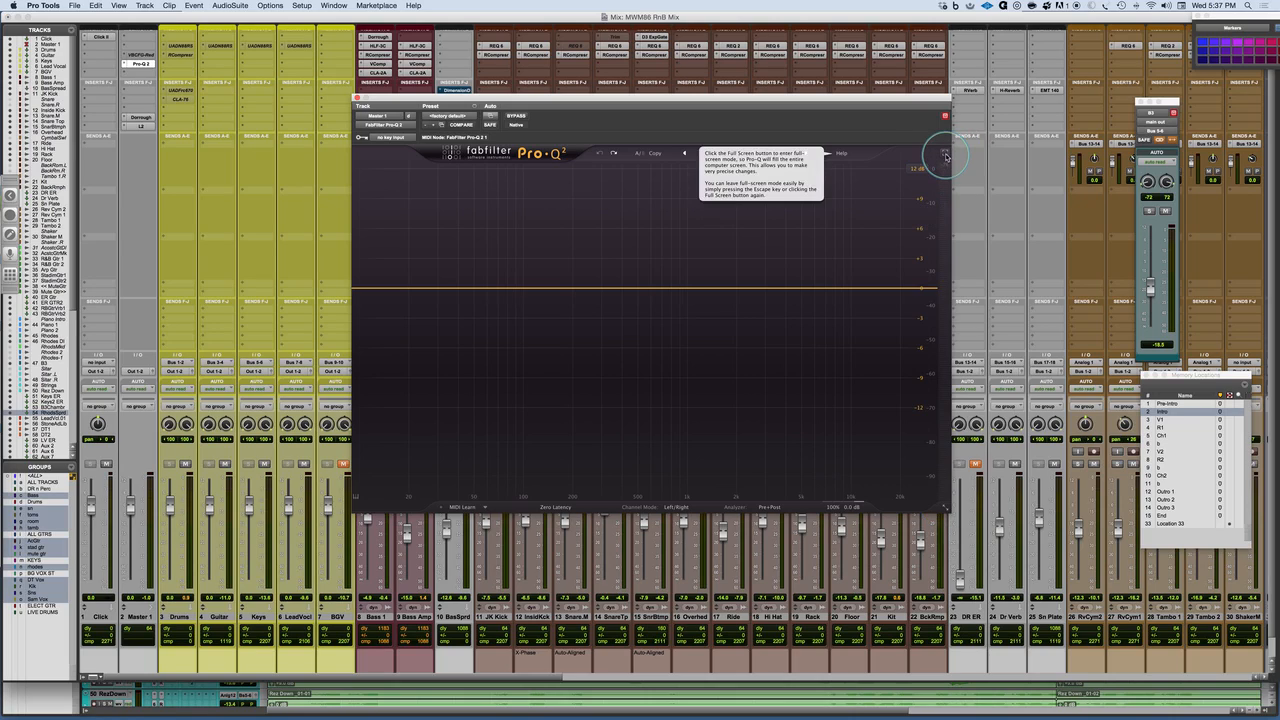
# - Switch the equalizer to full-screen view and return it to its normal window
pyautogui.click(945, 155)
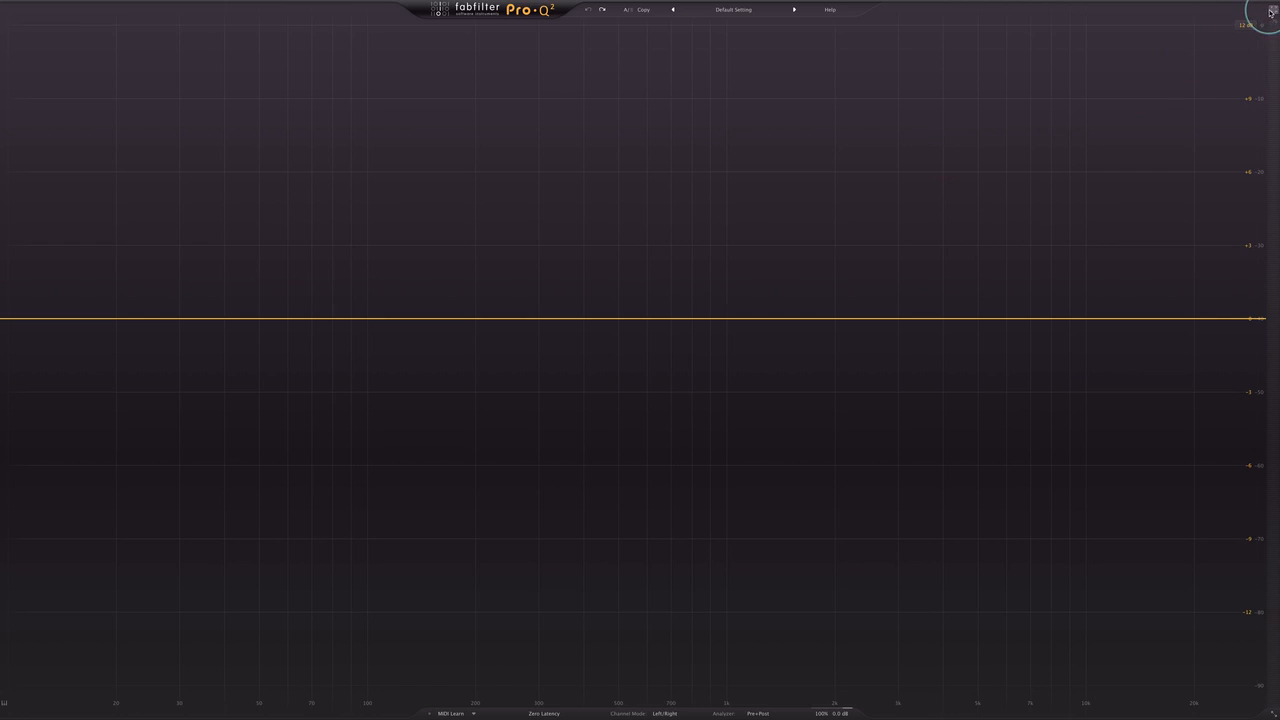
pyautogui.click(1273, 12)
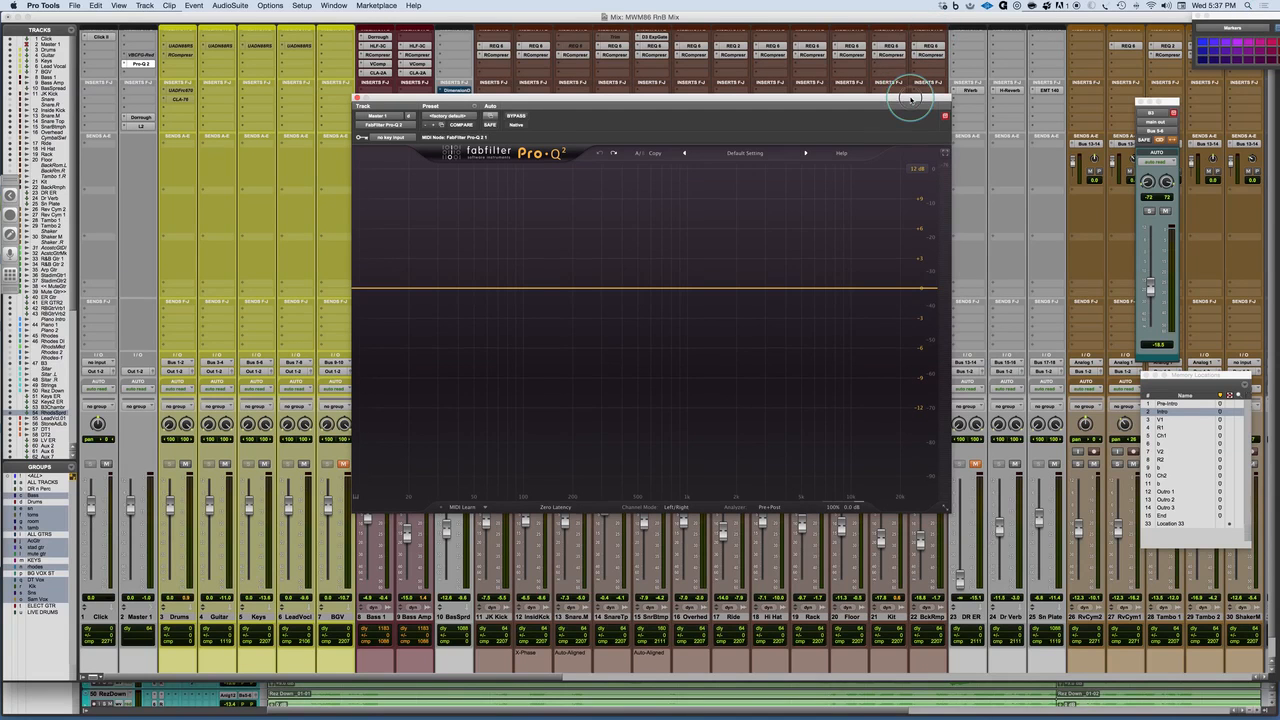
pyautogui.moveTo(908, 98); pyautogui.dragTo(908, 101)
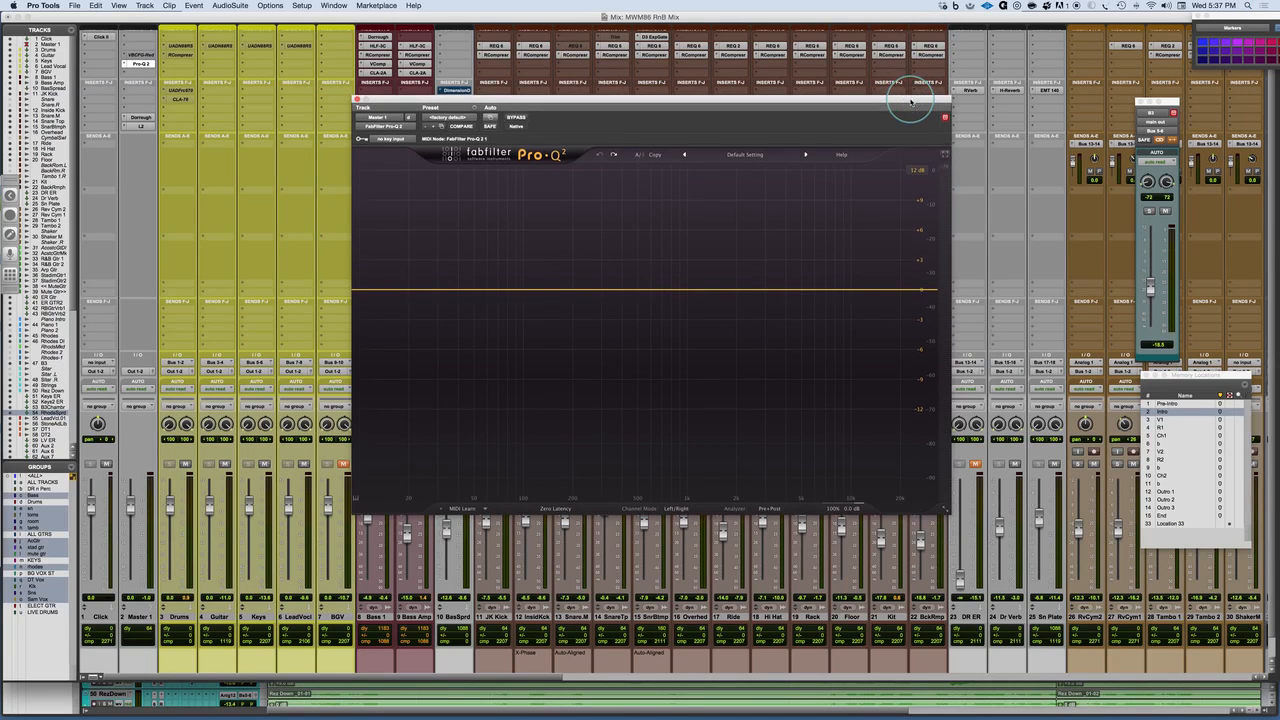
# - Mute the LeadVocl track and play the mix while showing the equalizer's analyzer settings, ending with playback stopped
pyautogui.click(304, 464)
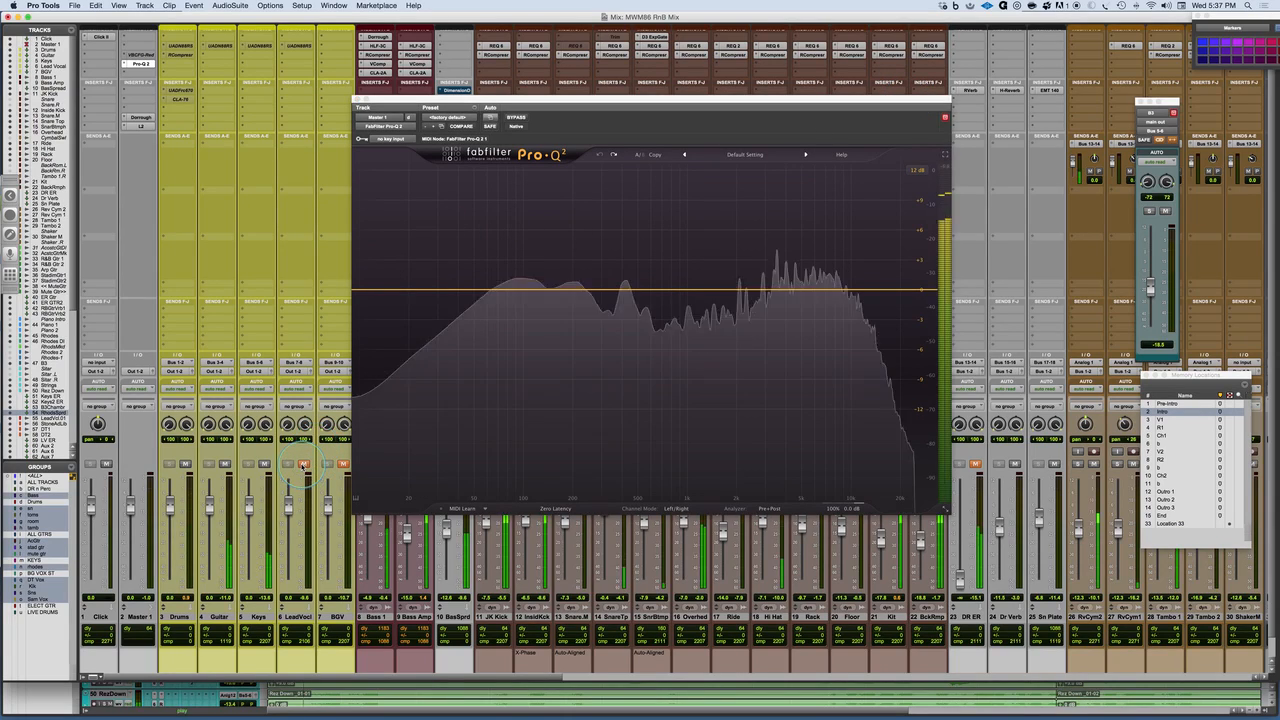
pyautogui.press('space')
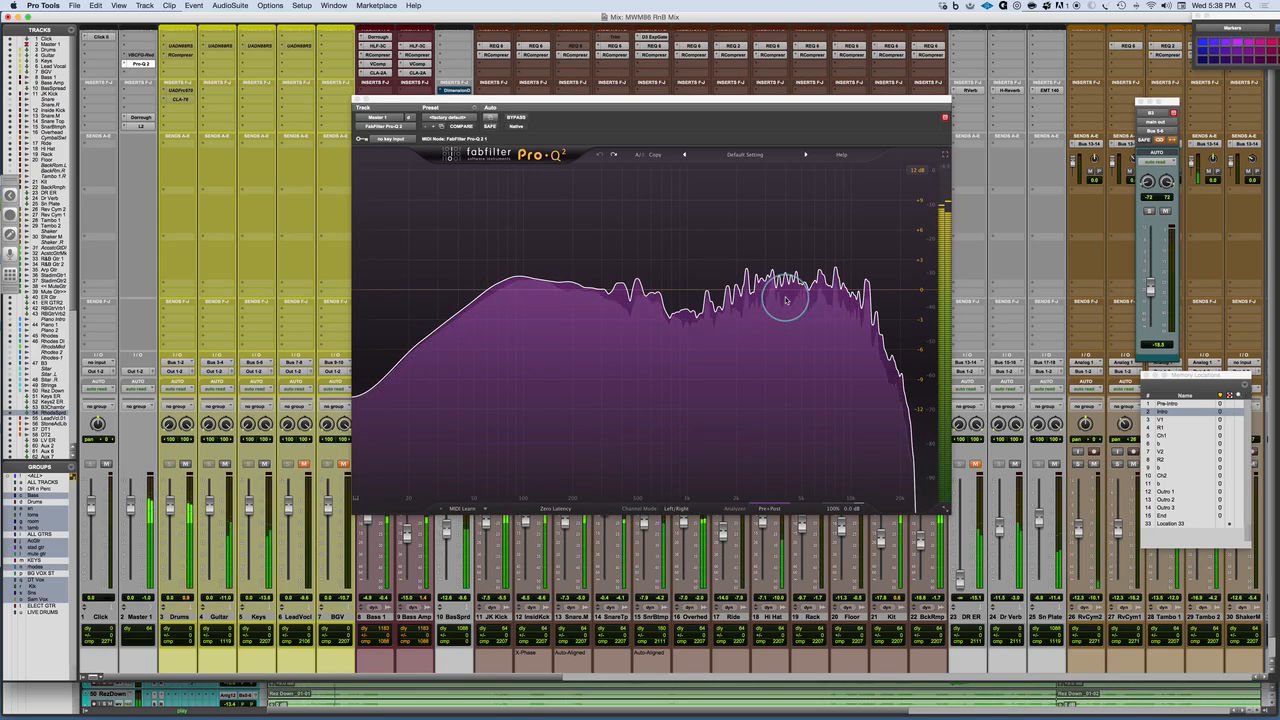
pyautogui.click(770, 507)
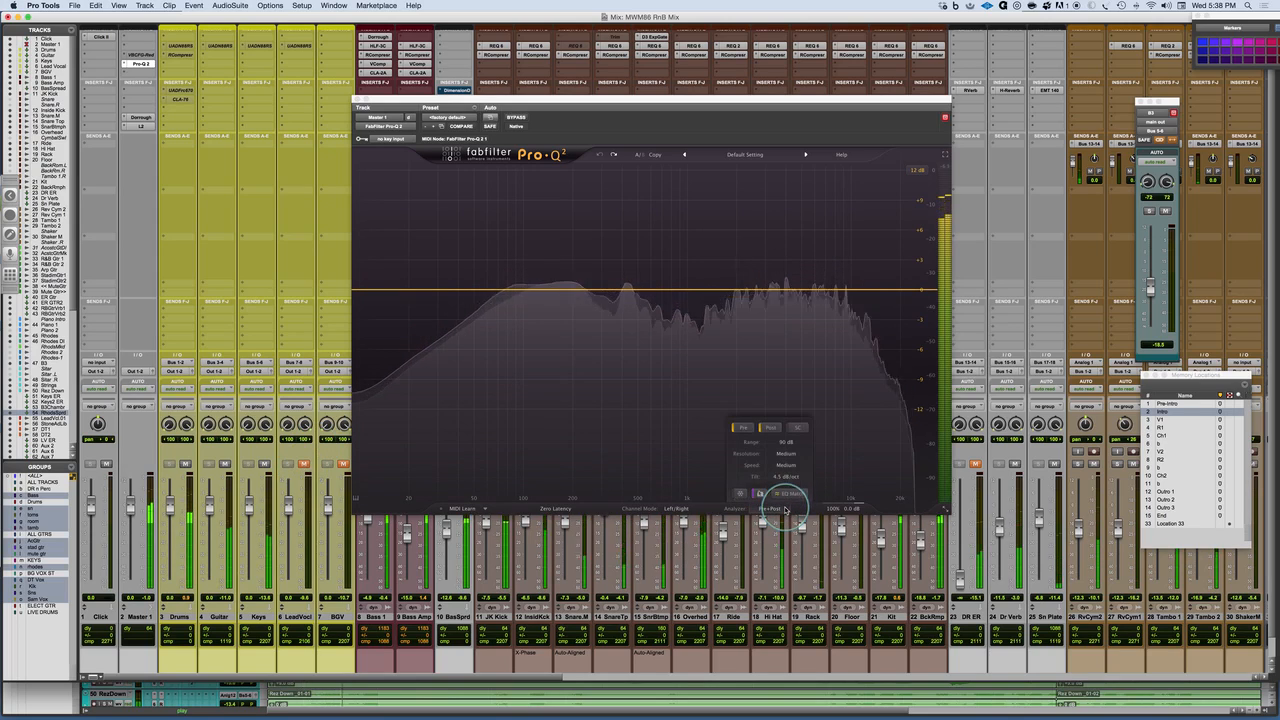
pyautogui.press('space')
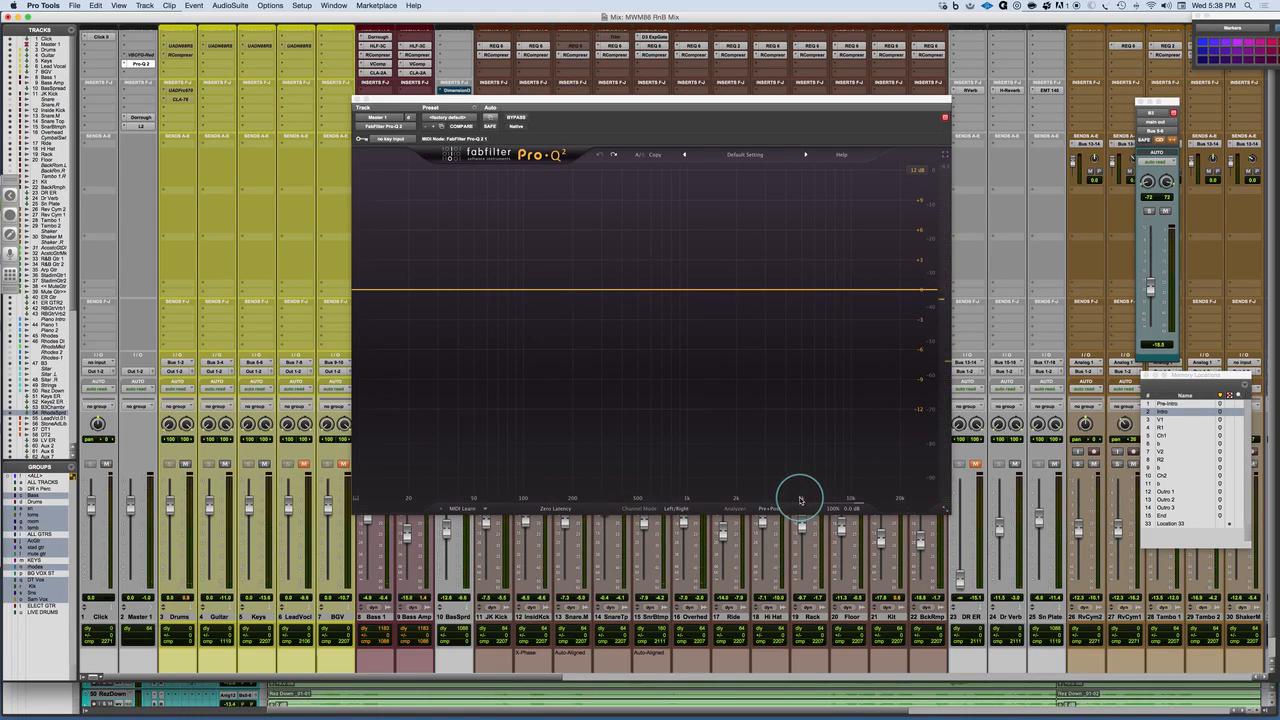
# - Zoom in on the equalizer's frequency scale, play the mix to examine the spectrum, and restore the full frequency range
pyautogui.click(800, 499)
pyautogui.moveTo(801, 498); pyautogui.dragTo(800, 466)
pyautogui.press('space')
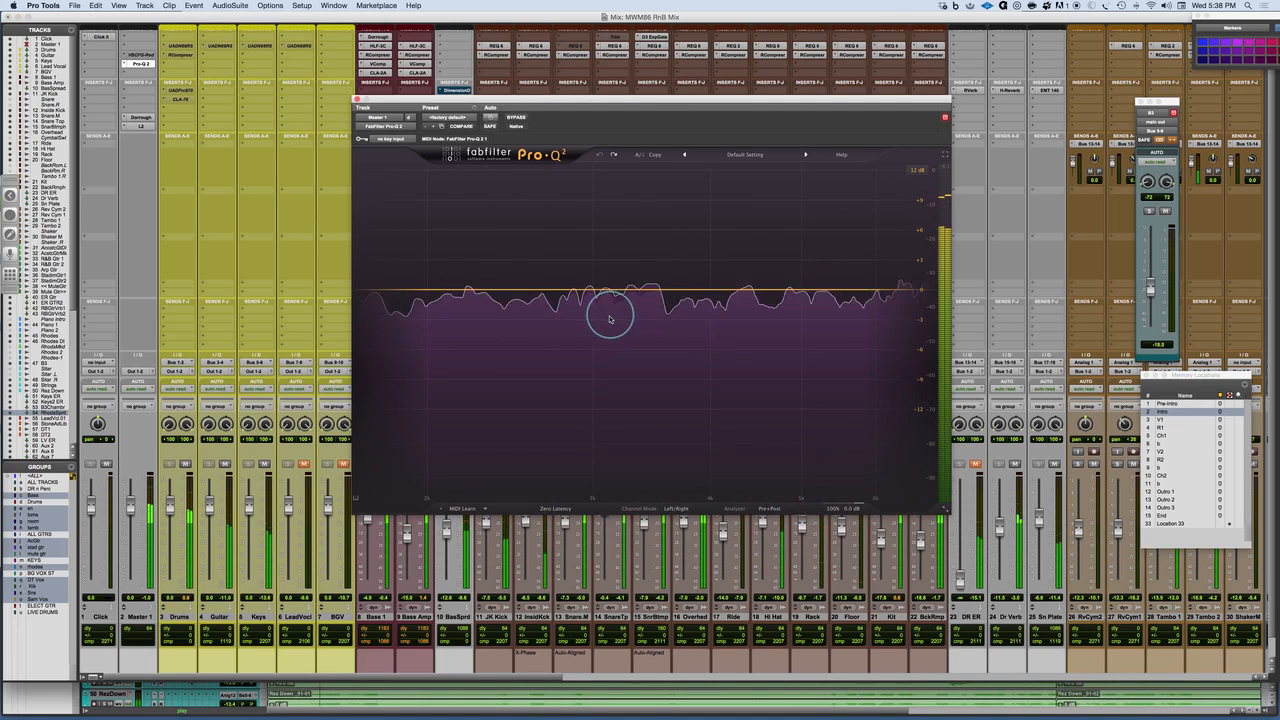
pyautogui.moveTo(628, 326)
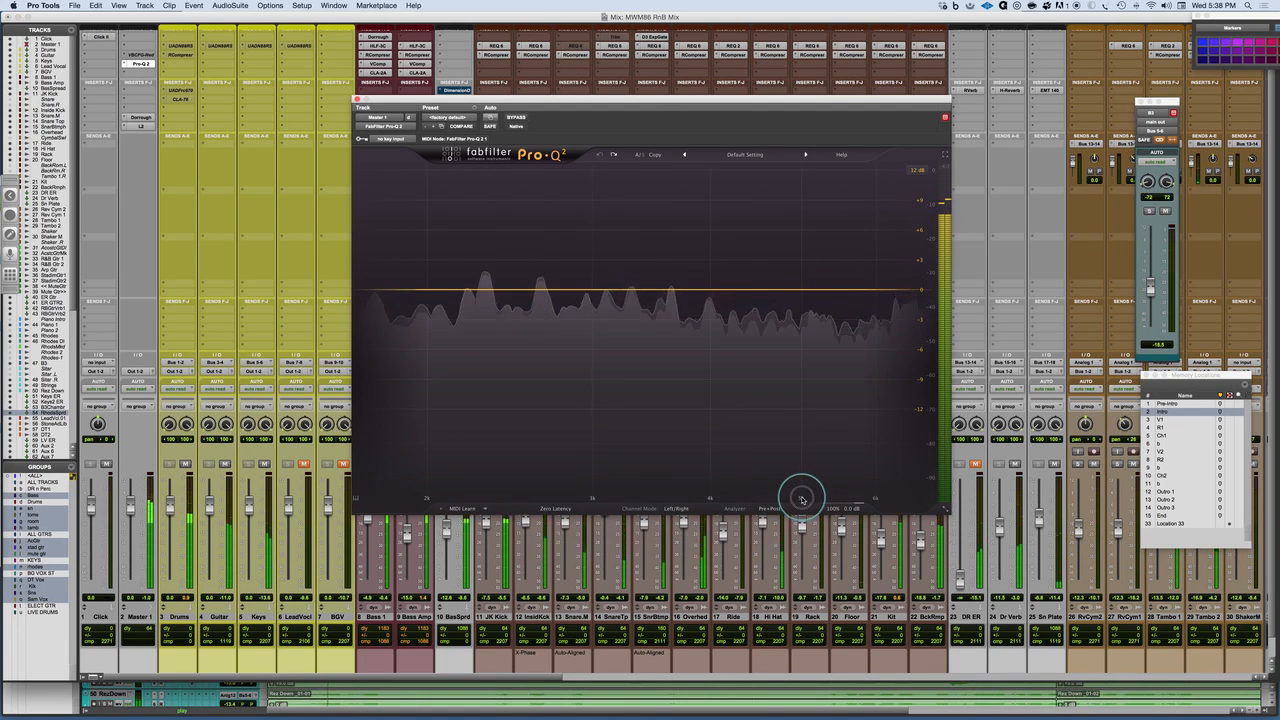
pyautogui.moveTo(800, 479); pyautogui.dragTo(808, 620)
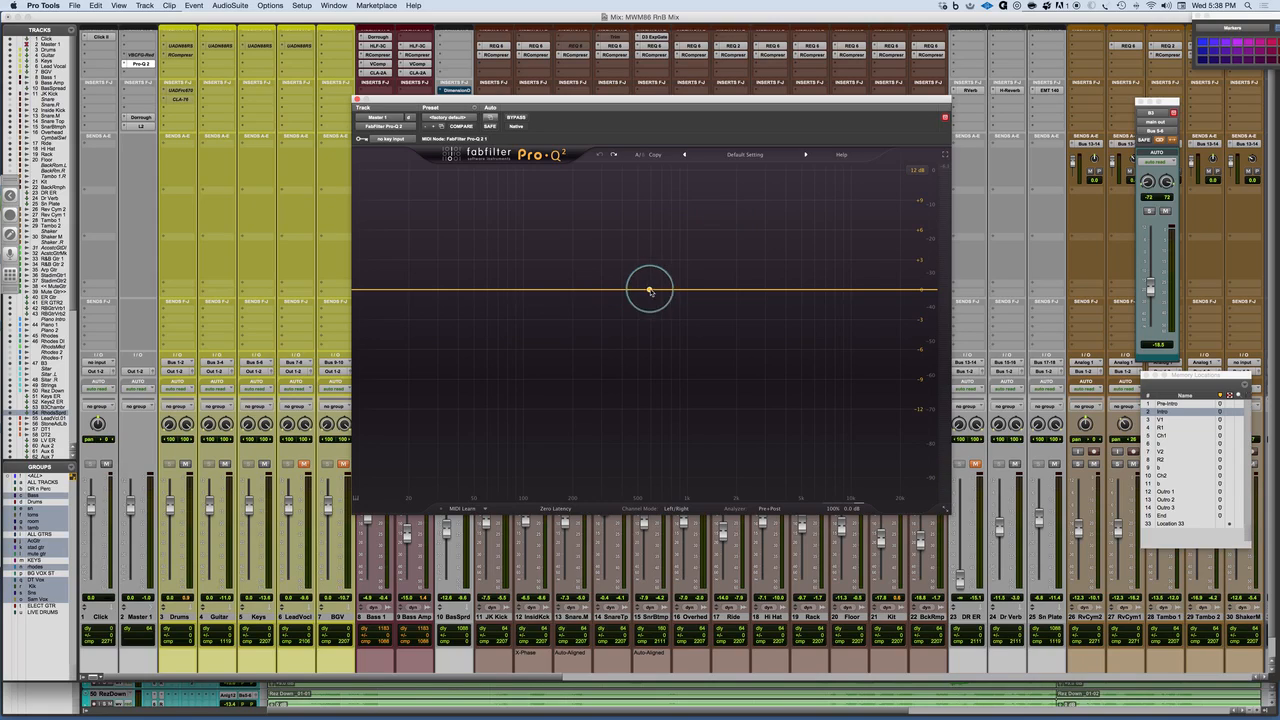
# - Try a deep bell cut near 3 kHz that expands the gain range, reduce it to about 4 dB, and undo the band
pyautogui.moveTo(651, 289); pyautogui.dragTo(779, 427)
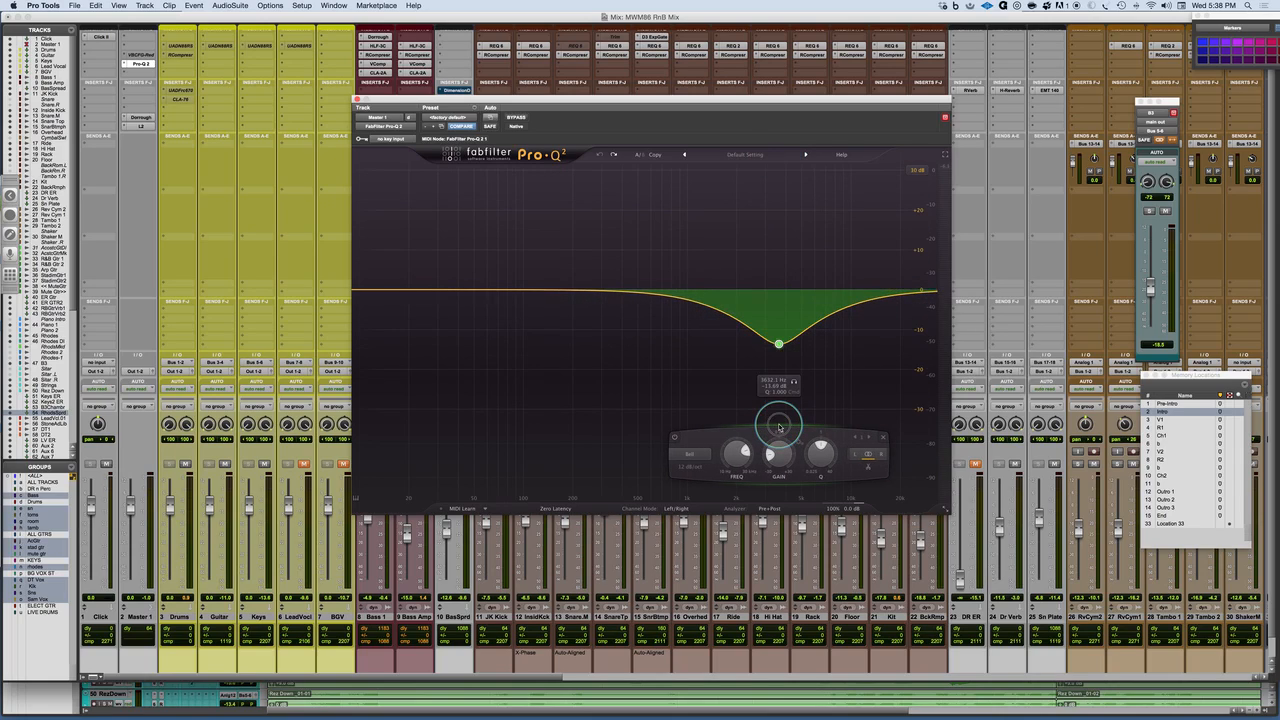
pyautogui.moveTo(779, 427); pyautogui.dragTo(780, 340)
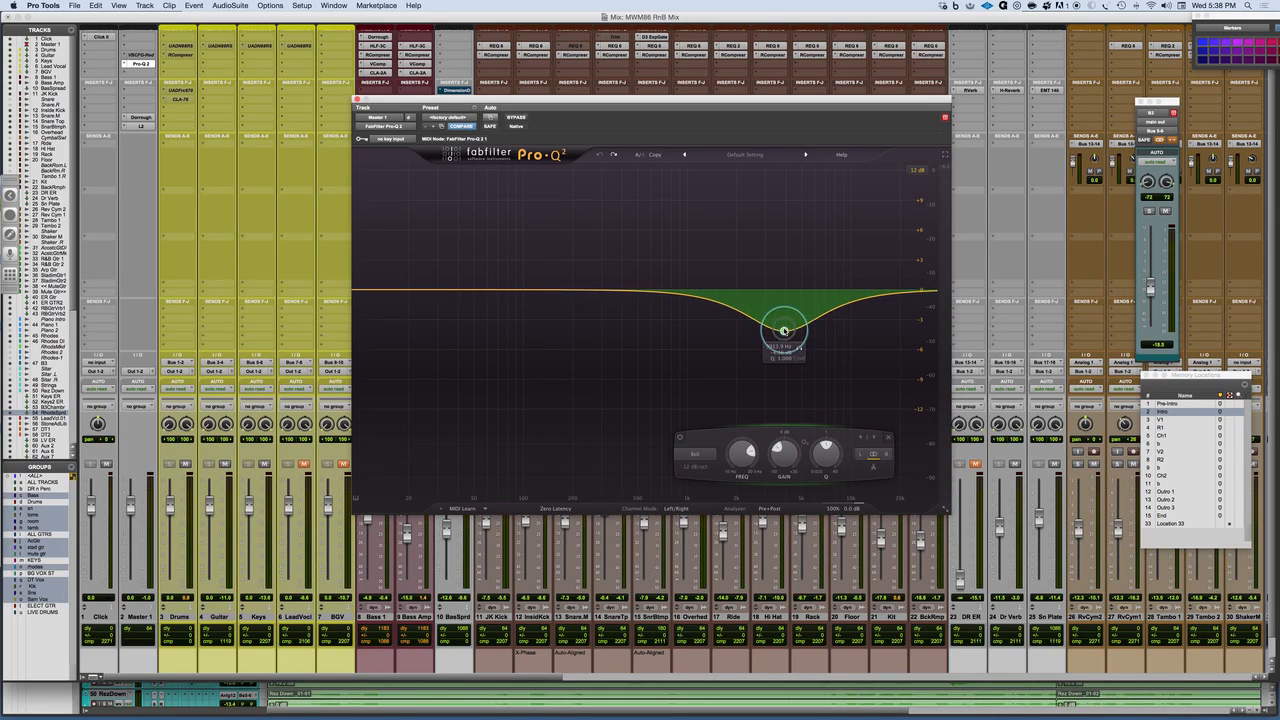
pyautogui.click(600, 155)
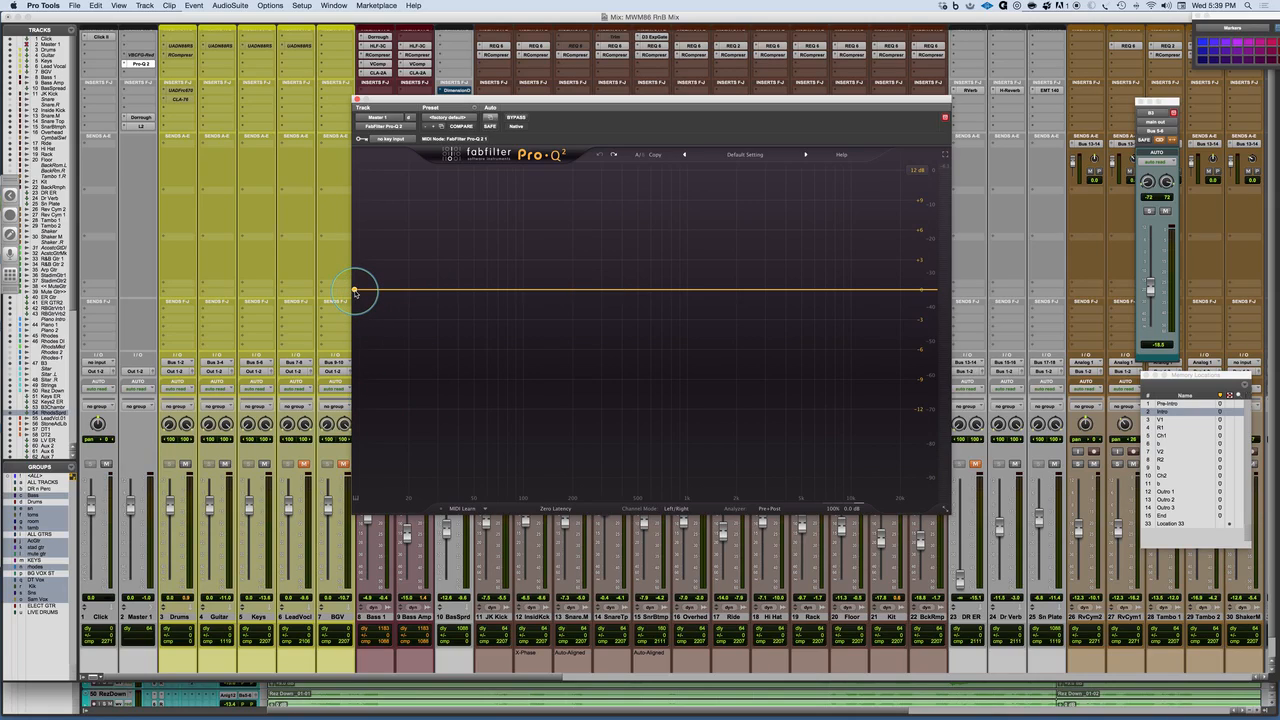
# - Create low-shelf and high-shelf bands boosted about 3 dB each, and lower the low shelf to a cut of about 1 dB
pyautogui.moveTo(352, 290); pyautogui.dragTo(546, 260)
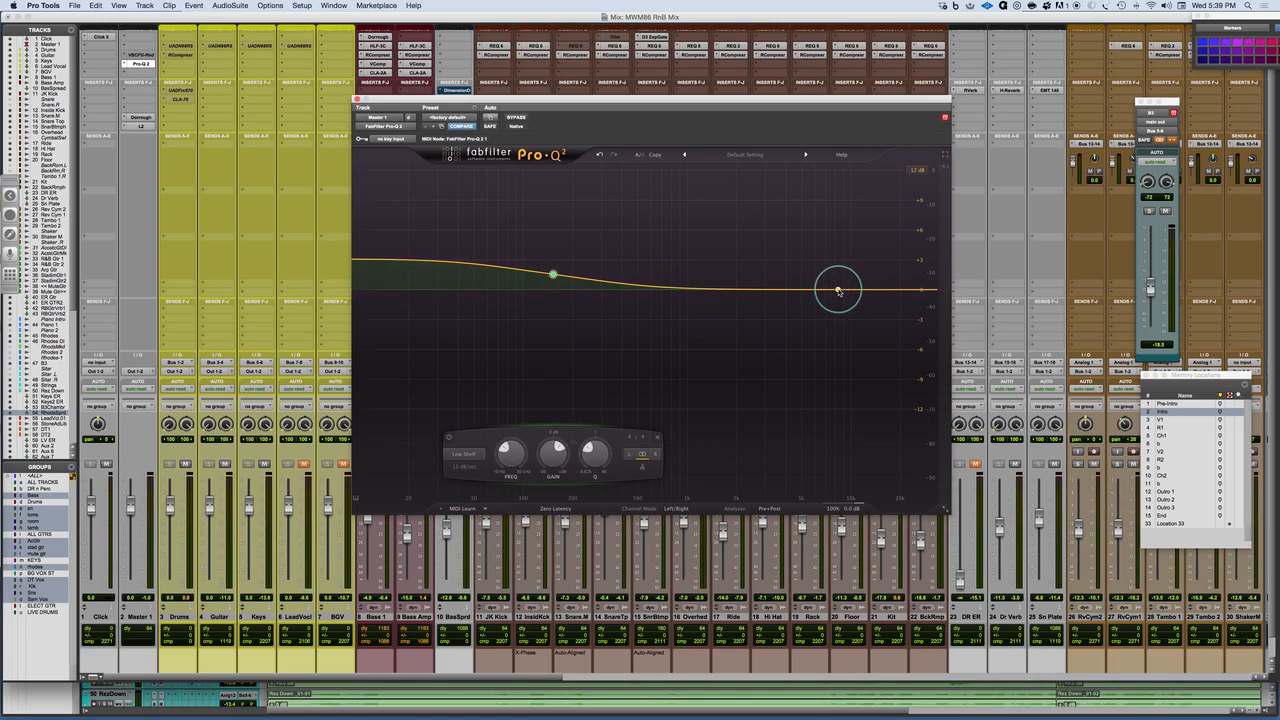
pyautogui.click(905, 290)
pyautogui.moveTo(905, 290); pyautogui.dragTo(796, 258)
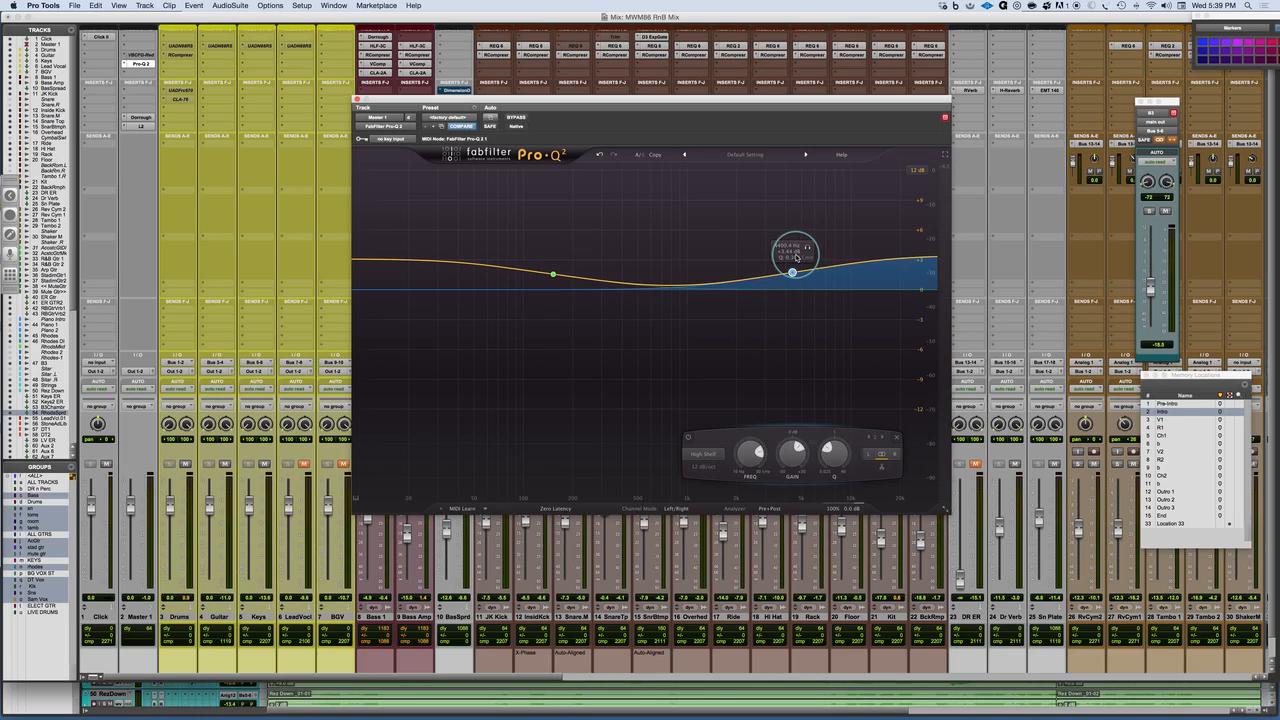
pyautogui.moveTo(553, 274); pyautogui.dragTo(551, 318)
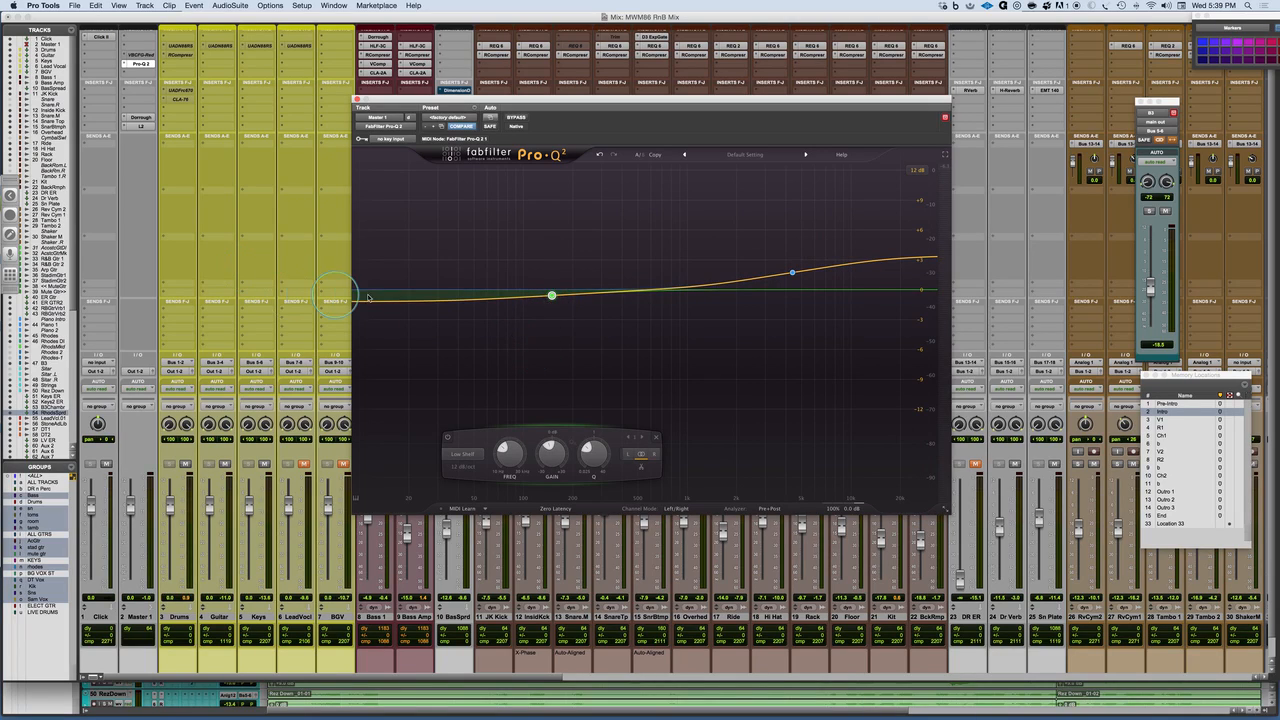
# - Undo the low-shelf and high-shelf bands to return the equalizer curve to flat
pyautogui.click(600, 154)
pyautogui.click(600, 154)
pyautogui.click(600, 154)
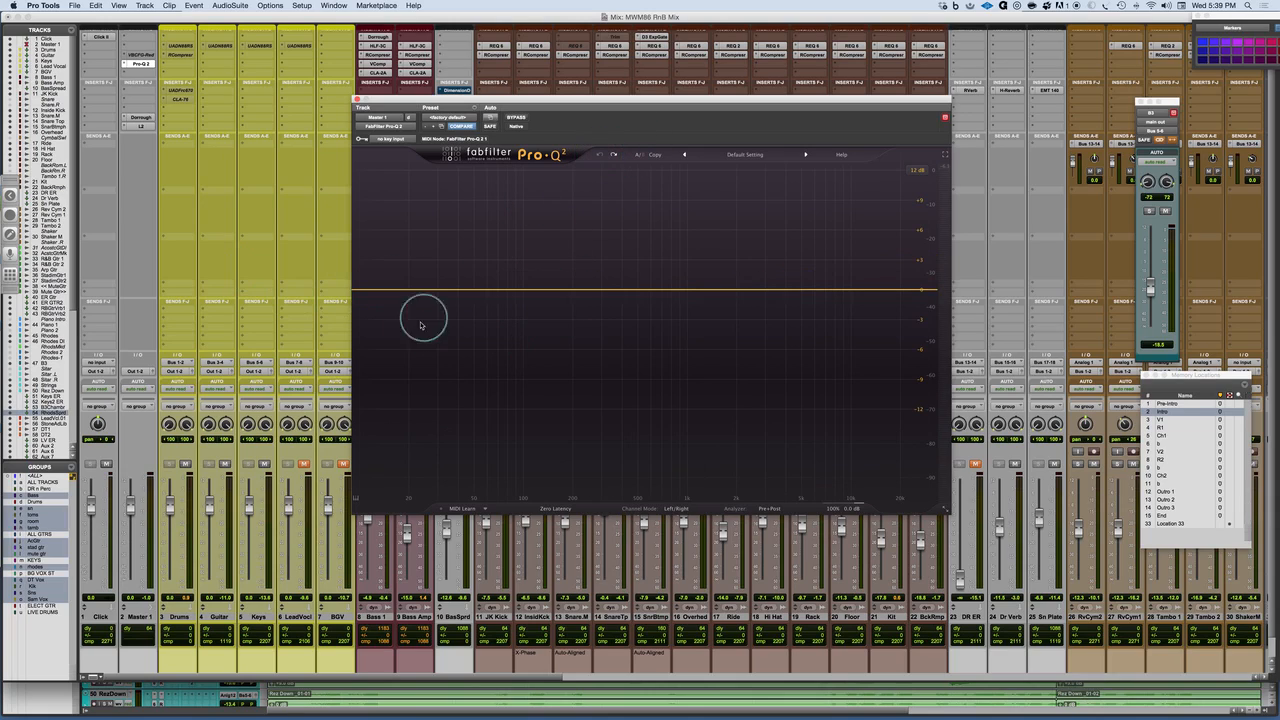
# - Add a low-cut filter at the low end of the spectrum and set its slope to 96 dB/oct
pyautogui.doubleClick(373, 405)
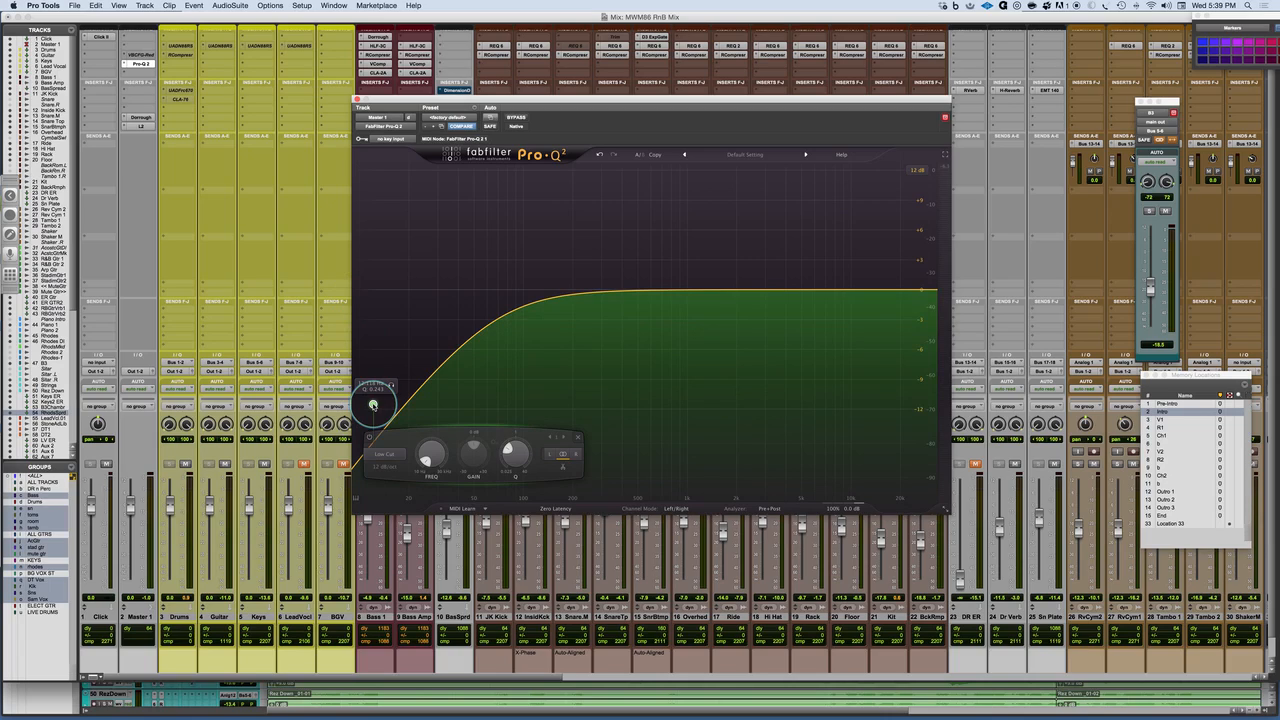
pyautogui.click(385, 466)
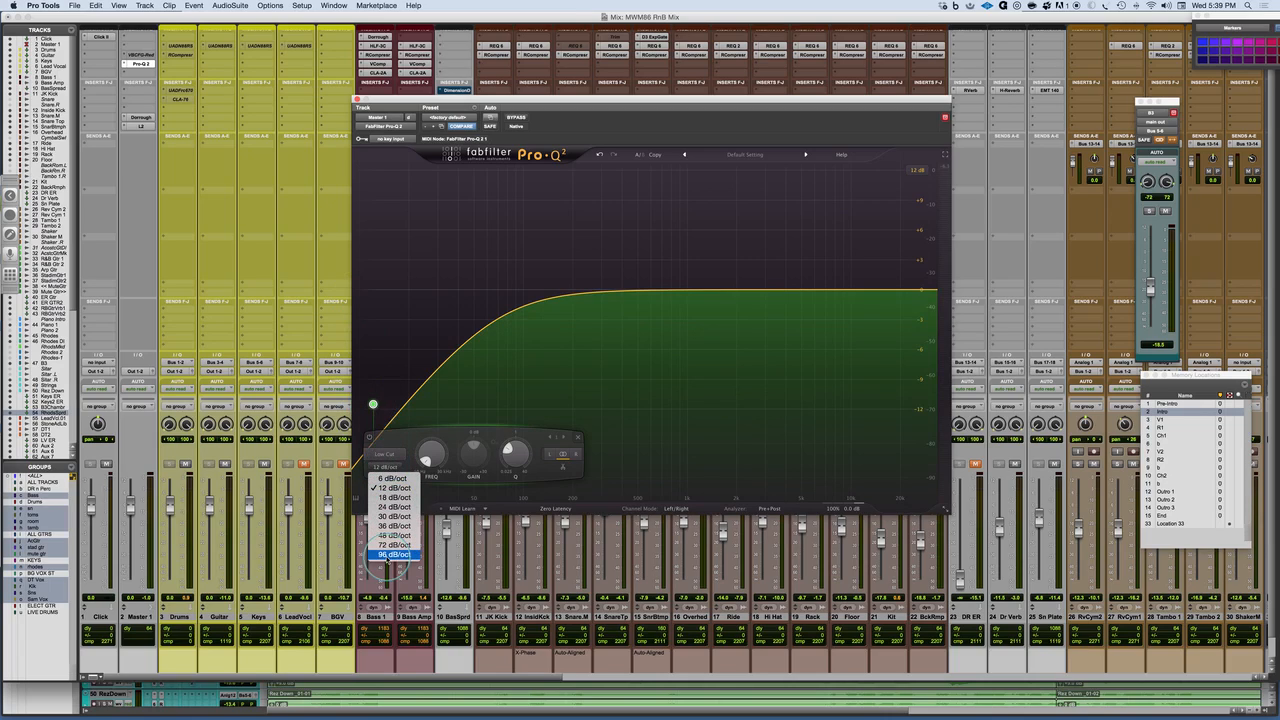
pyautogui.click(388, 554)
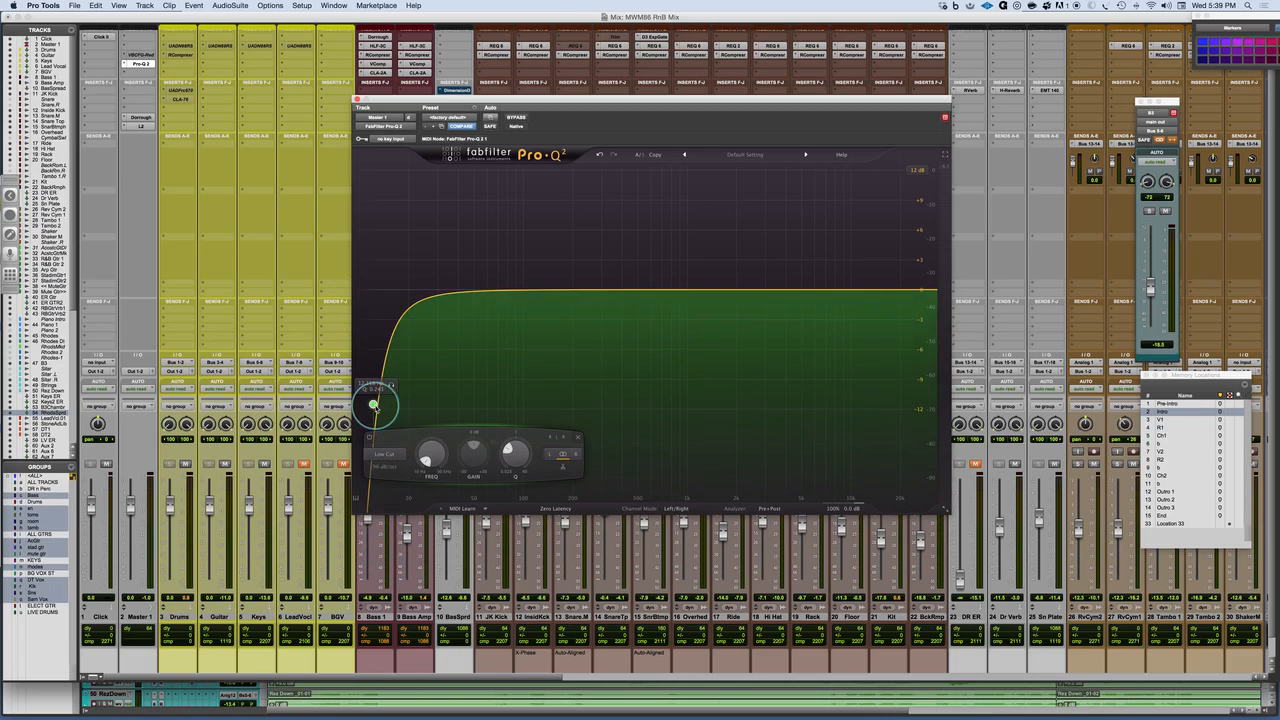
# - Move the low-cut filter to about 18.5 Hz and raise its Q to about 2.1 for a resonant peak
pyautogui.moveTo(373, 404); pyautogui.dragTo(360, 405)
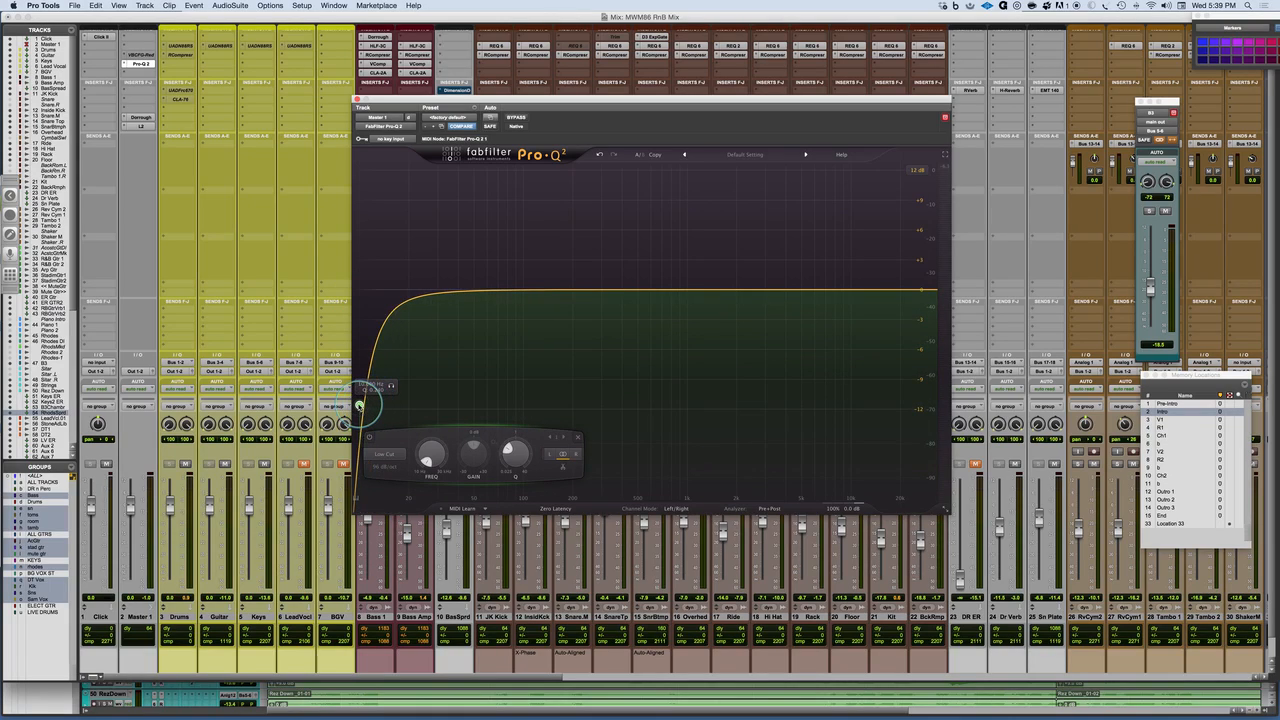
pyautogui.moveTo(360, 405); pyautogui.dragTo(403, 225)
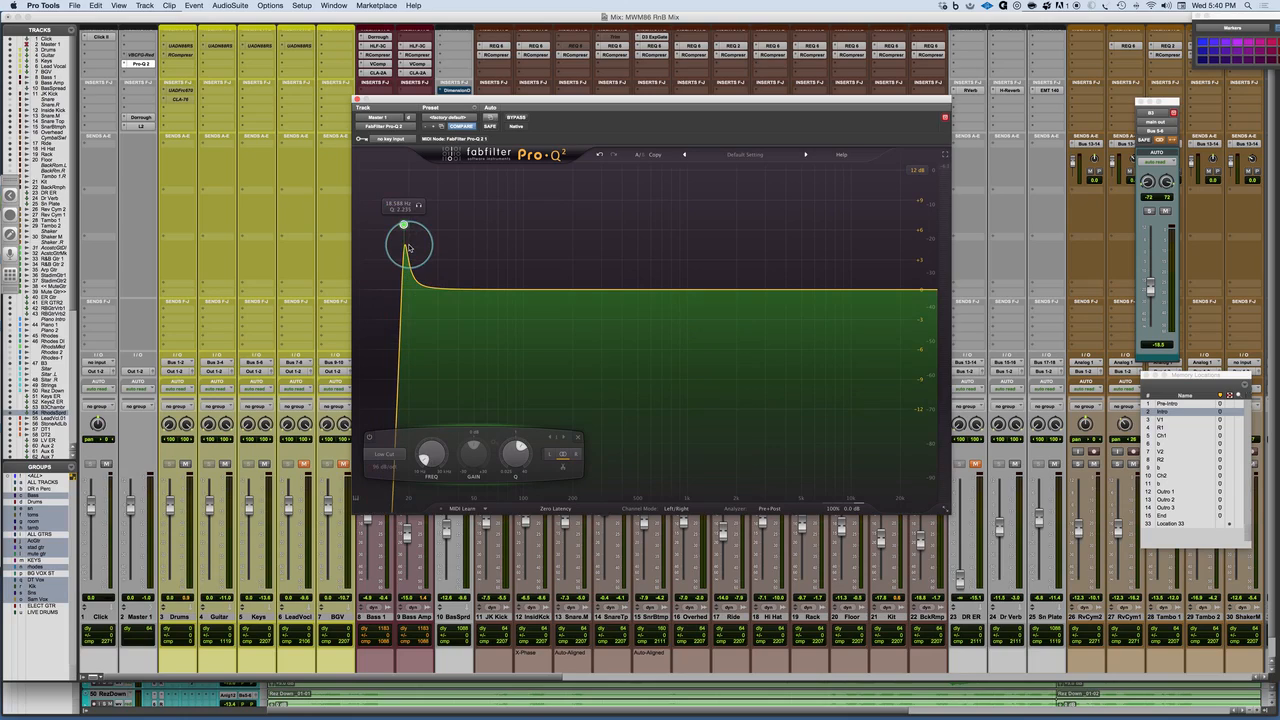
pyautogui.moveTo(405, 223)
pyautogui.mouseDown()
pyautogui.moveTo(404, 351)
pyautogui.moveTo(404, 231)
pyautogui.mouseUp()
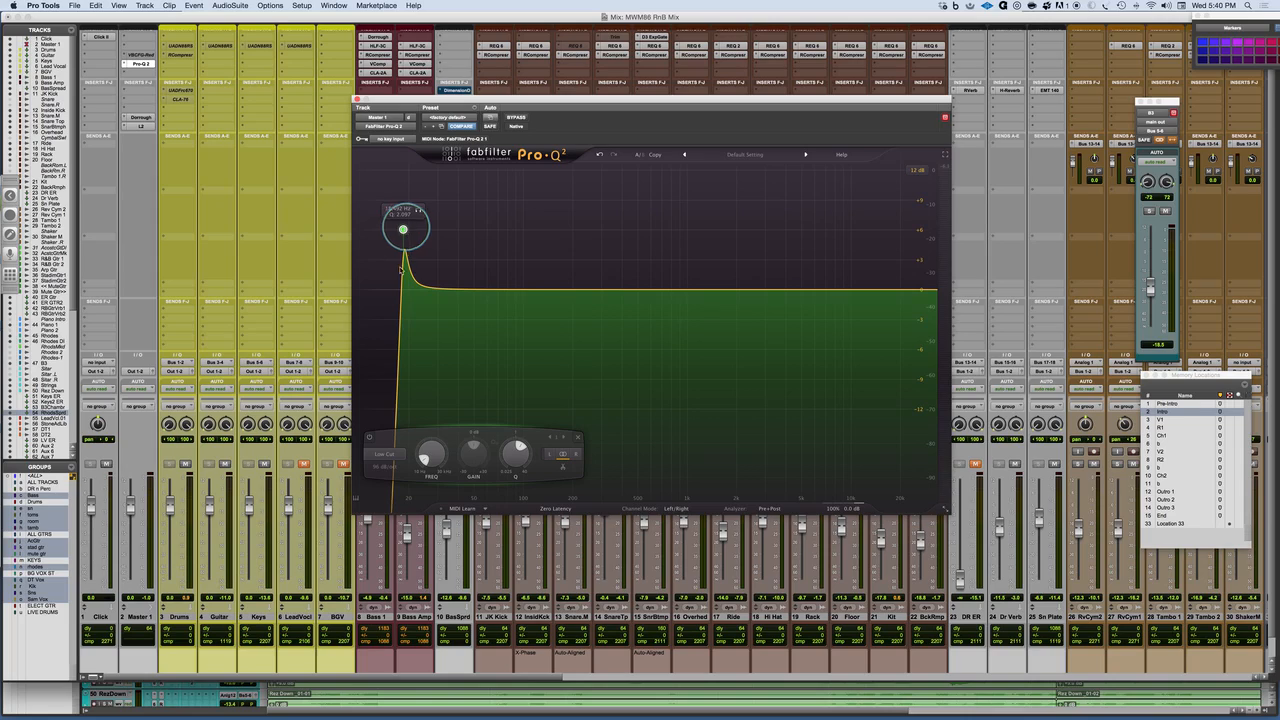
pyautogui.moveTo(520, 448); pyautogui.dragTo(523, 452)
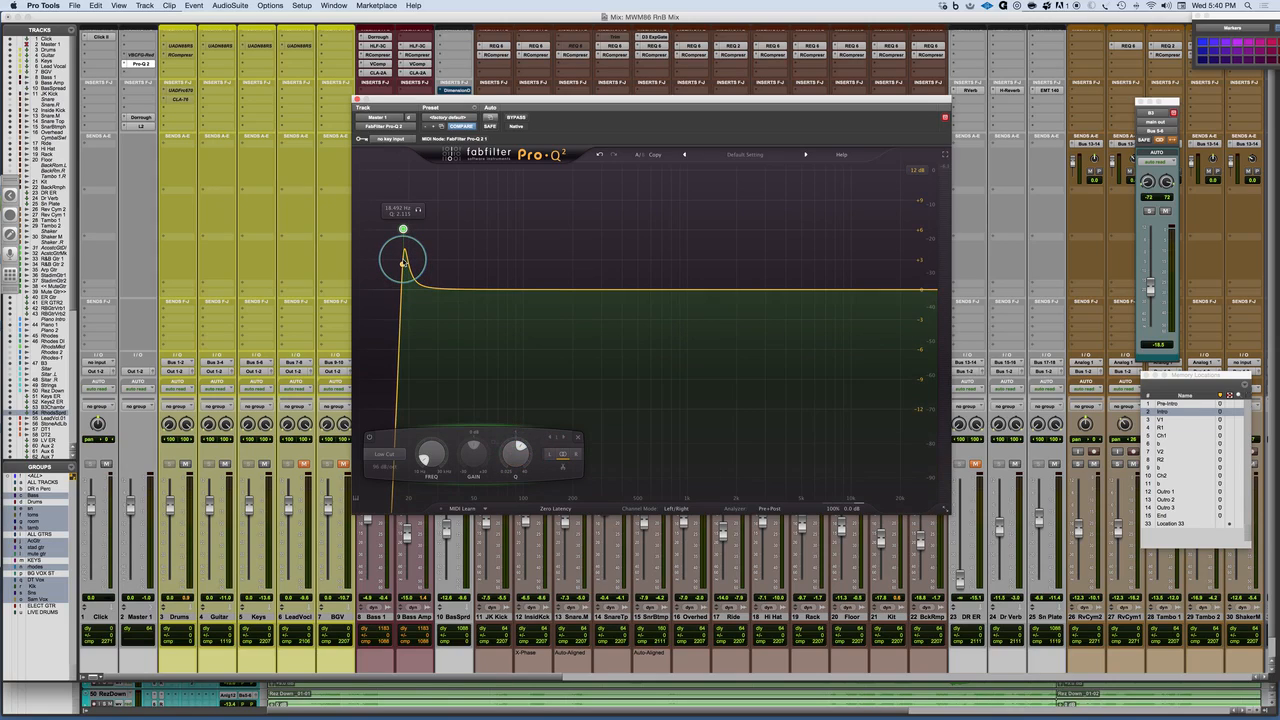
# - Try a 36 dB/oct slope on the low-cut filter, and set the slope to 24 dB/oct
pyautogui.click(385, 466)
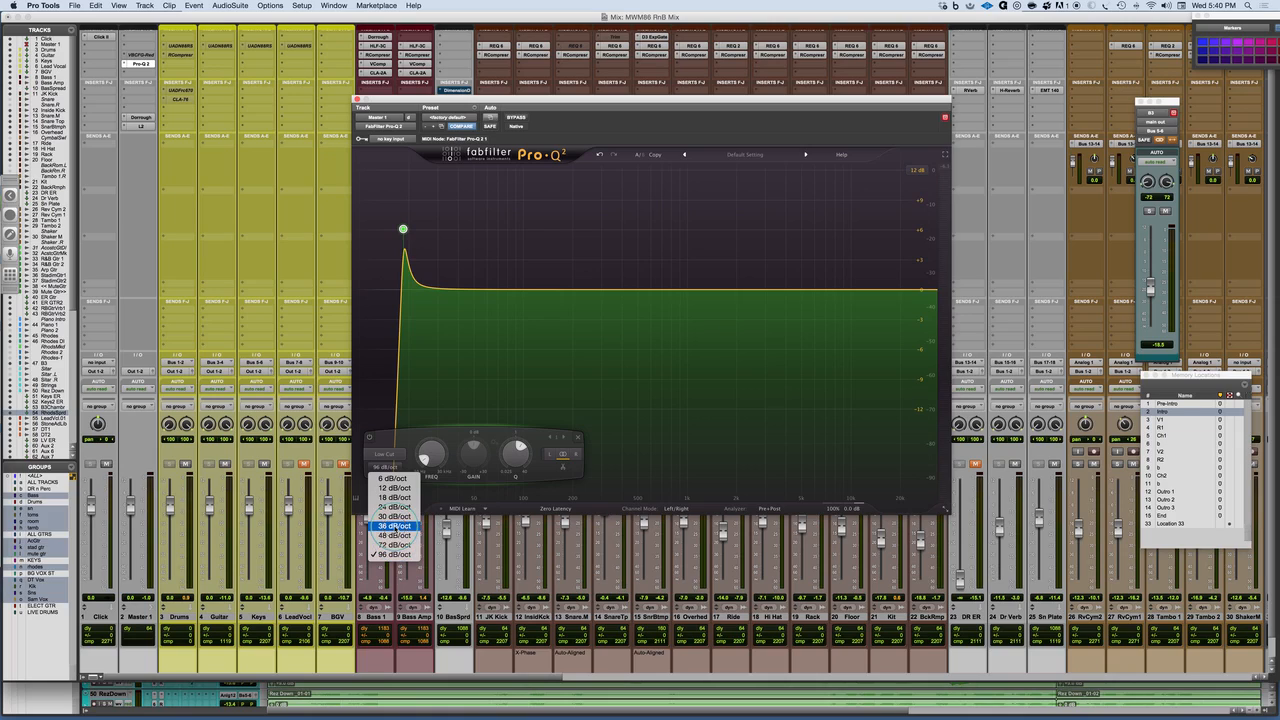
pyautogui.click(394, 526)
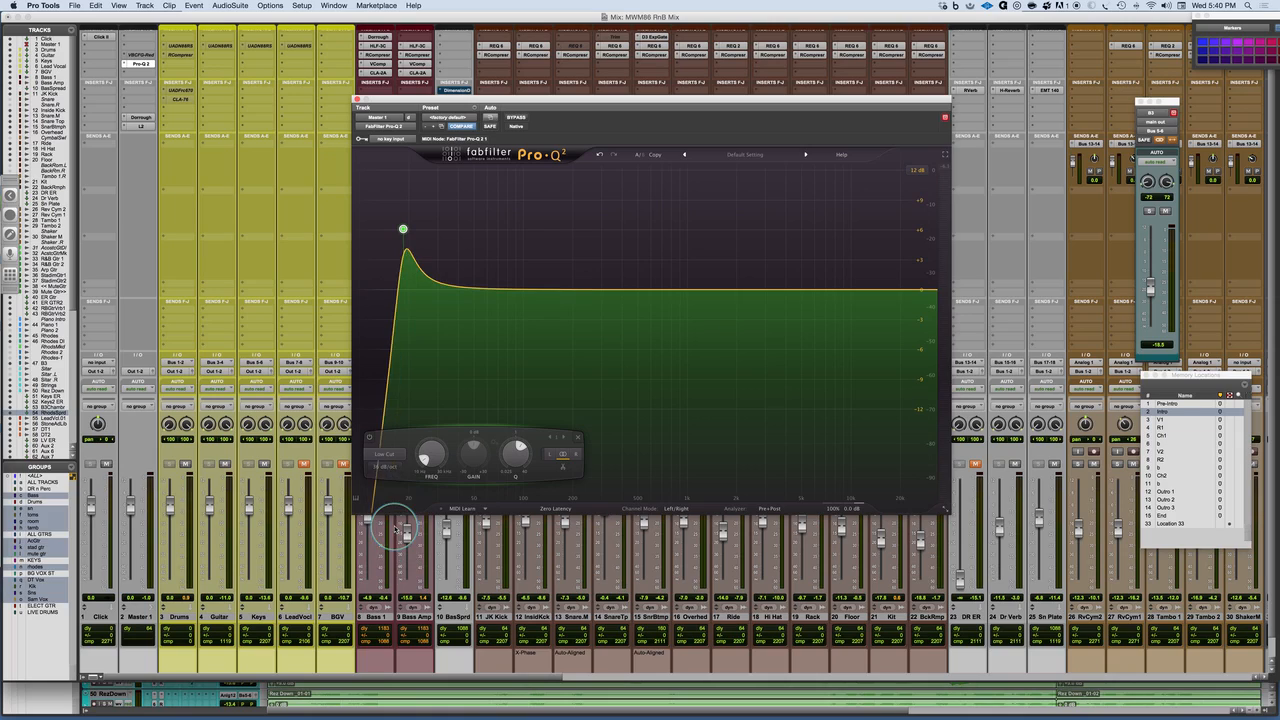
pyautogui.click(389, 467)
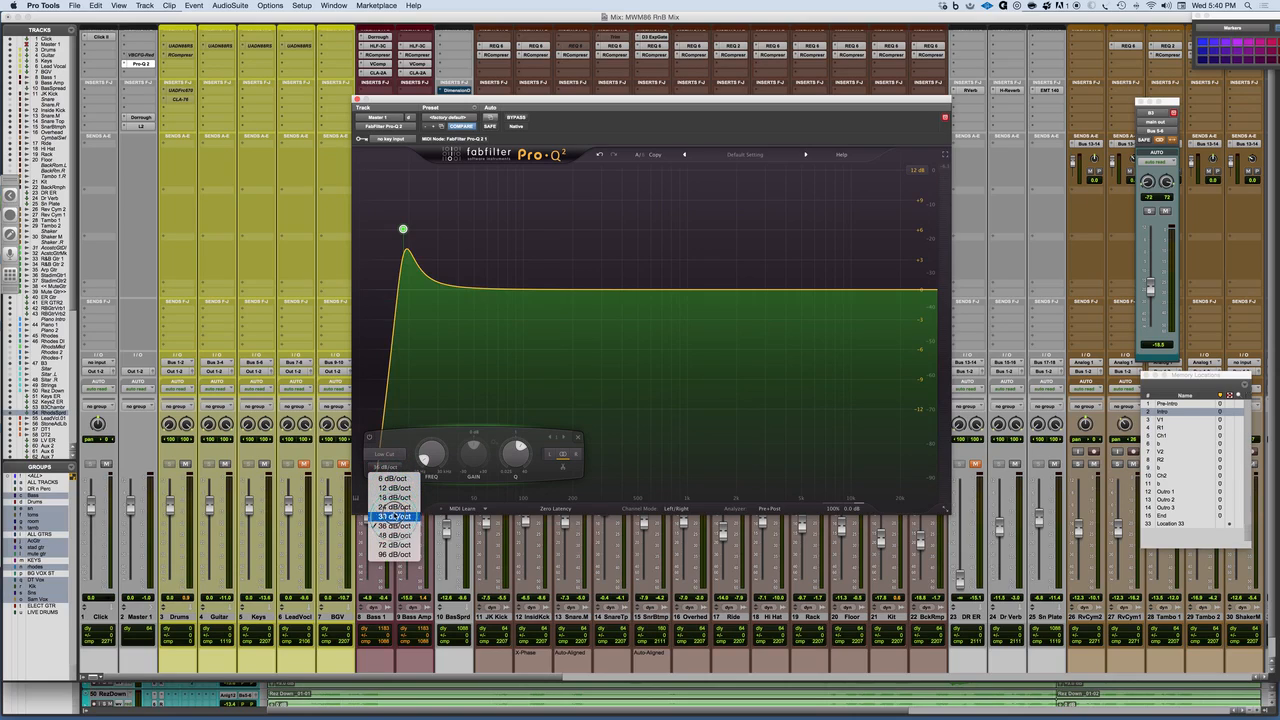
pyautogui.click(393, 480)
pyautogui.click(394, 507)
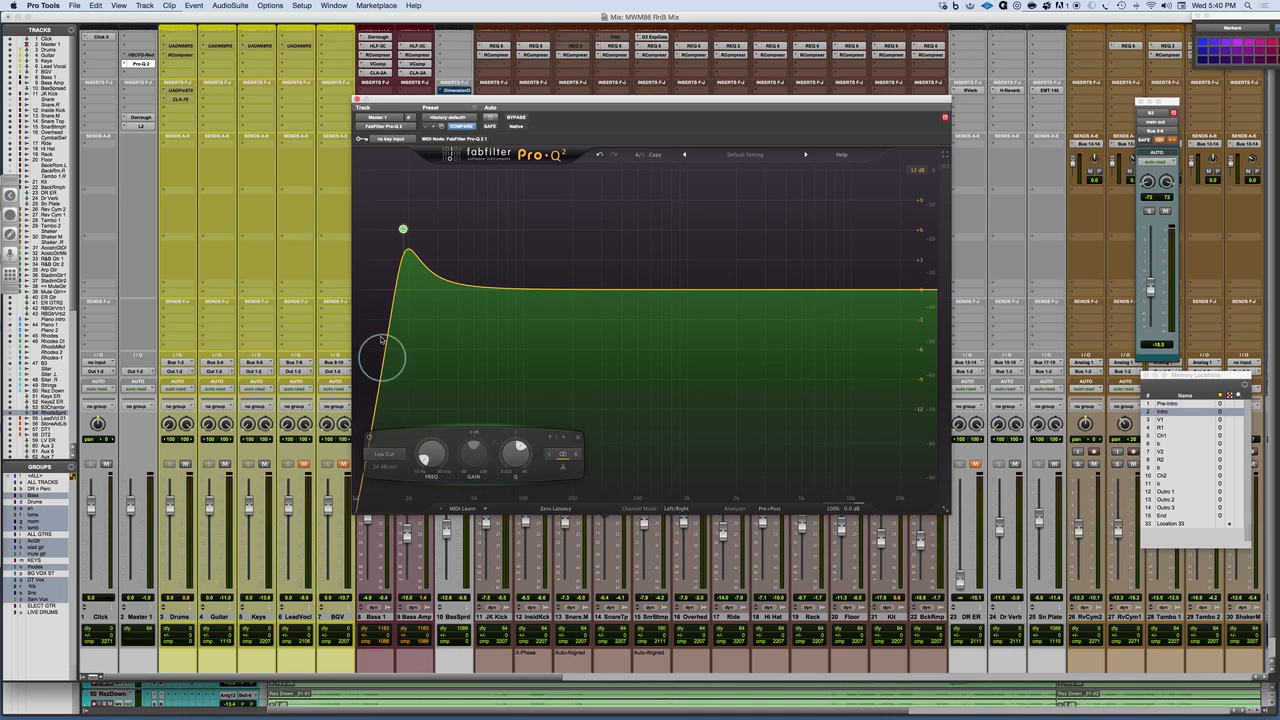
# - Lower the low-cut filter's Q to about 1.6 to reduce its resonant peak
pyautogui.moveTo(403, 229); pyautogui.dragTo(402, 263)
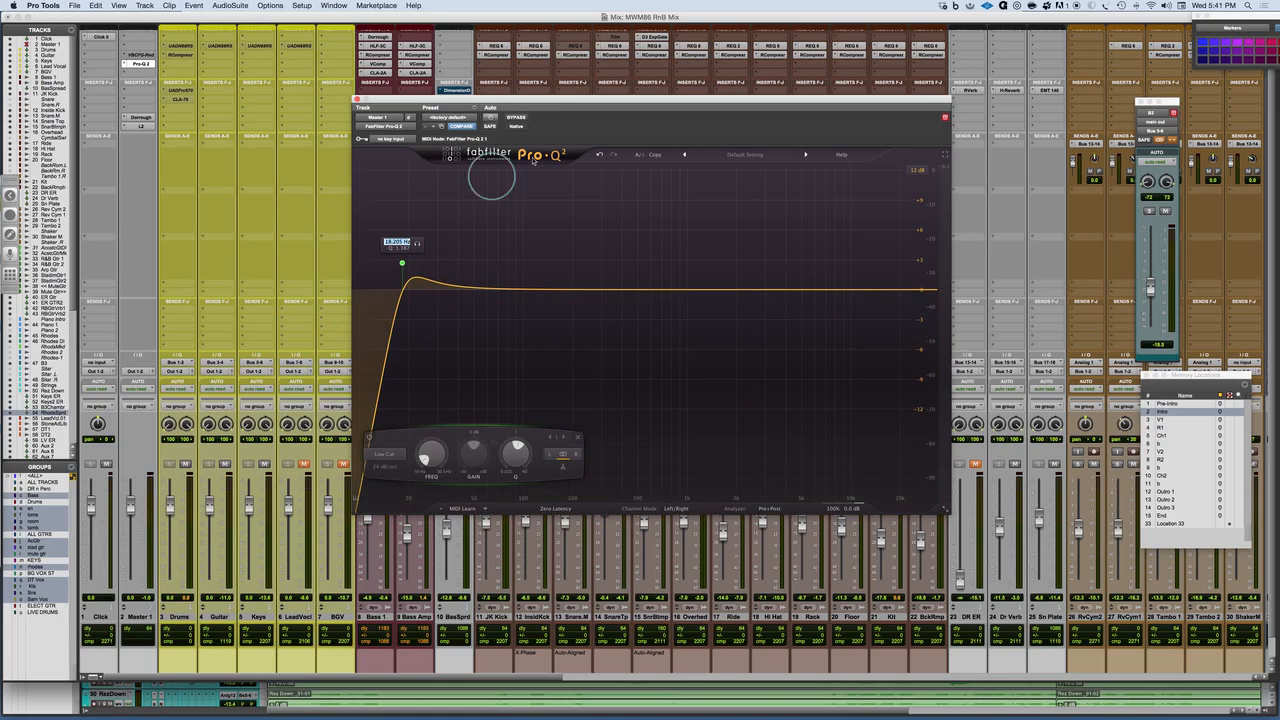
# - Undo the recent low-cut filter adjustments and delete the band to flatten the equalizer curve
pyautogui.click(600, 155)
pyautogui.click(600, 155)
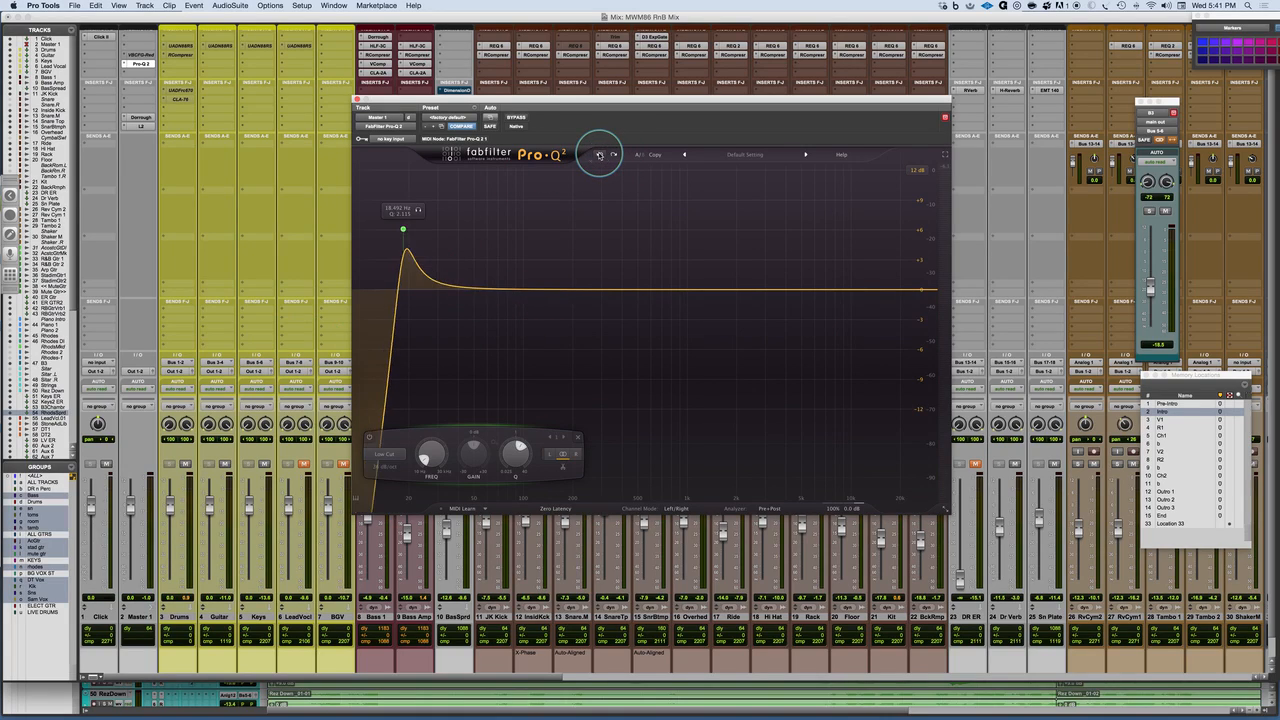
pyautogui.click(600, 155)
pyautogui.click(600, 155)
pyautogui.click(600, 155)
pyautogui.click(600, 155)
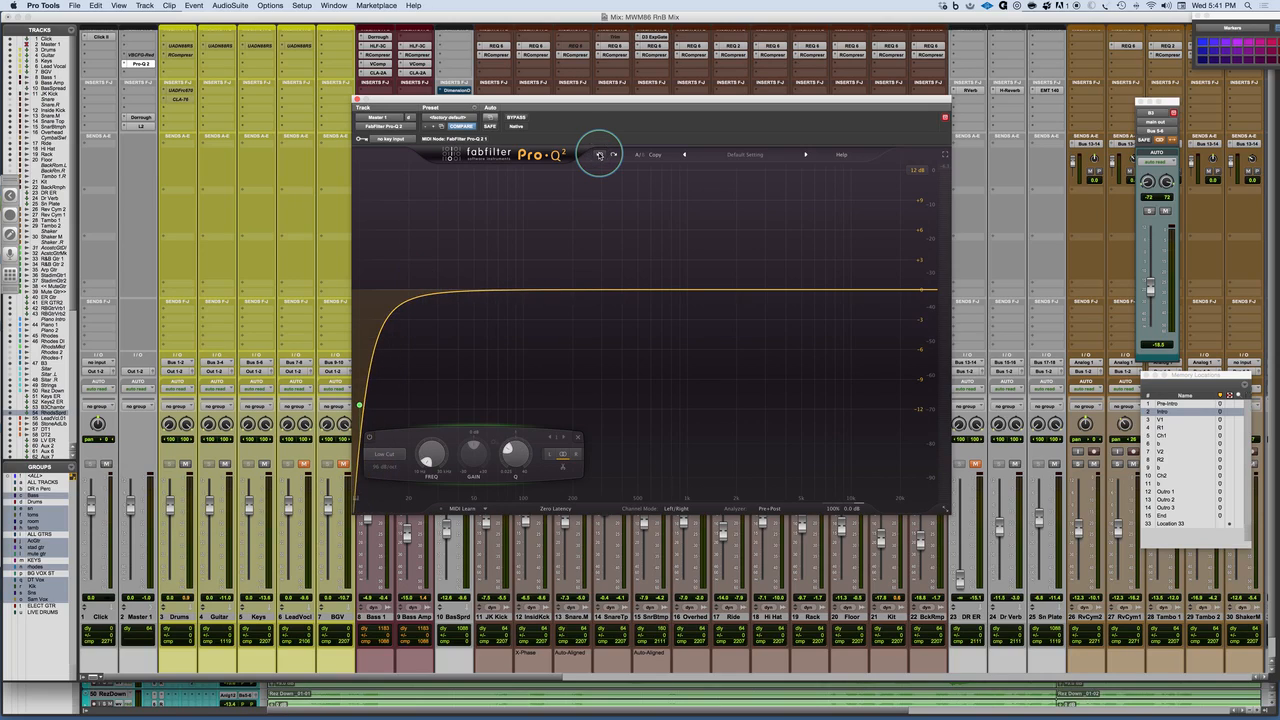
pyautogui.click(577, 437)
# - Add a bell band at about 627 Hz with a boost of about 2.5 dB, and change its shape to Notch
pyautogui.moveTo(655, 291); pyautogui.dragTo(654, 266)
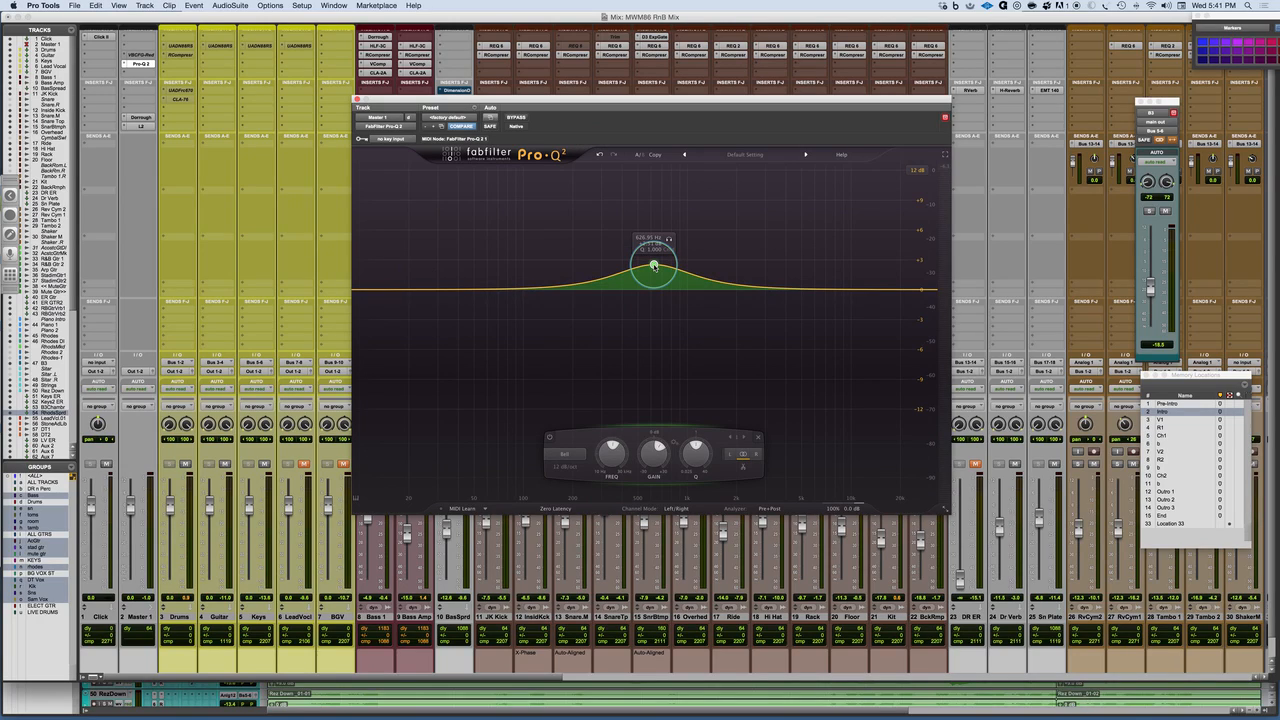
pyautogui.rightClick(654, 265)
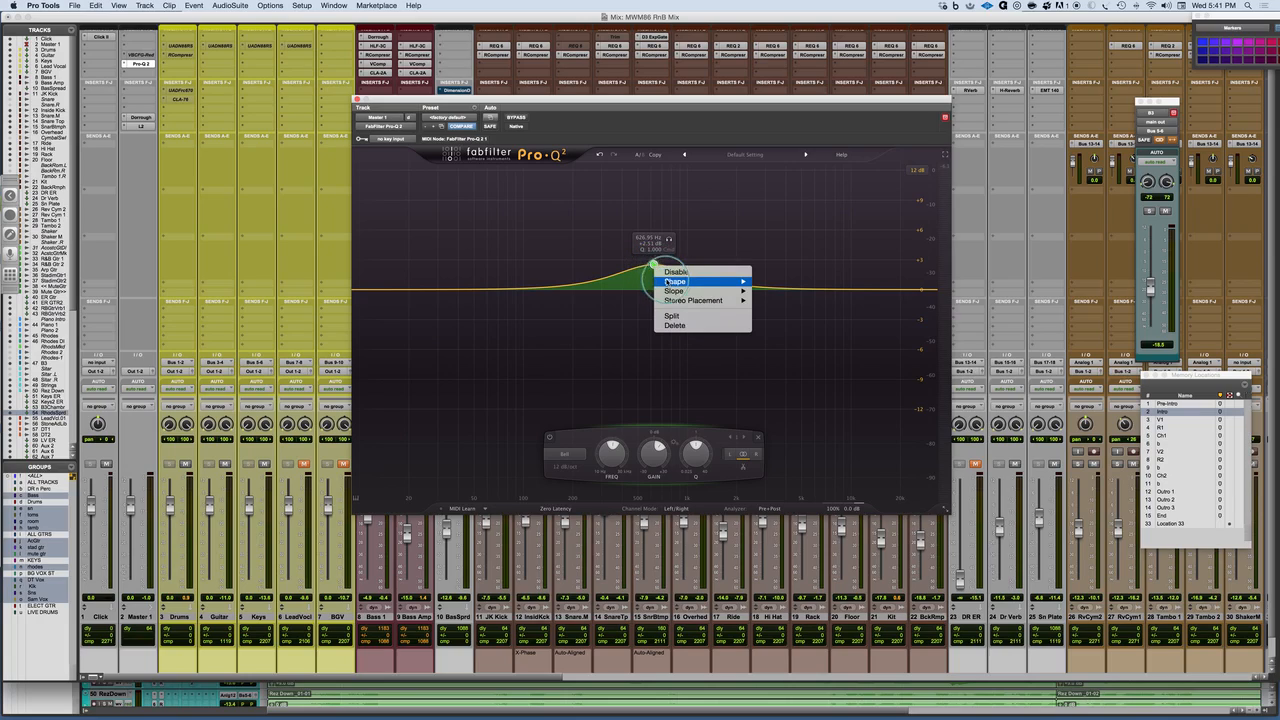
pyautogui.moveTo(672, 282)
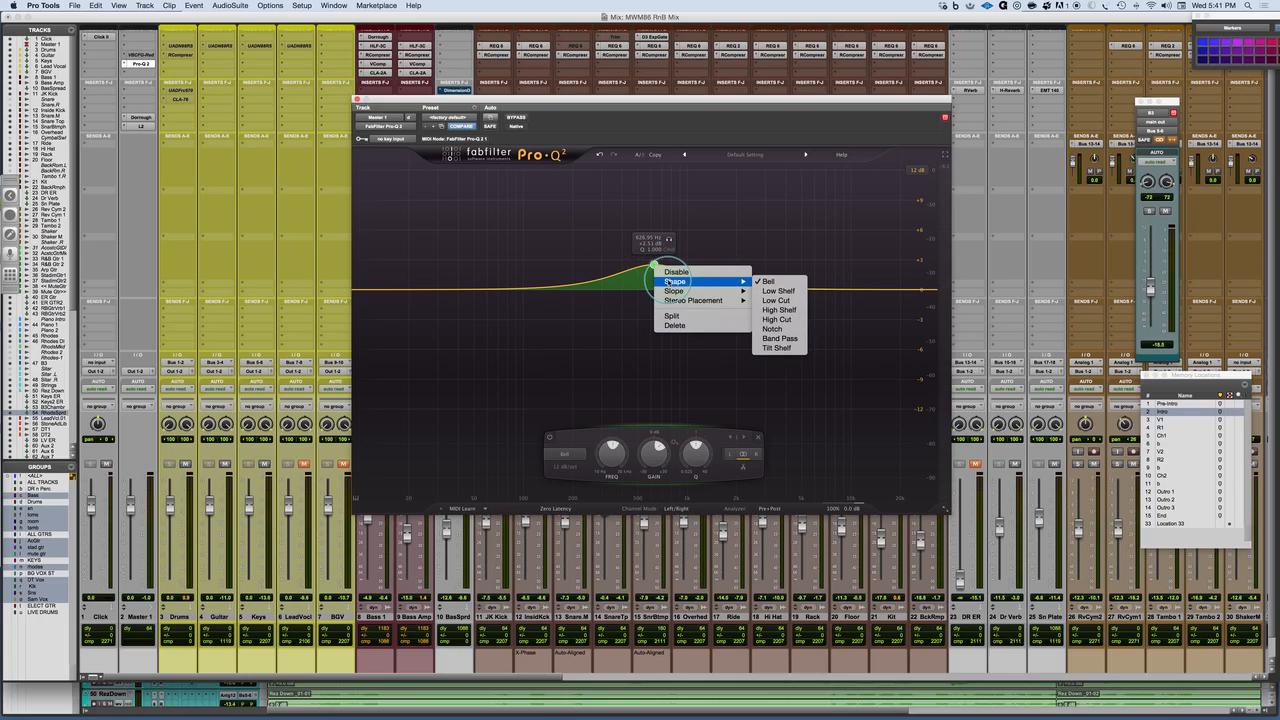
pyautogui.click(785, 331)
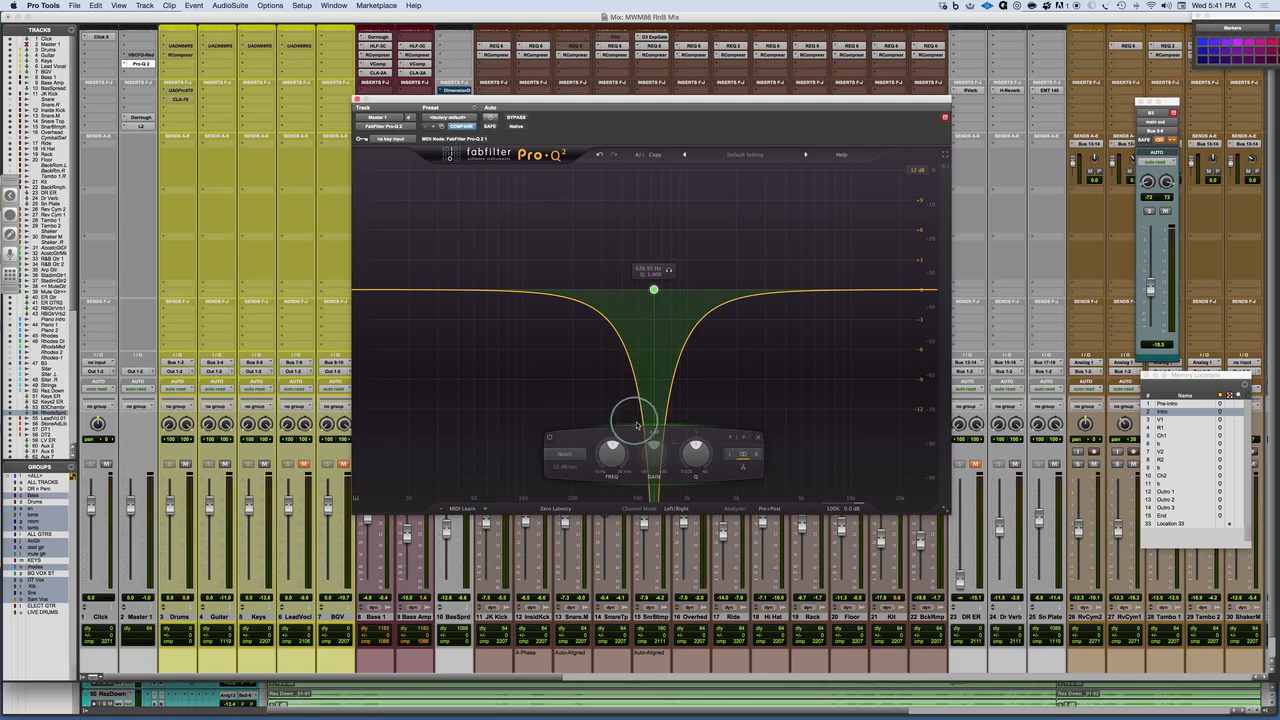
# - Narrow the notch and sweep it in solo during playback, ending at about 670 Hz with a Q of 40
pyautogui.scroll(-5, 654, 290)
pyautogui.moveTo(654, 290); pyautogui.dragTo(658, 168)
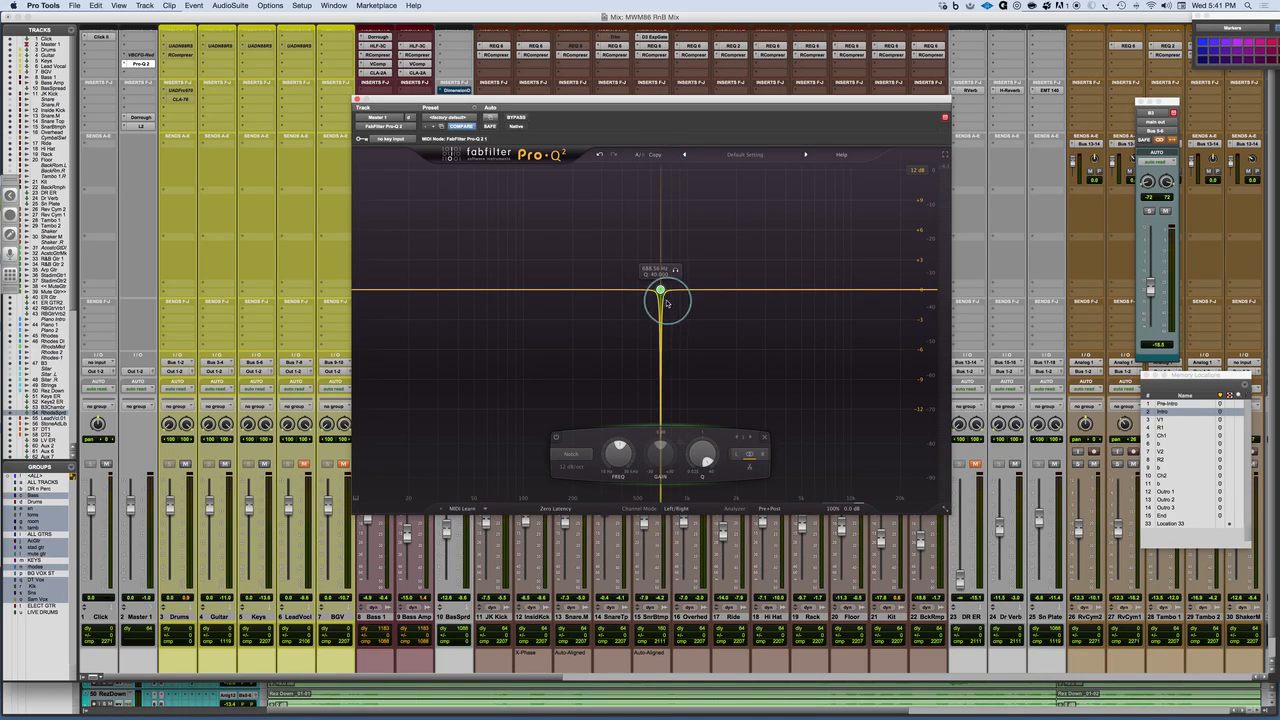
pyautogui.moveTo(660, 291)
pyautogui.mouseDown()
pyautogui.moveTo(651, 363)
pyautogui.moveTo(652, 308)
pyautogui.mouseUp()
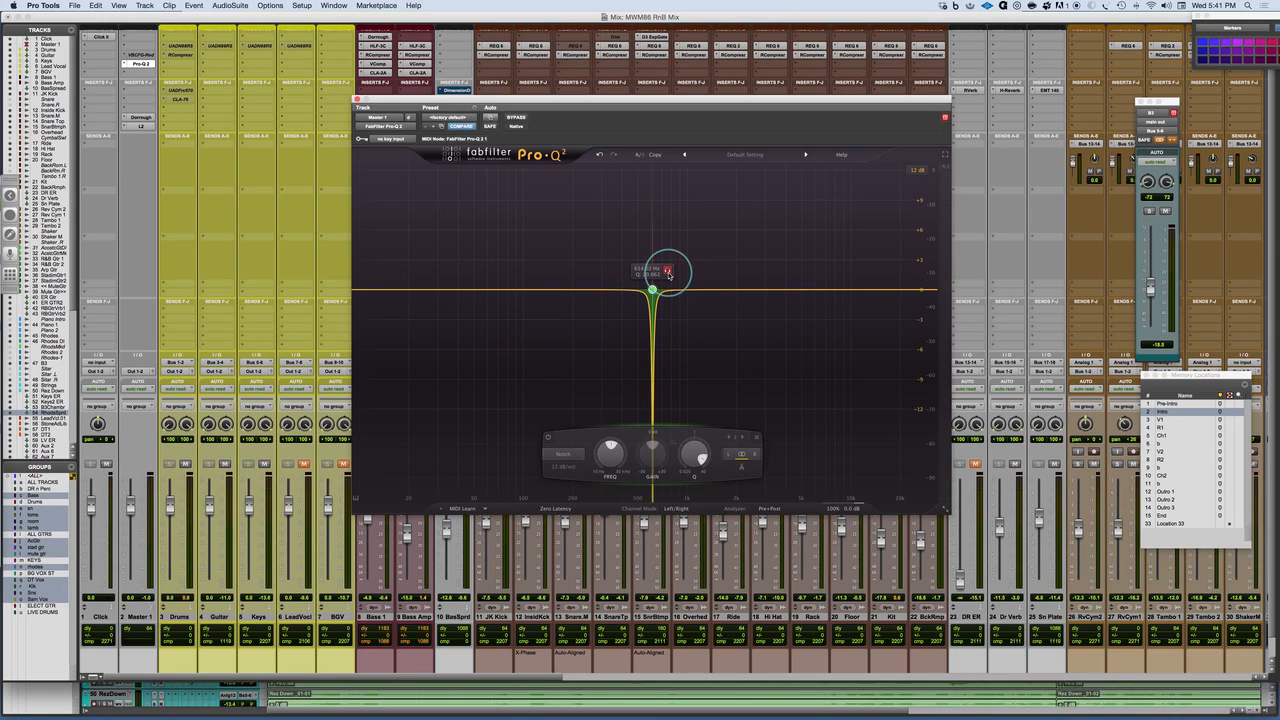
pyautogui.press('space')
pyautogui.moveTo(669, 276); pyautogui.dragTo(680, 189)
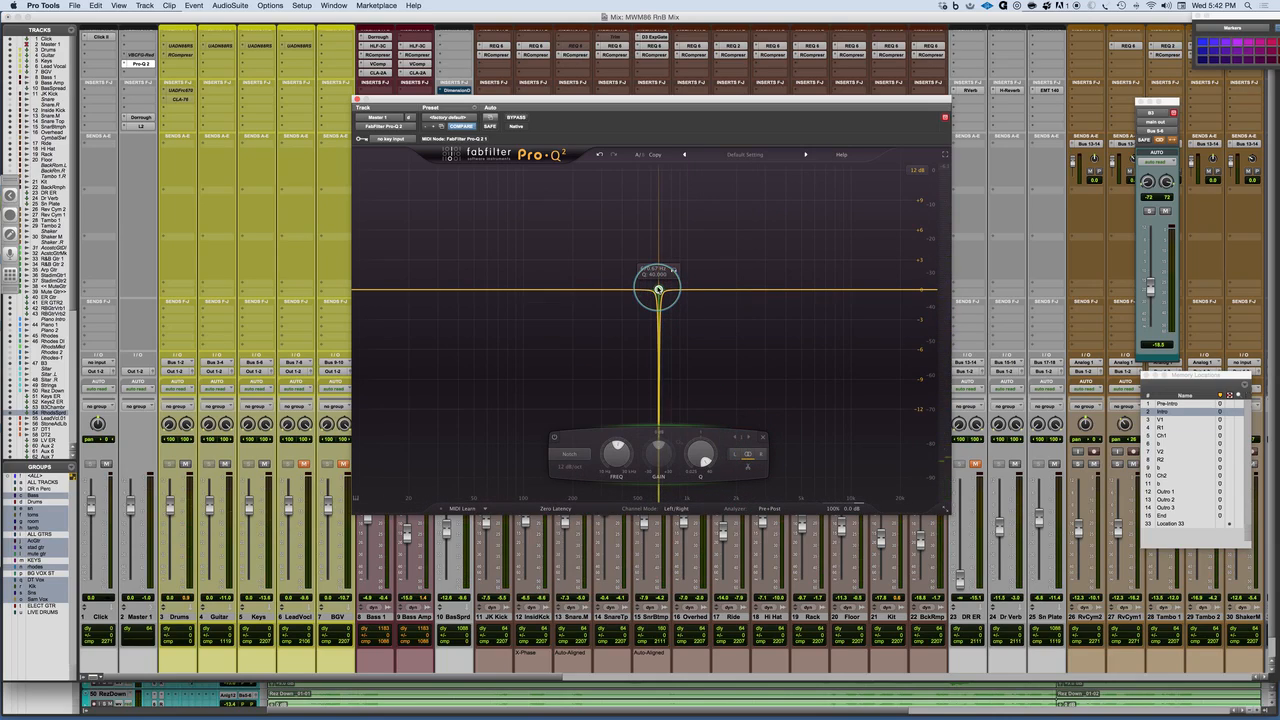
# - Change the notch band's shape to Band Pass
pyautogui.rightClick(658, 290)
pyautogui.moveTo(726, 313)
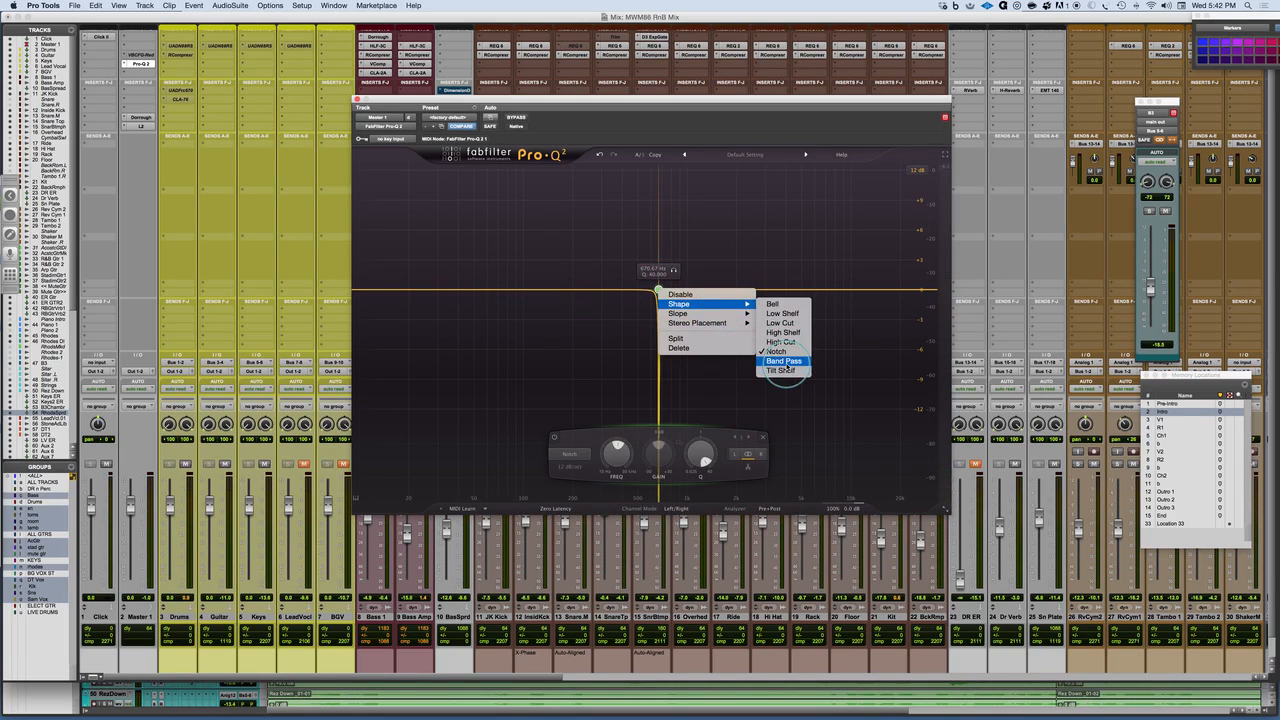
pyautogui.click(786, 362)
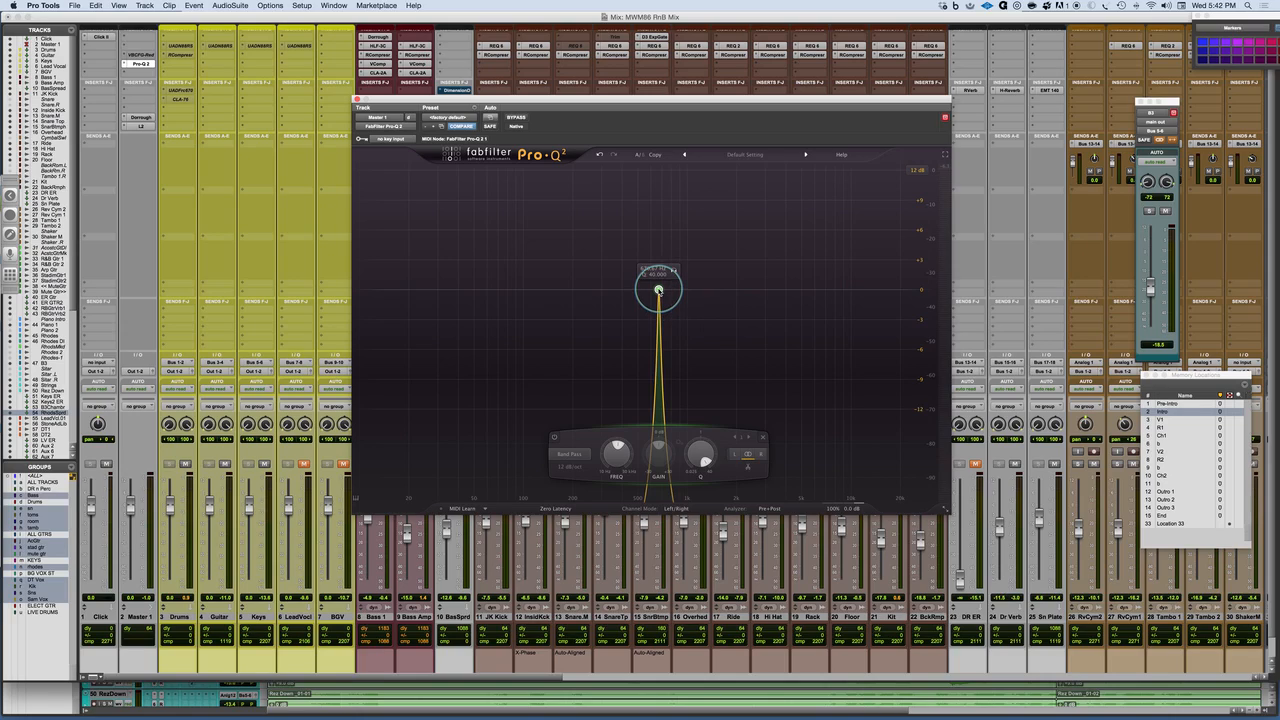
# - Change the band-pass band's shape to Tilt Shelf
pyautogui.rightClick(658, 290)
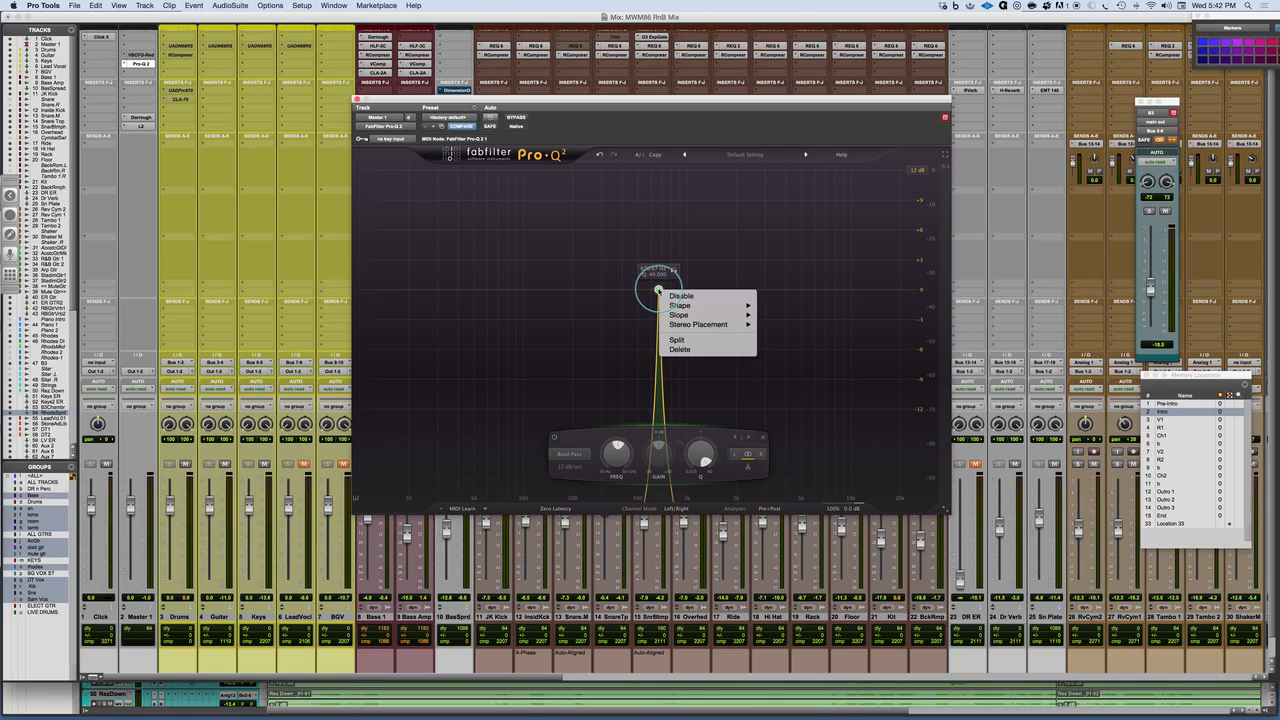
pyautogui.moveTo(700, 305)
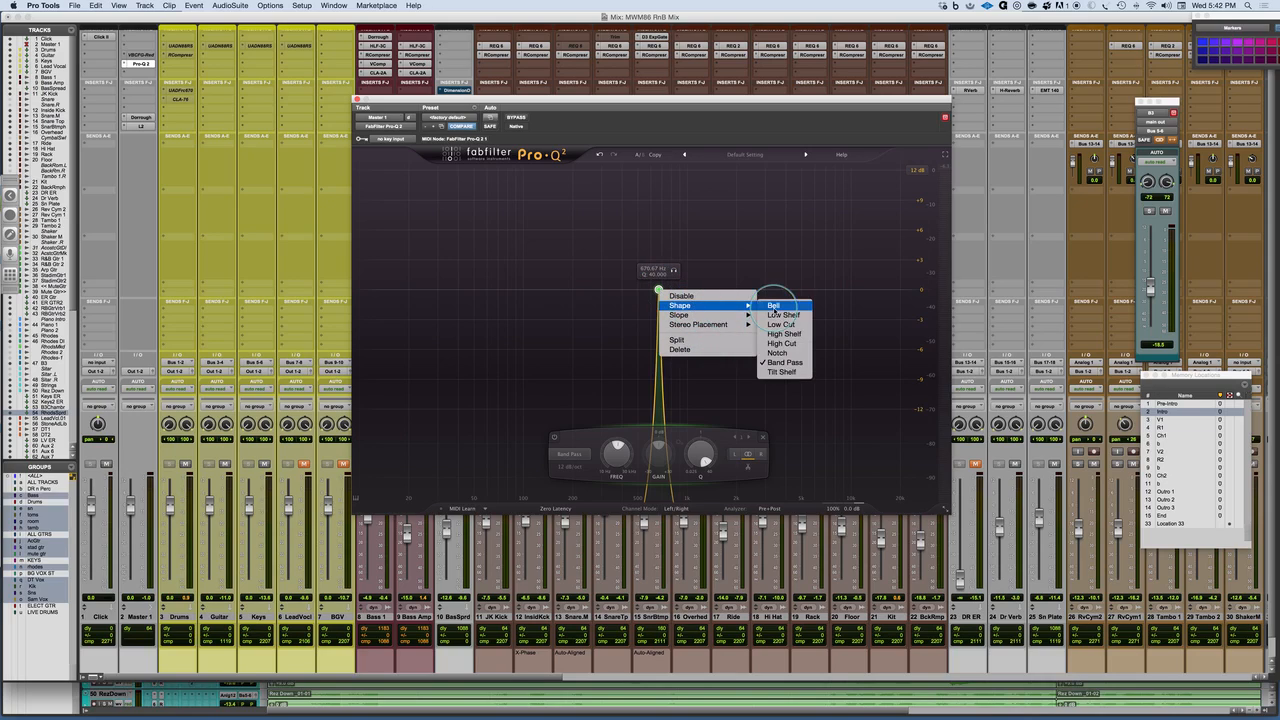
pyautogui.click(790, 376)
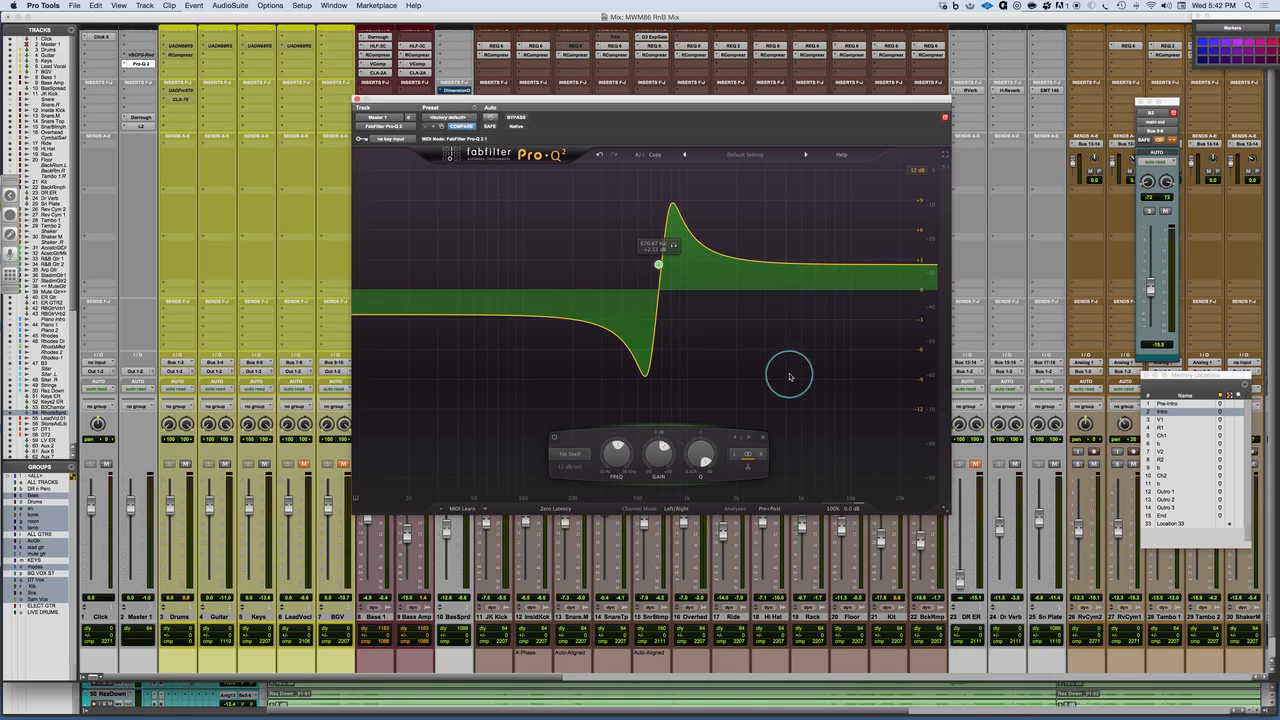
pyautogui.rightClick(658, 264)
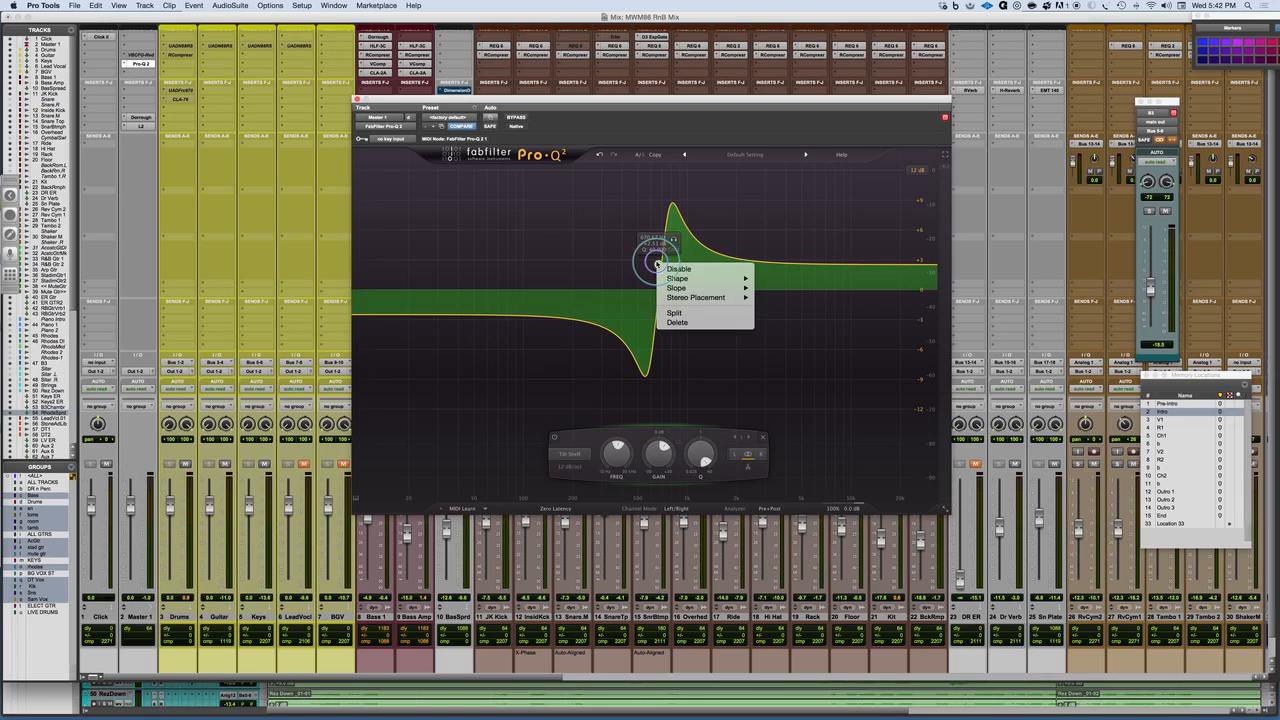
pyautogui.click(649, 257)
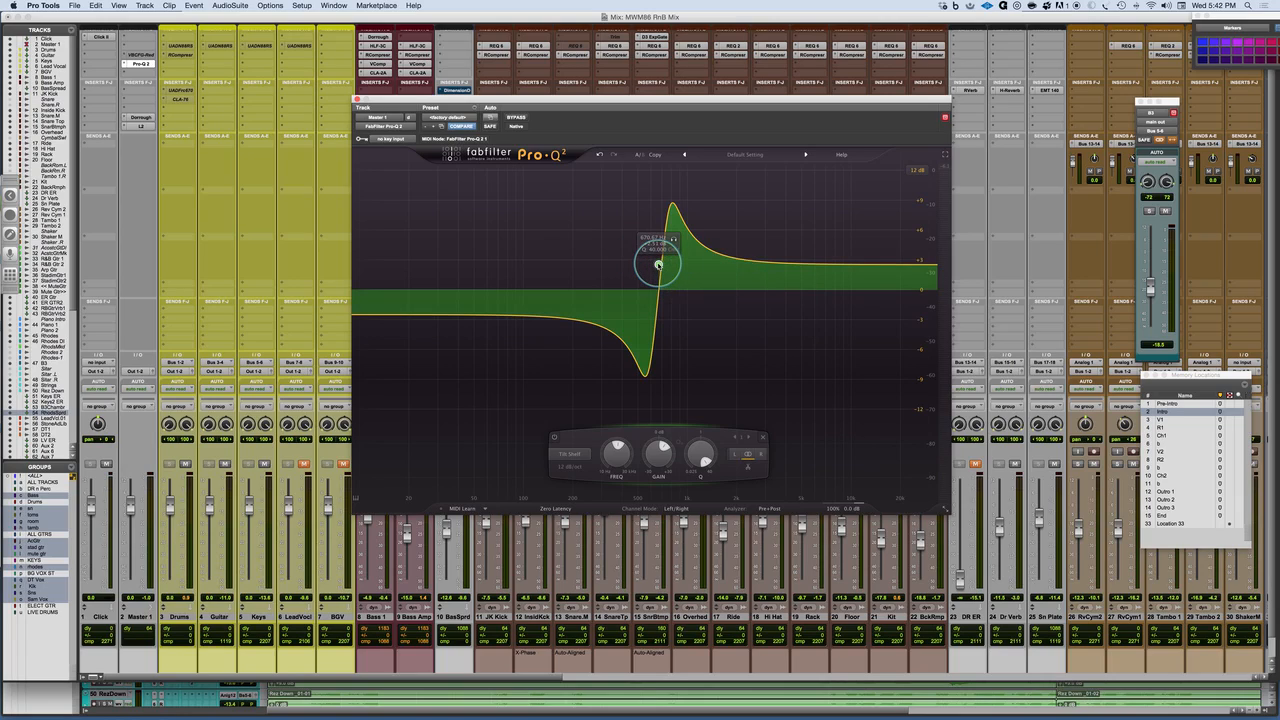
pyautogui.rightClick(658, 264)
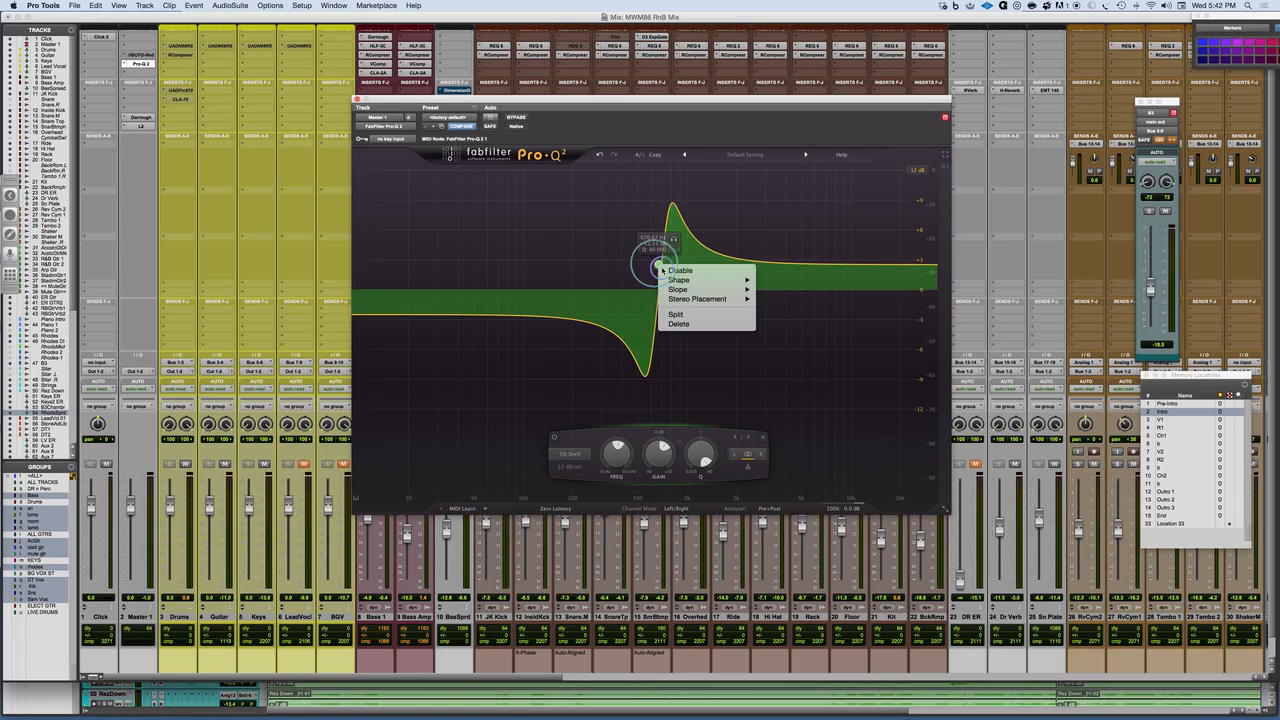
pyautogui.click(641, 269)
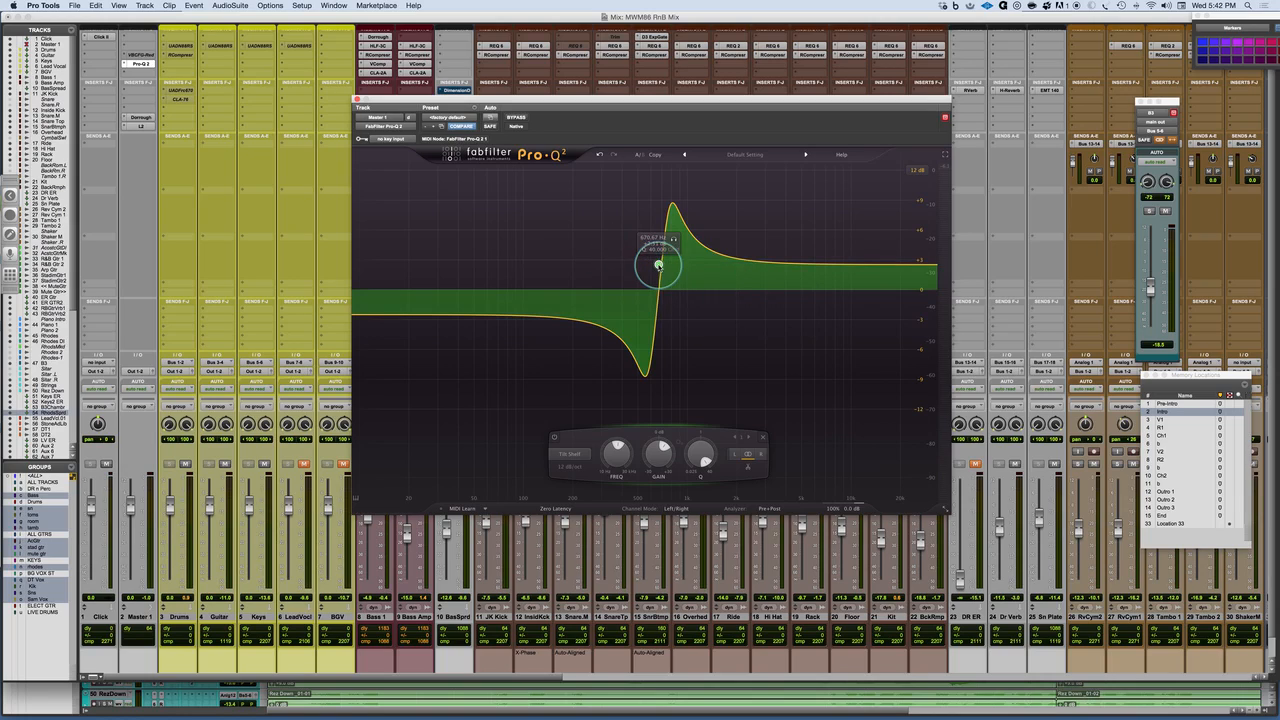
# - Lower the tilt shelf's Q to about 0.15, tilt it negatively, and return it to about +2.5 dB near 892 Hz
pyautogui.moveTo(659, 266); pyautogui.dragTo(362, 315)
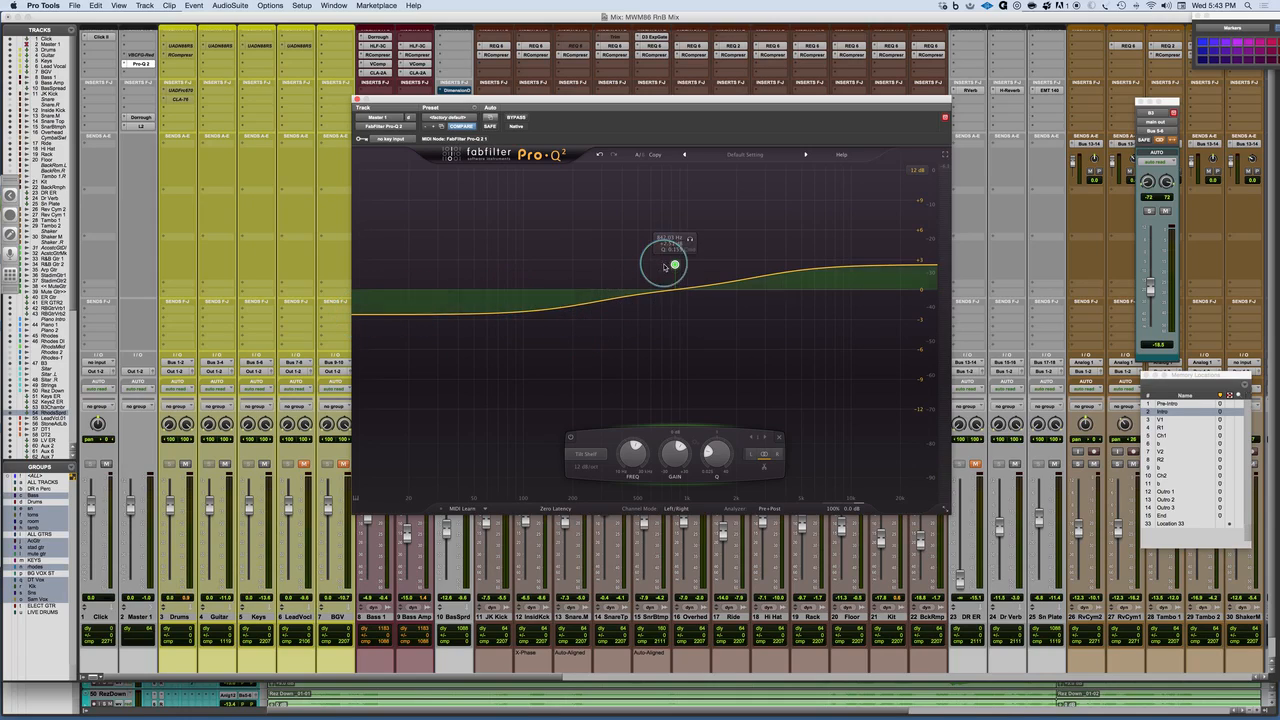
pyautogui.moveTo(675, 265); pyautogui.dragTo(673, 312)
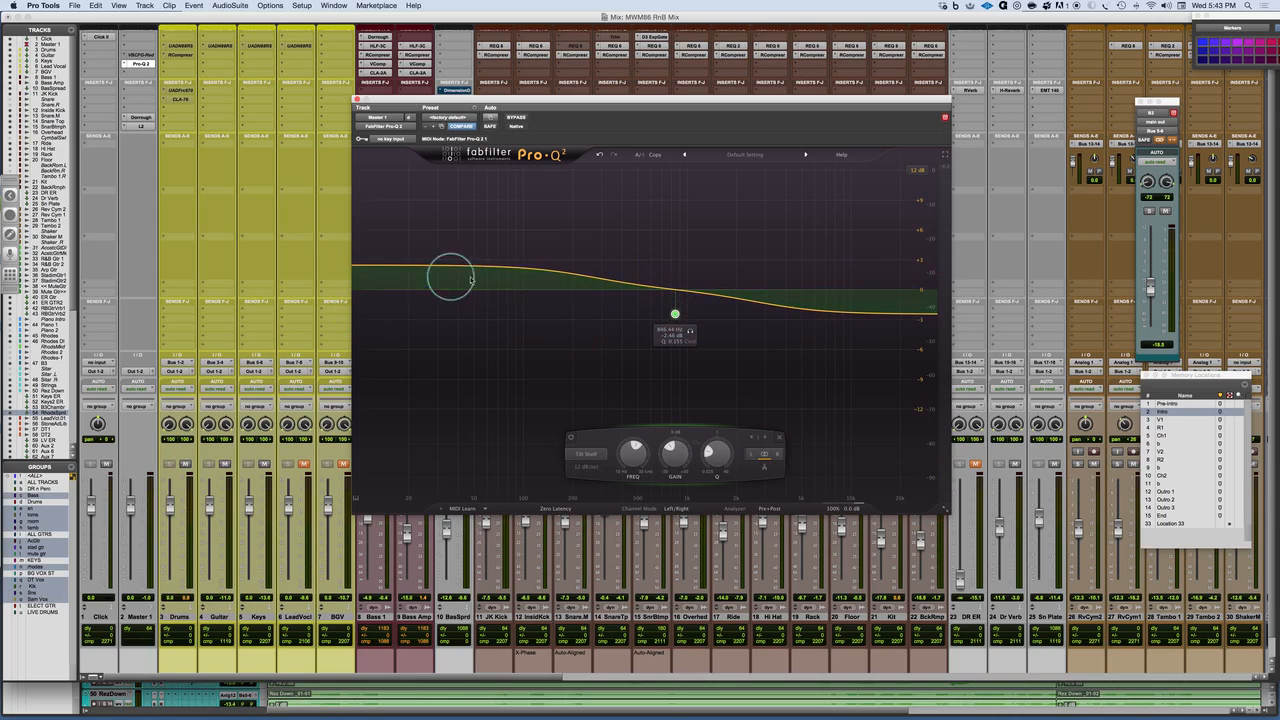
pyautogui.moveTo(676, 316); pyautogui.dragTo(678, 265)
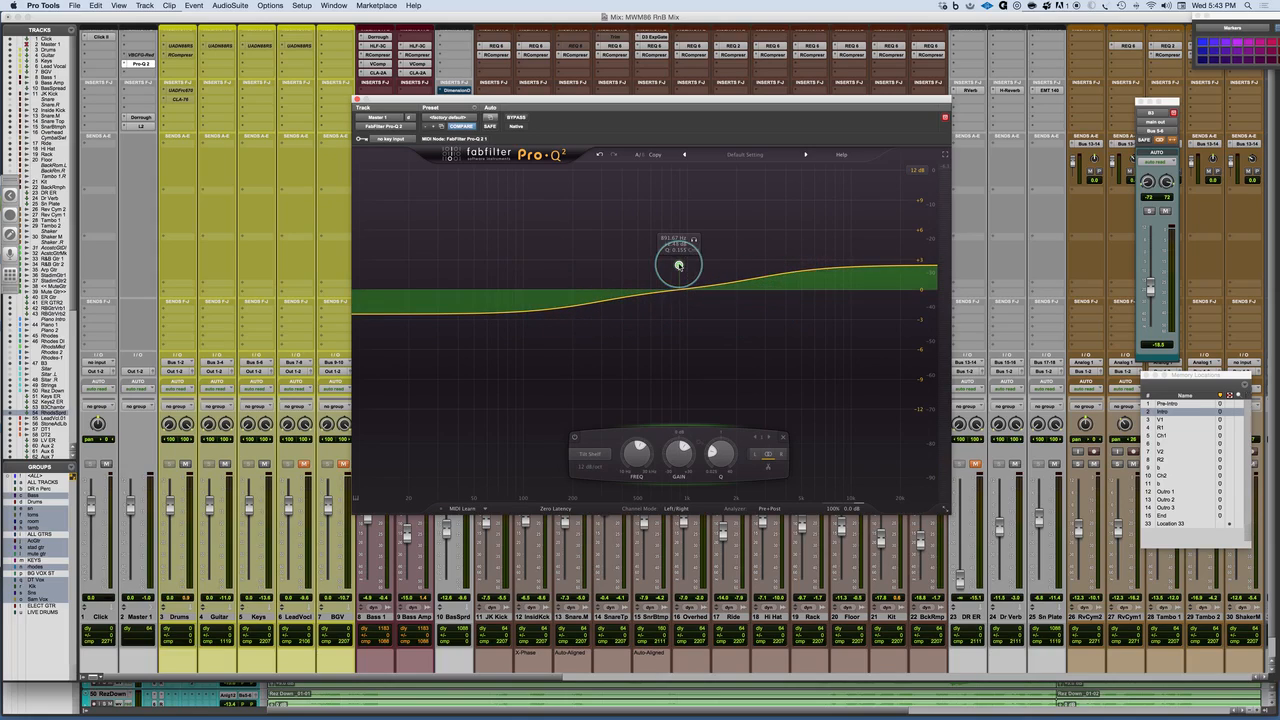
# - Steepen the tilt shelf by raising its Q, and broaden it again with a Q of about 0.06
pyautogui.rightClick(679, 265)
pyautogui.click(679, 265)
pyautogui.scroll(10, 679, 265)
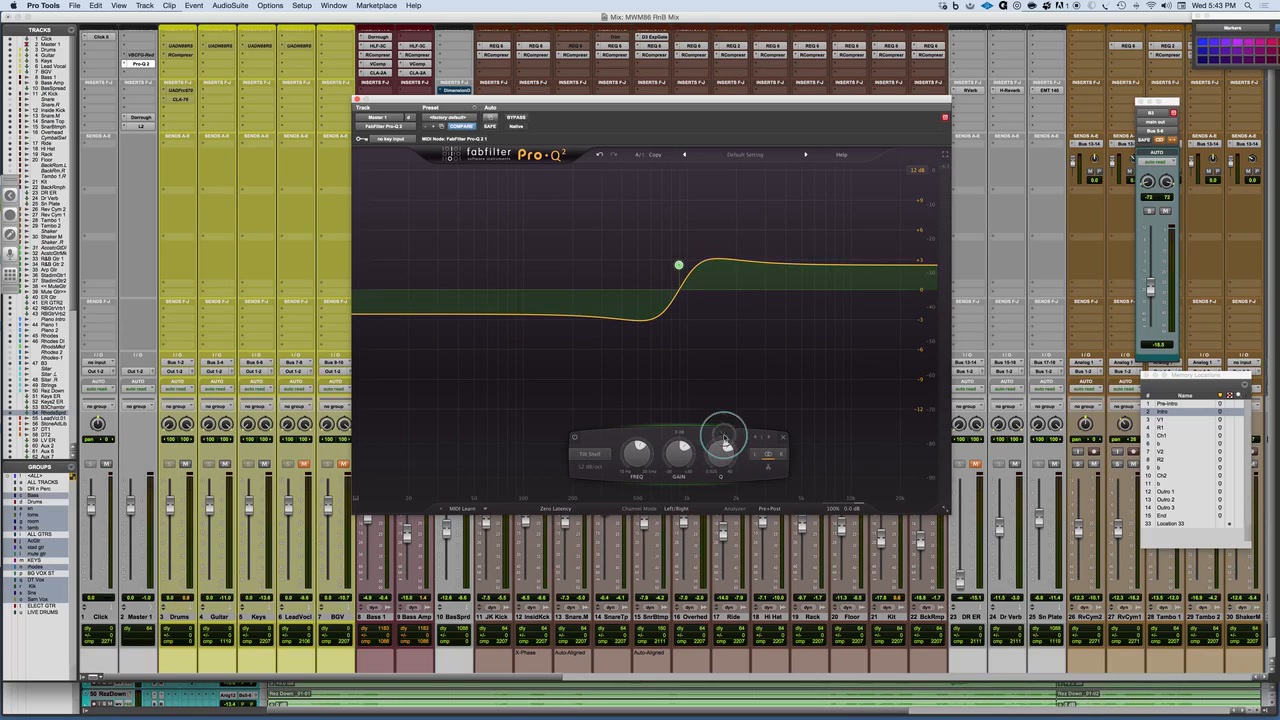
pyautogui.moveTo(725, 440); pyautogui.dragTo(711, 508)
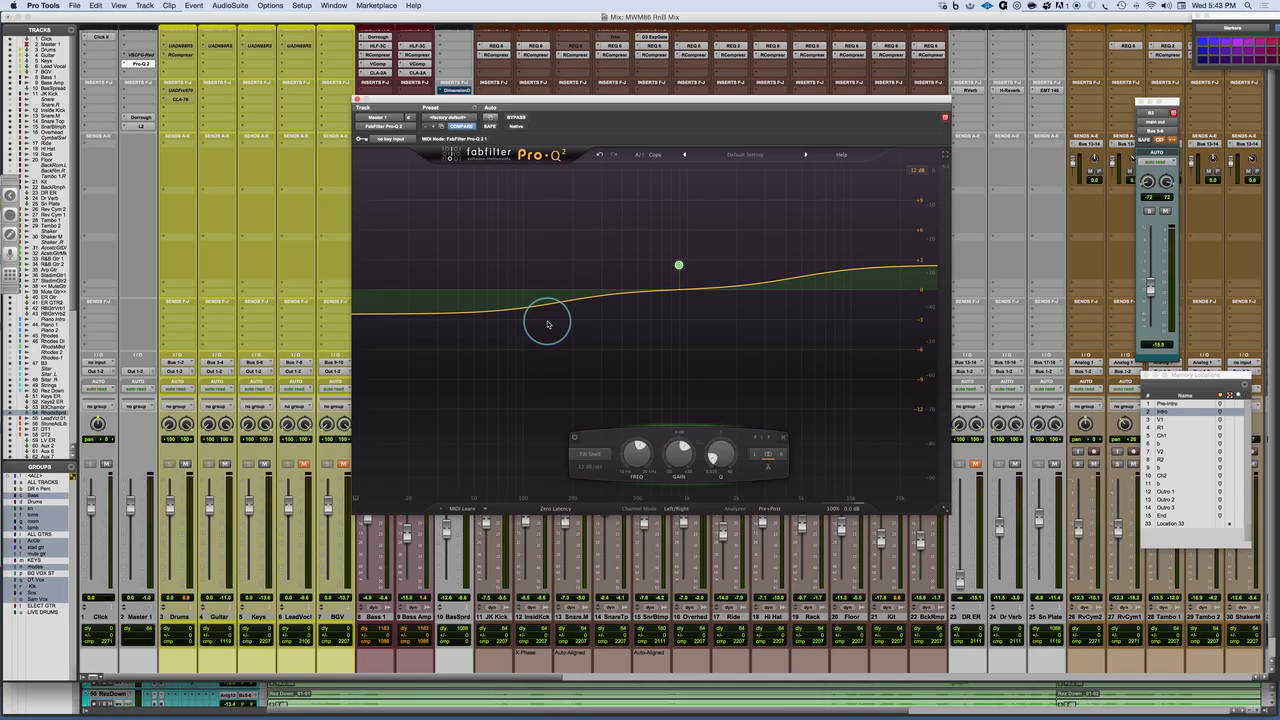
# - Change the tilt shelf's shape to Bell and narrow it to a Q of about 1.7 at about 954 Hz
pyautogui.rightClick(679, 266)
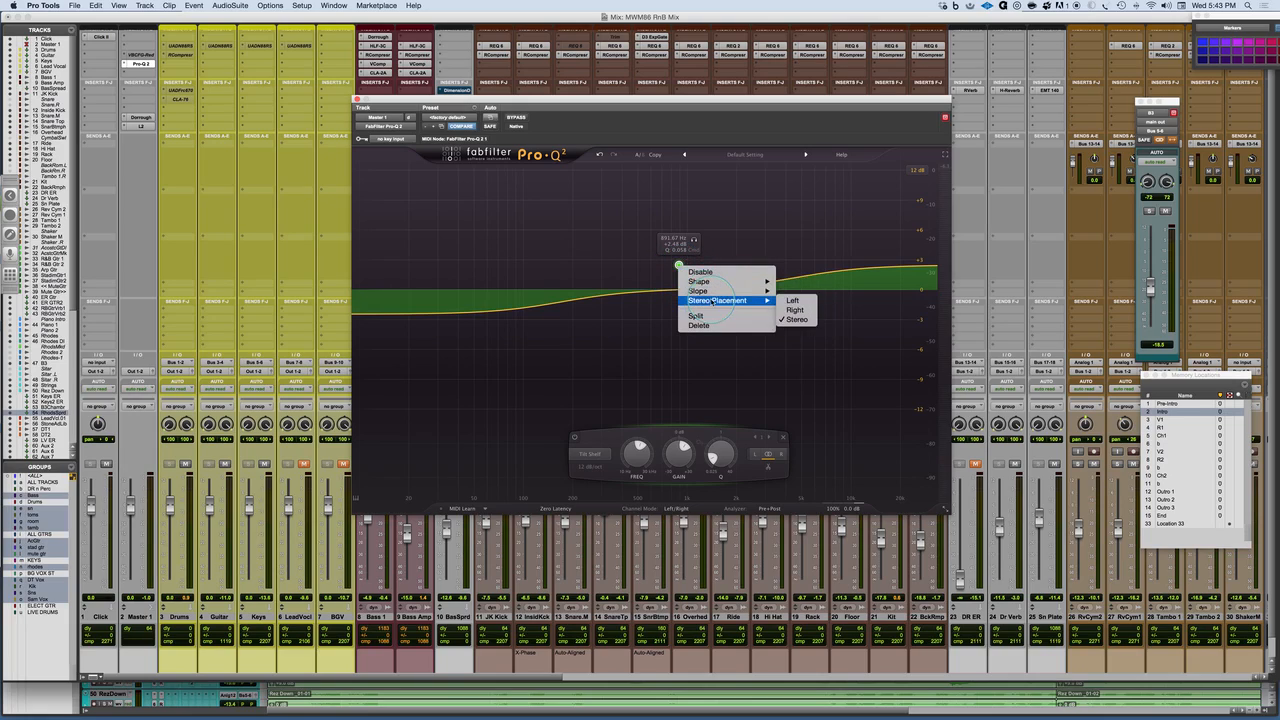
pyautogui.moveTo(712, 291)
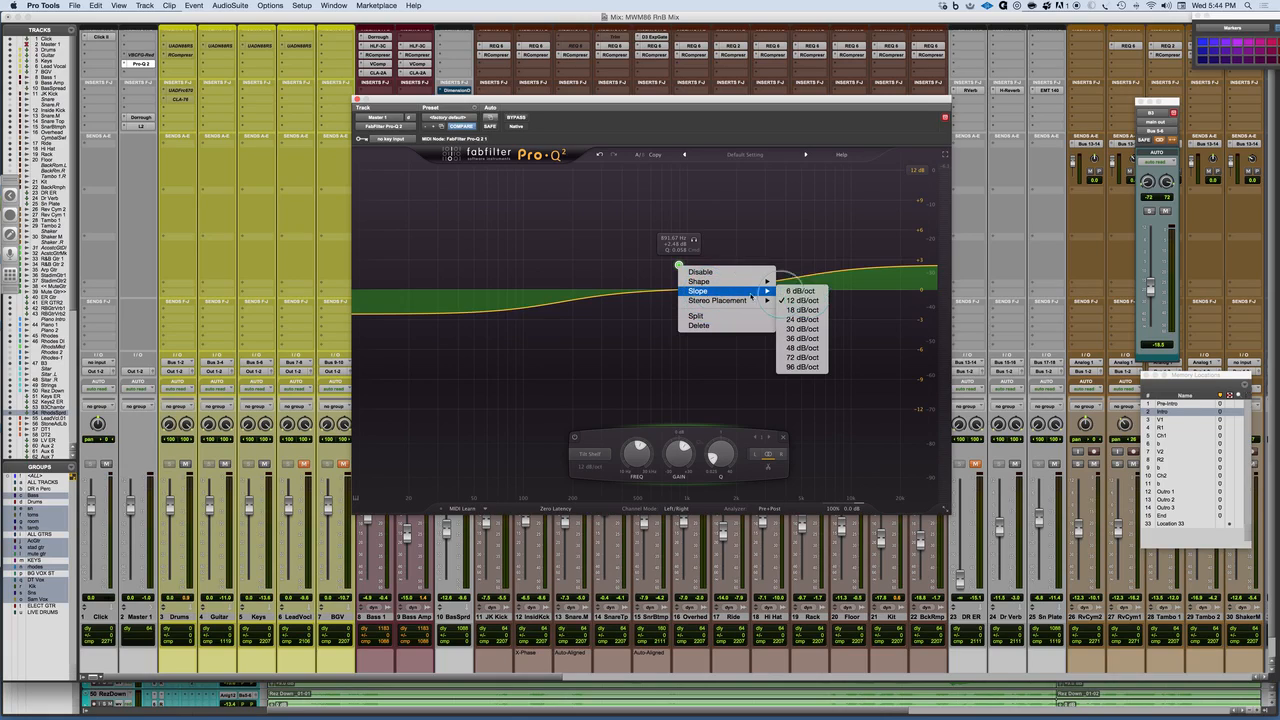
pyautogui.click(813, 283)
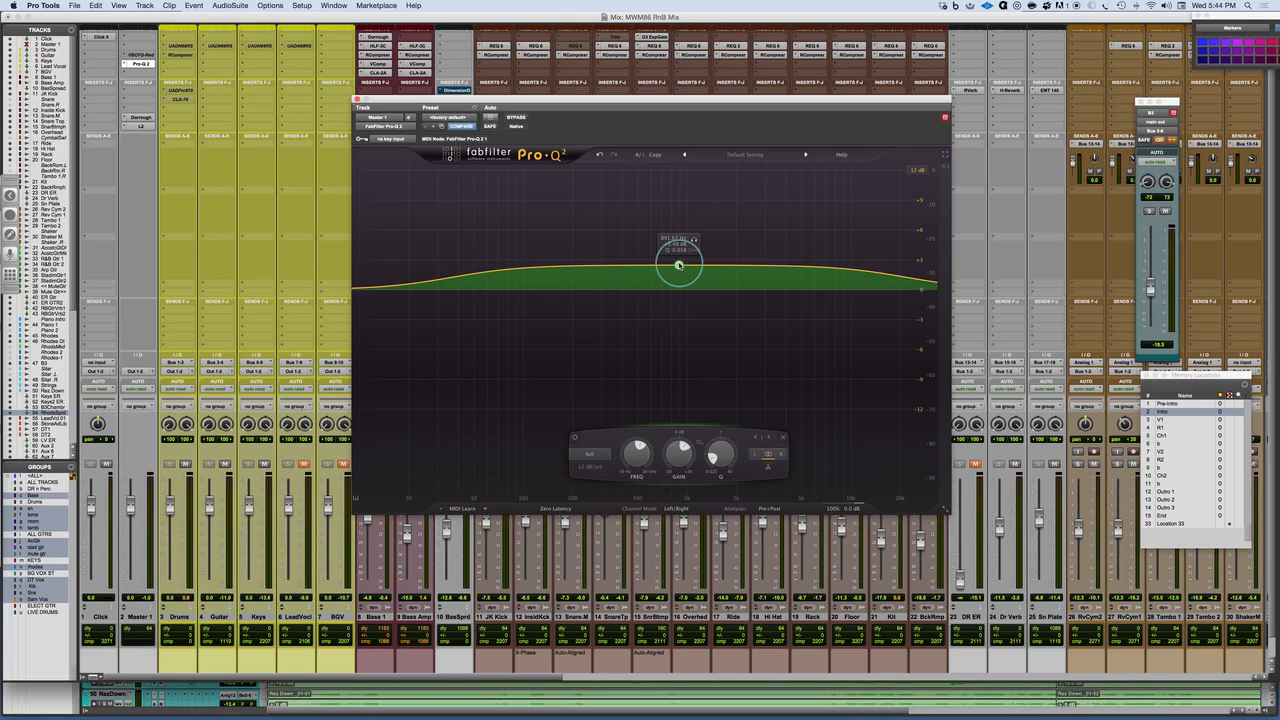
pyautogui.scroll(10, 679, 265)
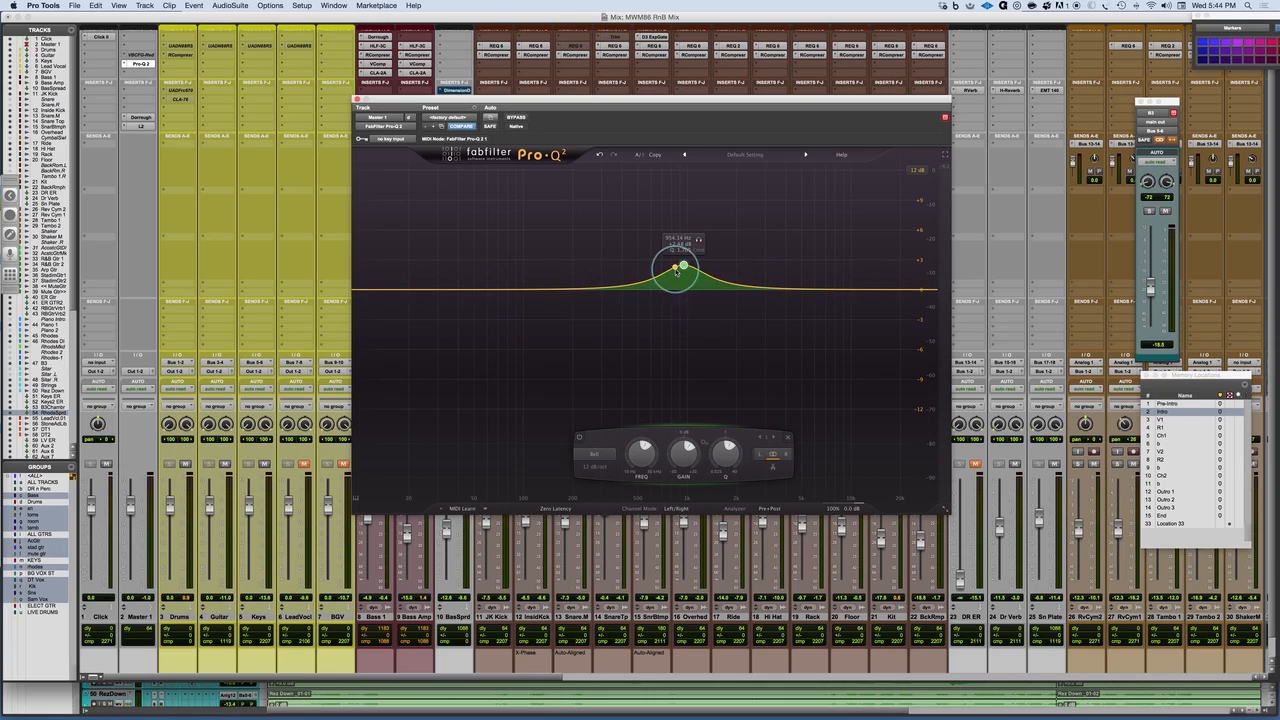
# - Set the bell band's slope to 96 dB/oct
pyautogui.rightClick(684, 267)
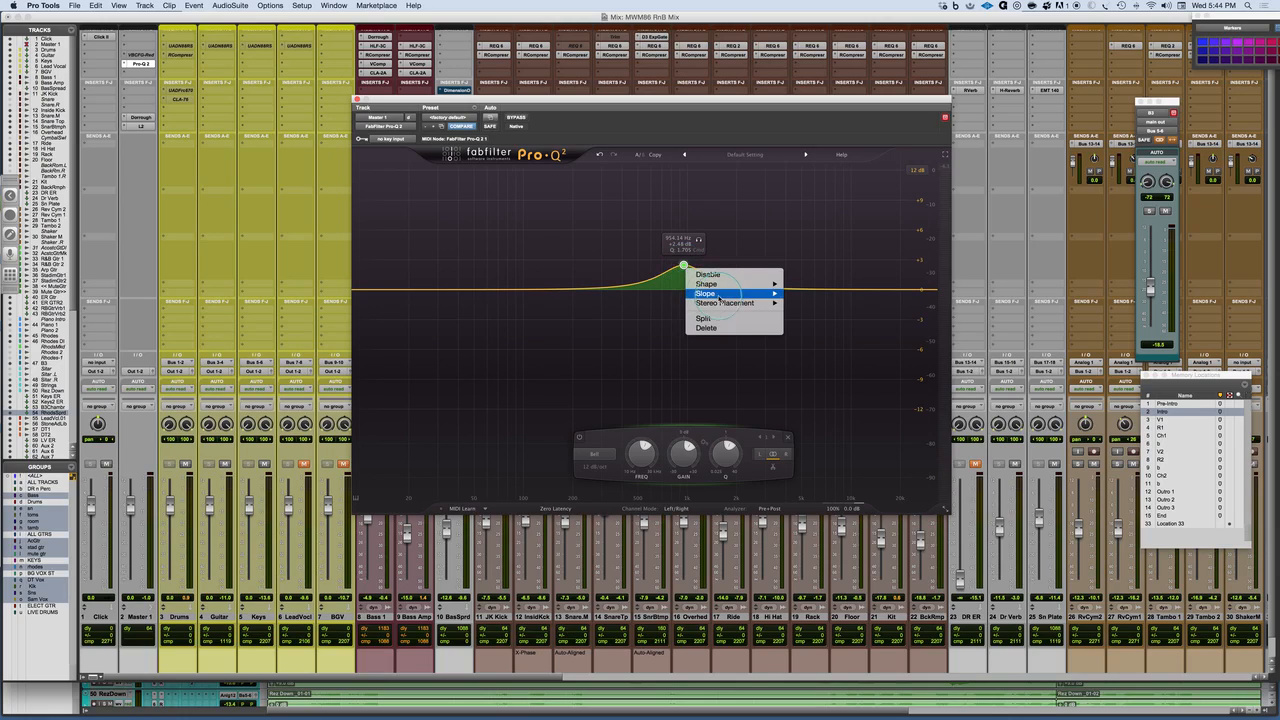
pyautogui.moveTo(765, 293)
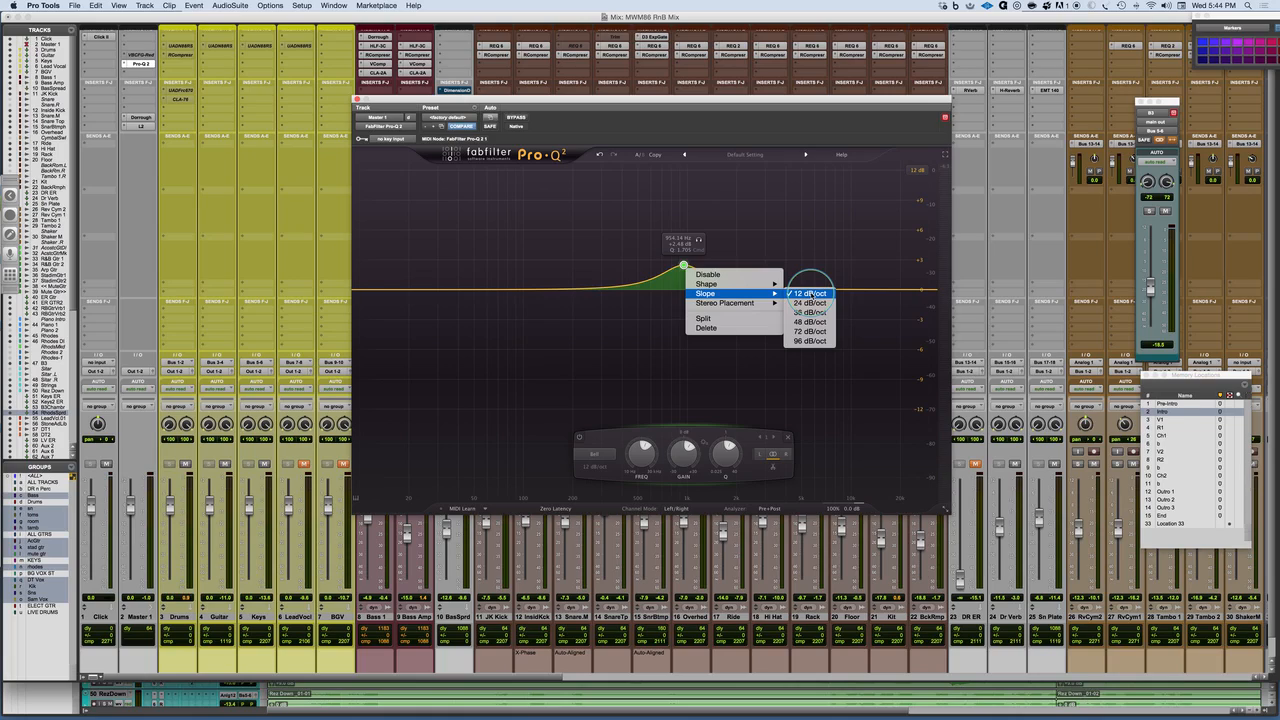
pyautogui.click(810, 341)
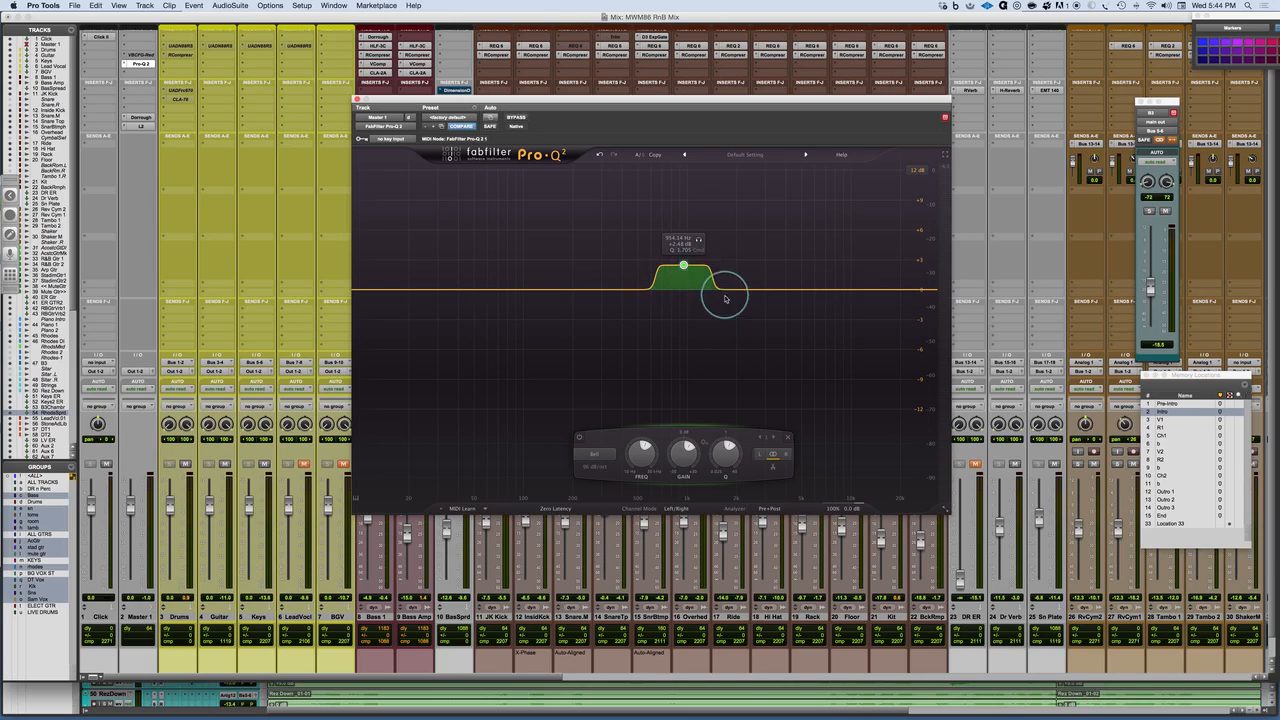
# - Try the steep bell as a 5.7 dB boost and as a cut, finishing with a narrow boost near 843 Hz at a Q of about 12
pyautogui.moveTo(683, 264); pyautogui.dragTo(685, 232)
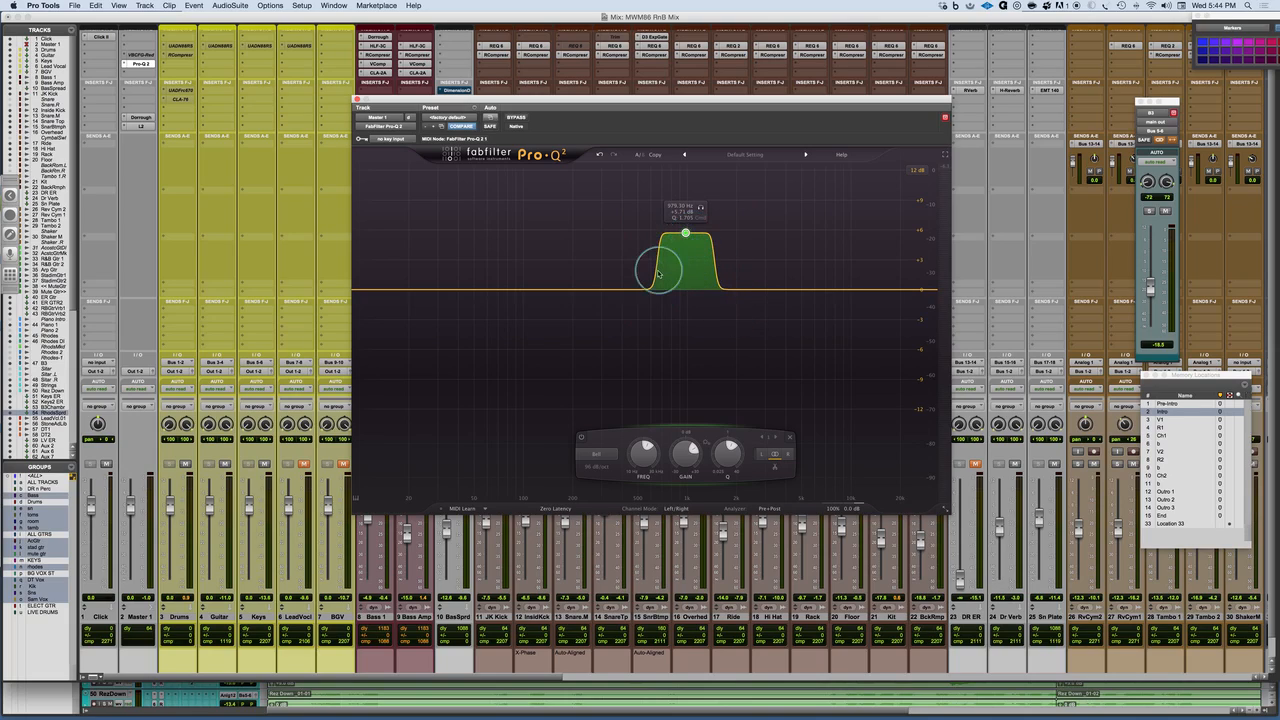
pyautogui.moveTo(685, 233); pyautogui.dragTo(686, 347)
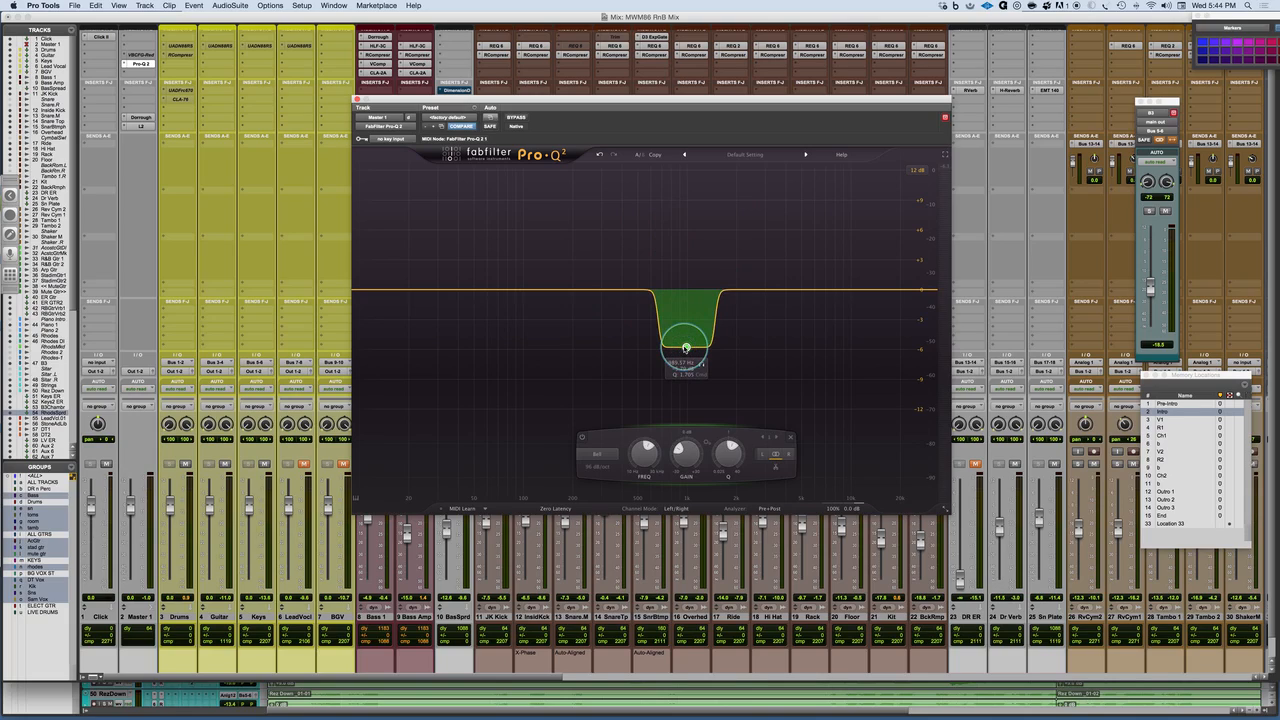
pyautogui.moveTo(686, 347); pyautogui.dragTo(675, 261)
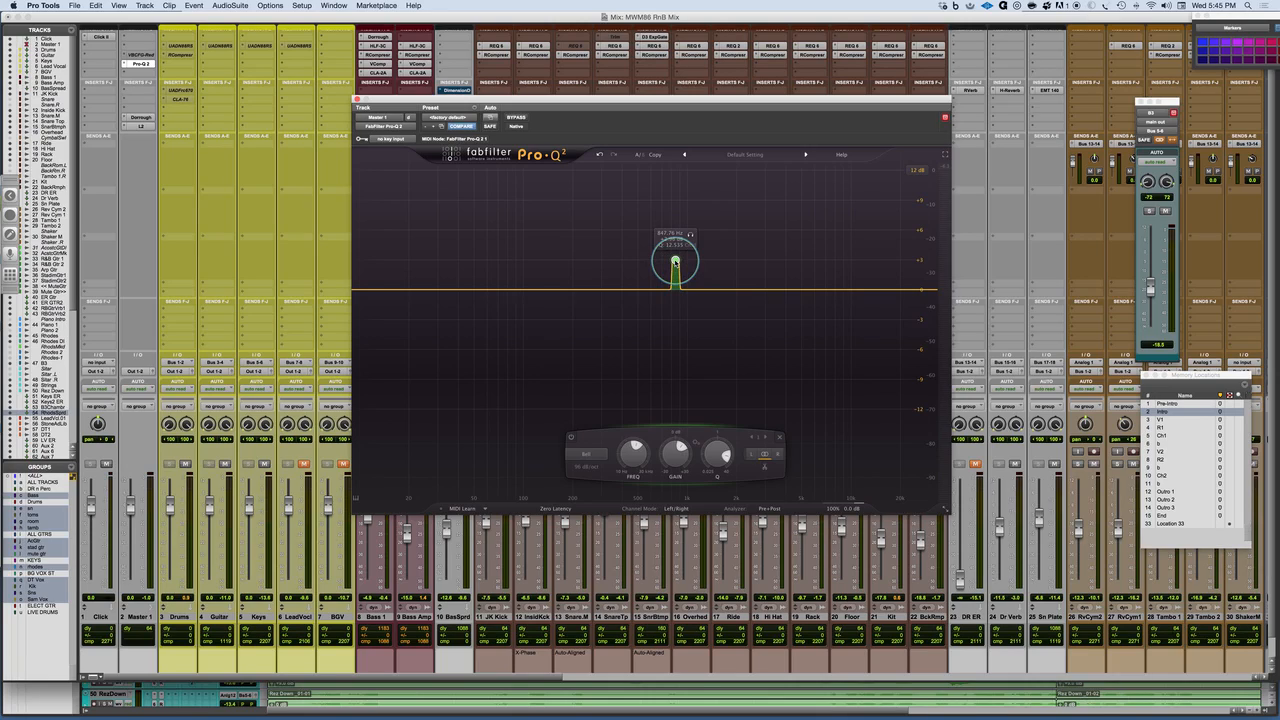
# - Show the piano keyboard display along the equalizer's frequency axis
pyautogui.click(355, 499)
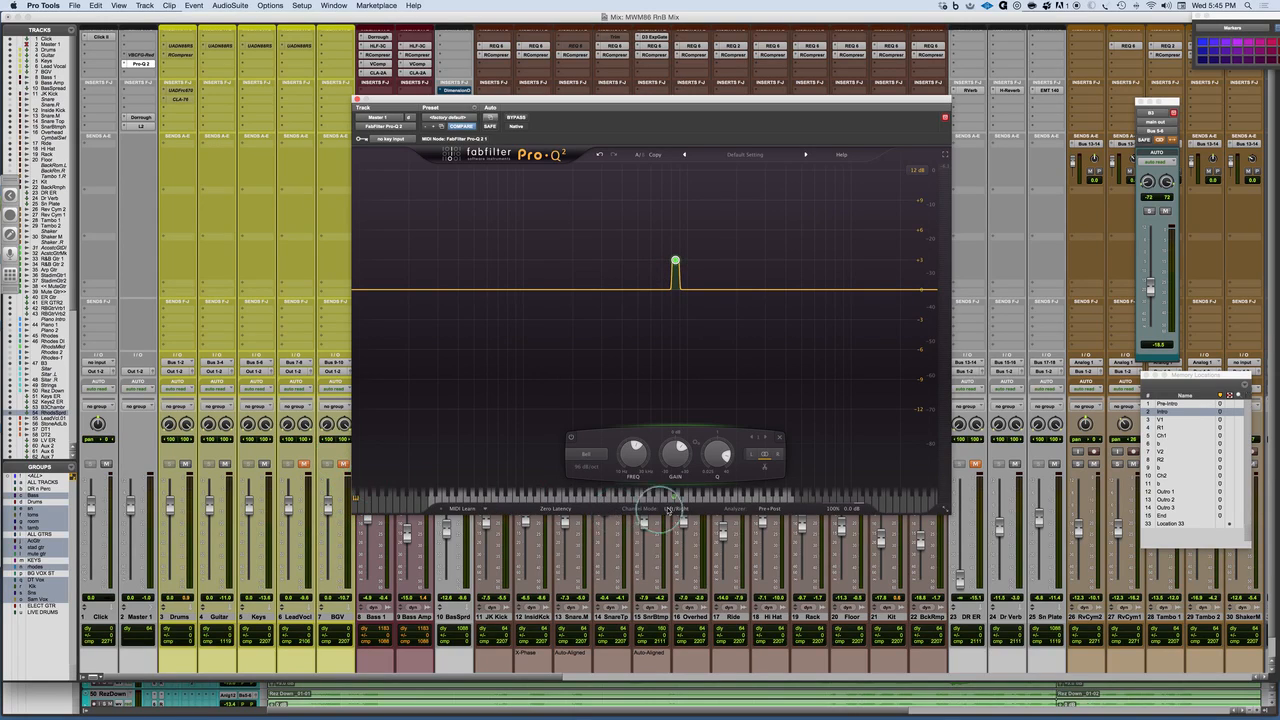
# - Tune the narrow bell to A4 at 440 Hz with the piano display, then shift it to about 405 Hz with a boost of about 3.8 dB
pyautogui.moveTo(675, 261); pyautogui.dragTo(658, 261)
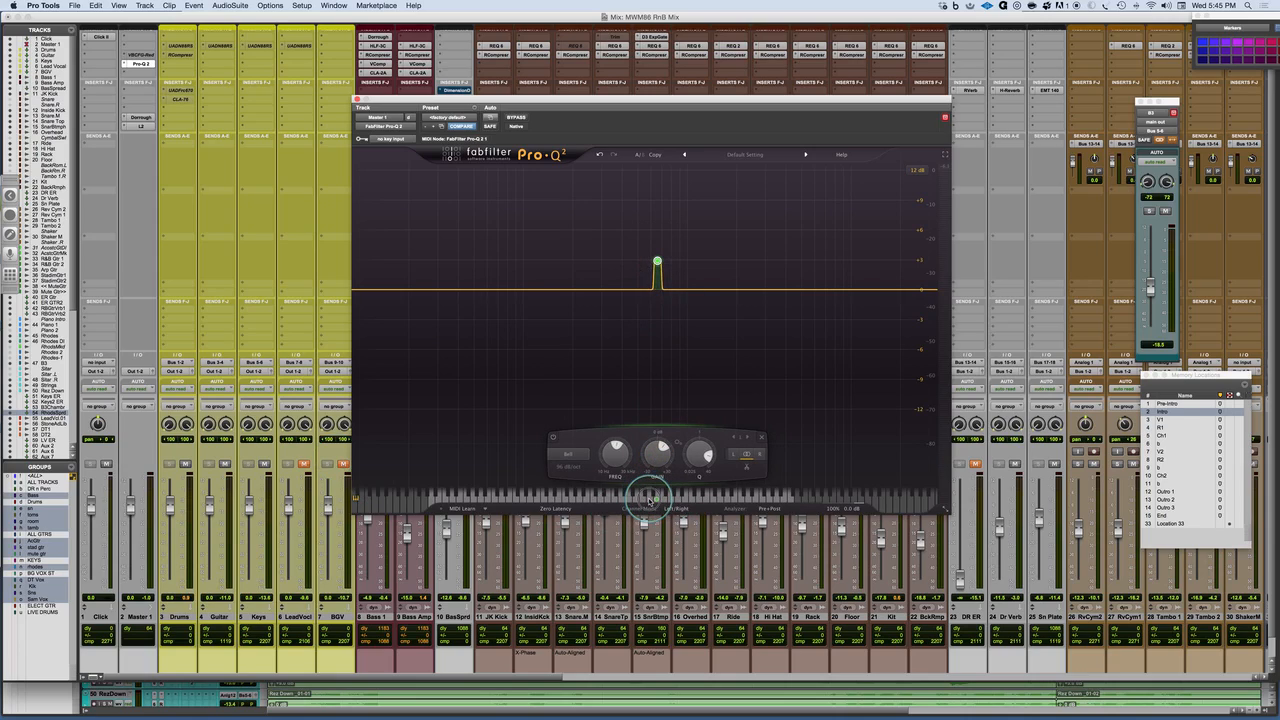
pyautogui.moveTo(655, 499); pyautogui.dragTo(628, 499)
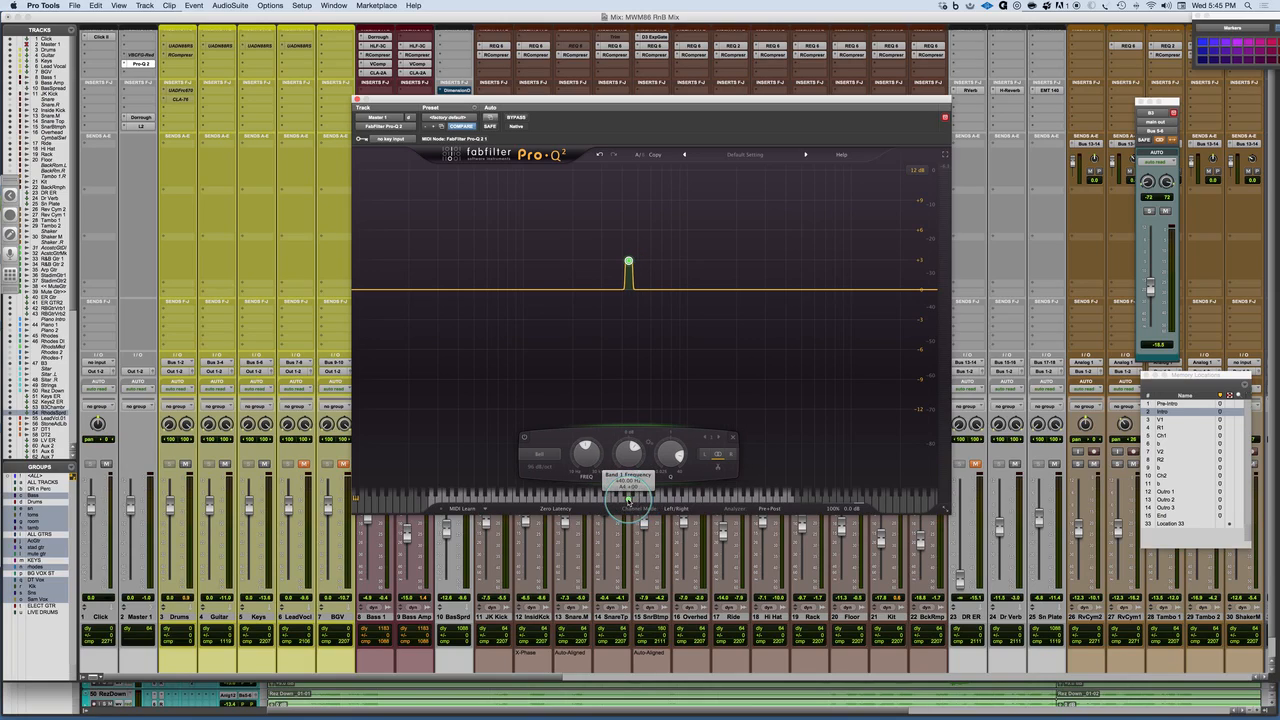
pyautogui.moveTo(628, 261)
pyautogui.mouseDown()
pyautogui.moveTo(628, 243)
pyautogui.moveTo(626, 311)
pyautogui.moveTo(625, 262)
pyautogui.mouseUp()
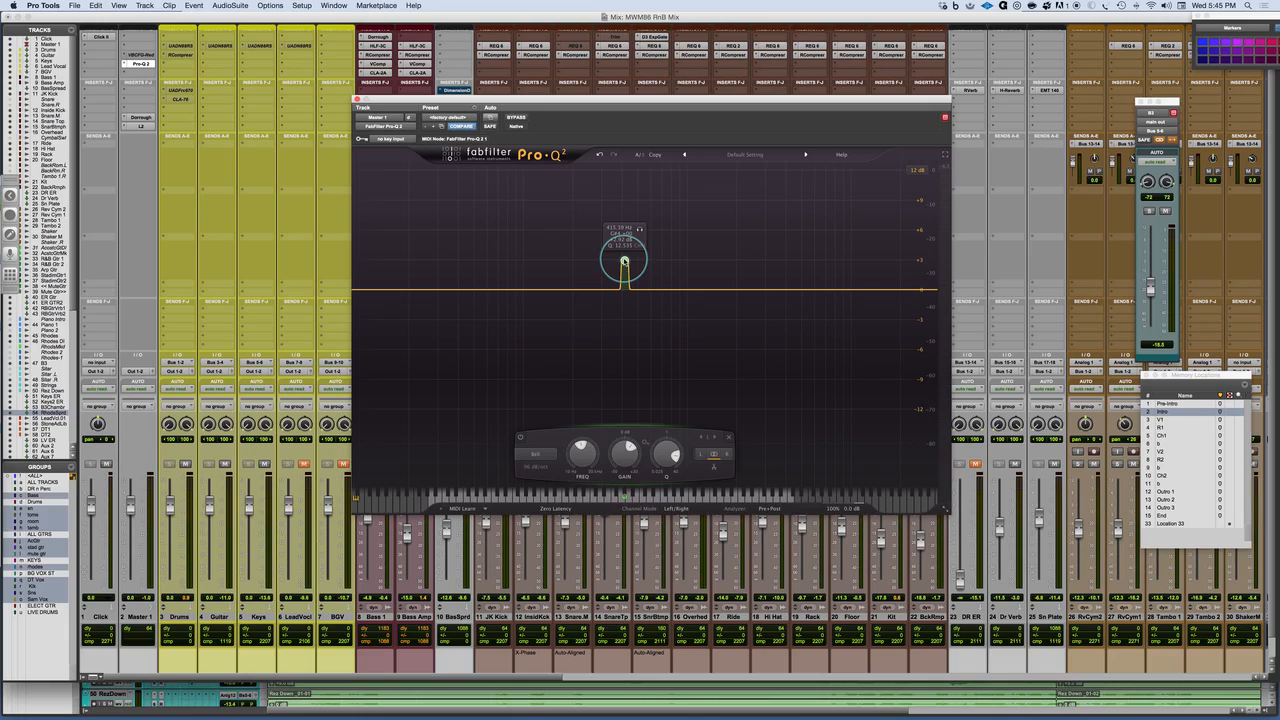
pyautogui.moveTo(625, 262)
pyautogui.mouseDown()
pyautogui.moveTo(620, 317)
pyautogui.moveTo(624, 247)
pyautogui.mouseUp()
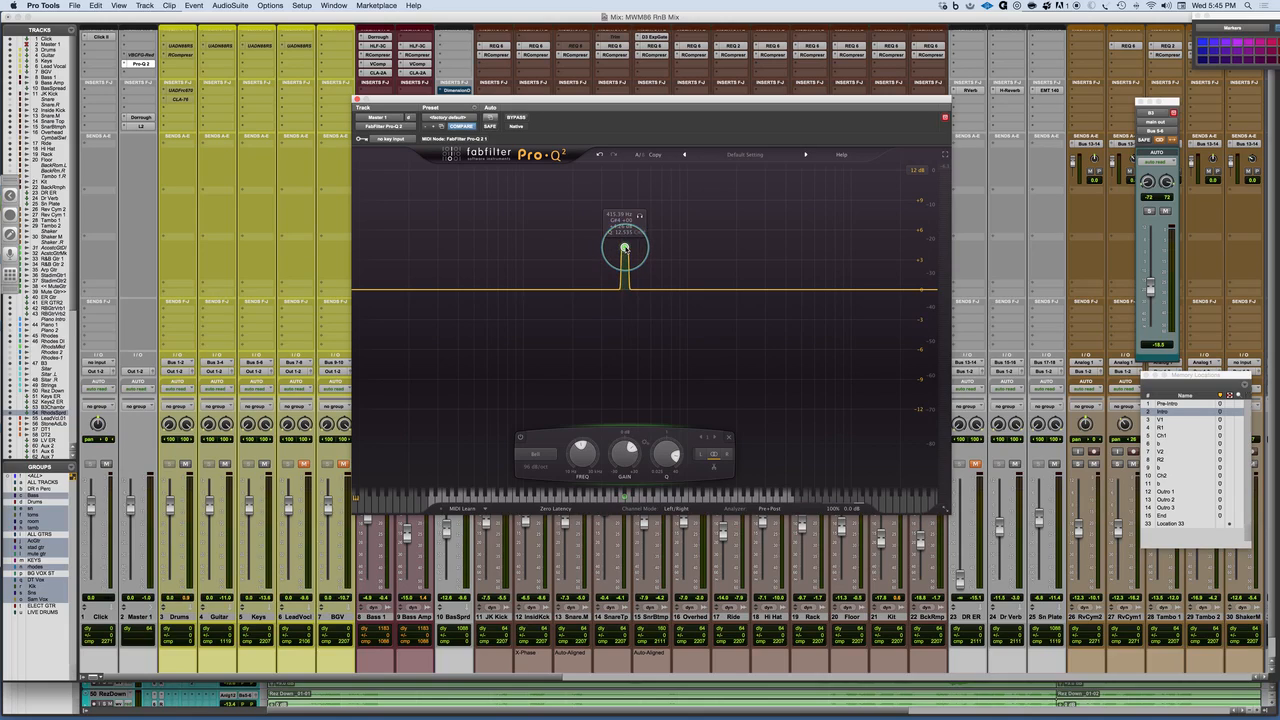
pyautogui.moveTo(625, 249)
pyautogui.mouseDown()
pyautogui.moveTo(623, 297)
pyautogui.moveTo(624, 252)
pyautogui.mouseUp()
pyautogui.moveTo(624, 250)
pyautogui.mouseDown()
pyautogui.moveTo(622, 283)
pyautogui.moveTo(624, 249)
pyautogui.mouseUp()
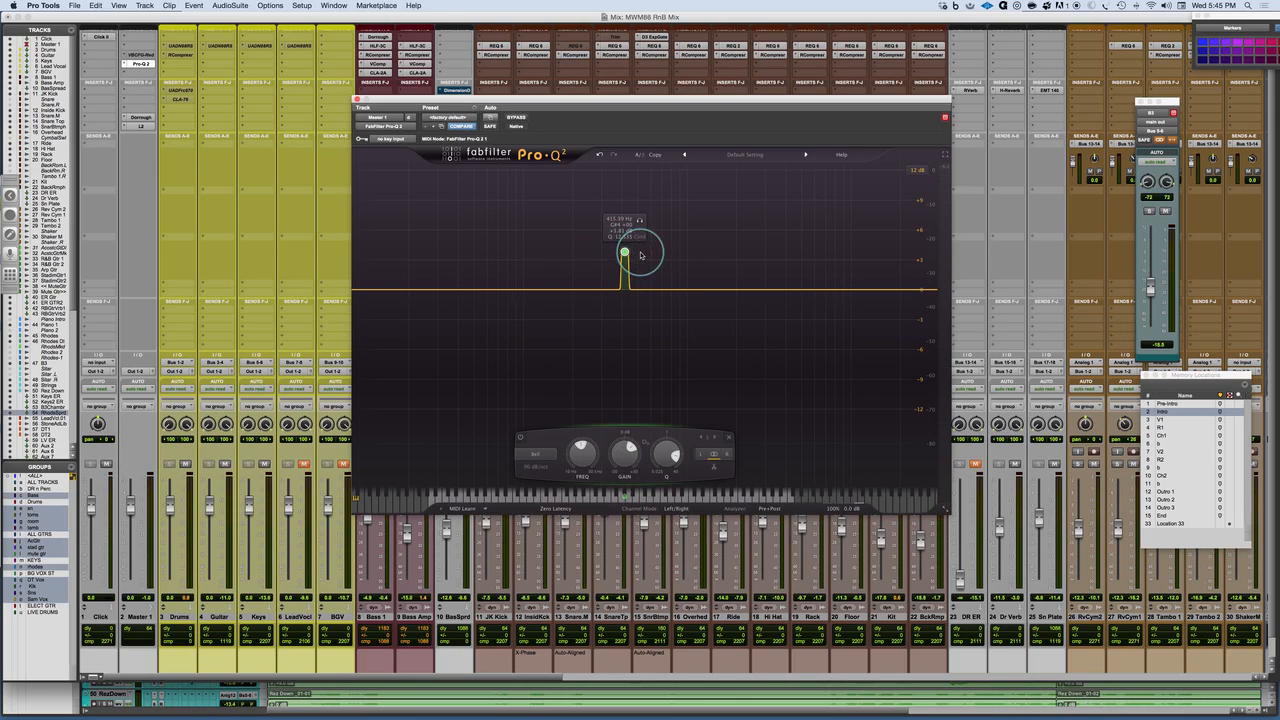
pyautogui.moveTo(624, 252)
pyautogui.mouseDown()
pyautogui.moveTo(651, 253)
pyautogui.moveTo(609, 253)
pyautogui.moveTo(654, 253)
pyautogui.moveTo(624, 253)
pyautogui.mouseUp()
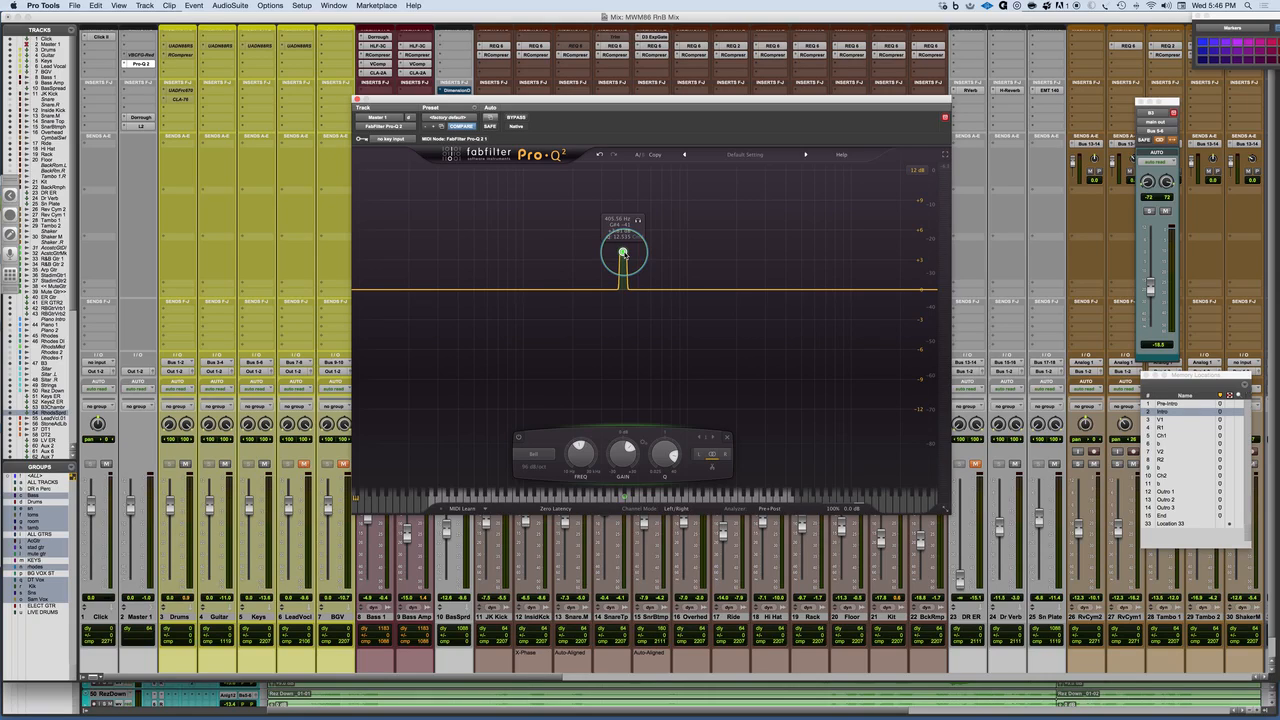
# - Set the bell's slope to 12 dB/oct and move it to about 714 Hz
pyautogui.rightClick(622, 252)
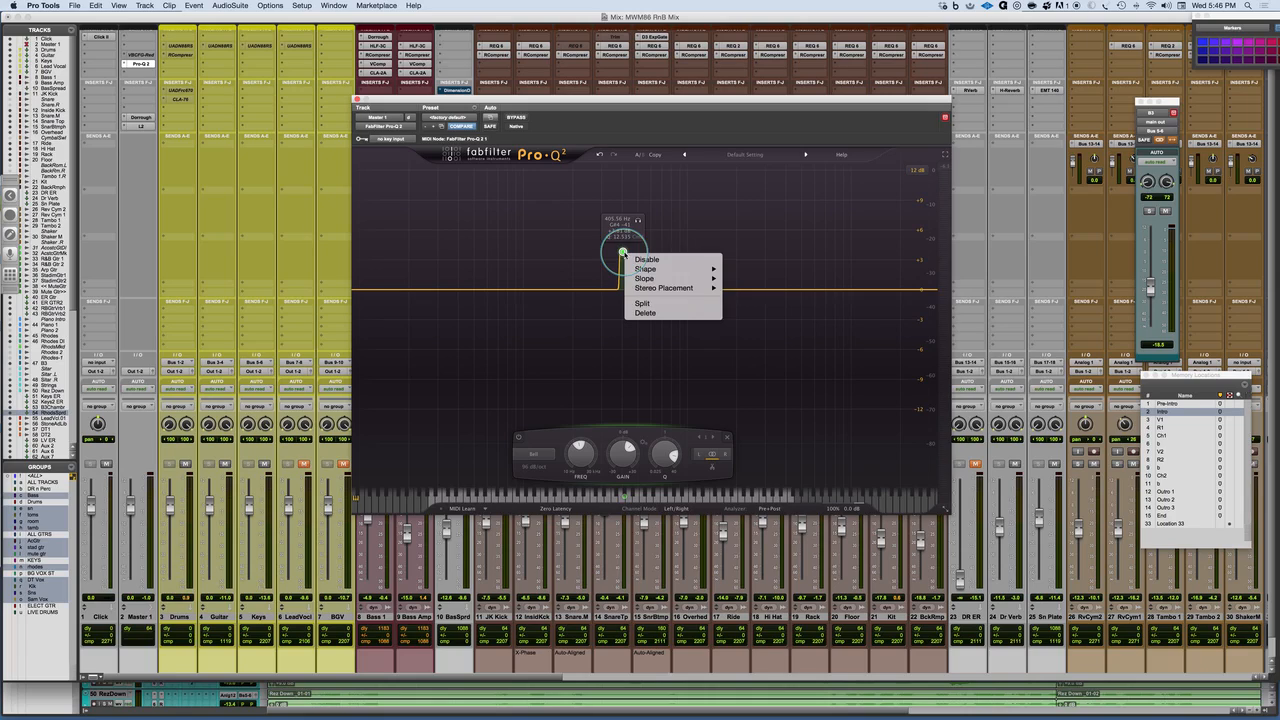
pyautogui.moveTo(658, 279)
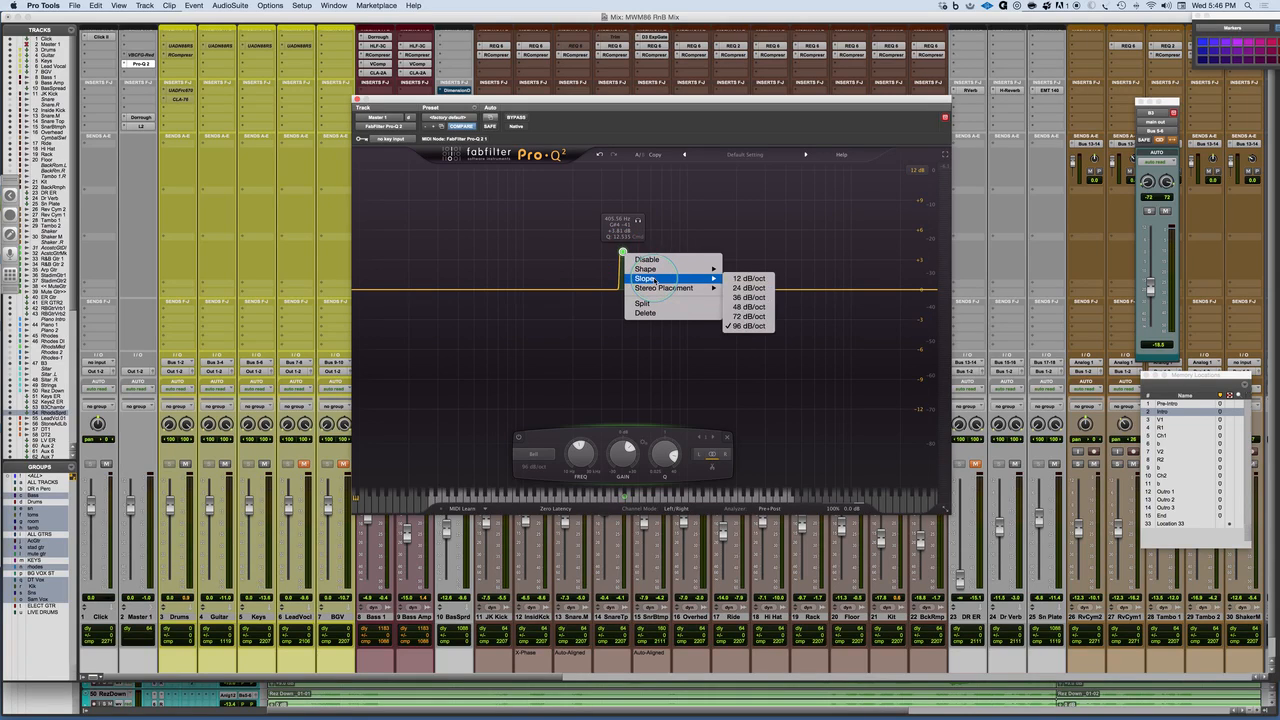
pyautogui.click(752, 278)
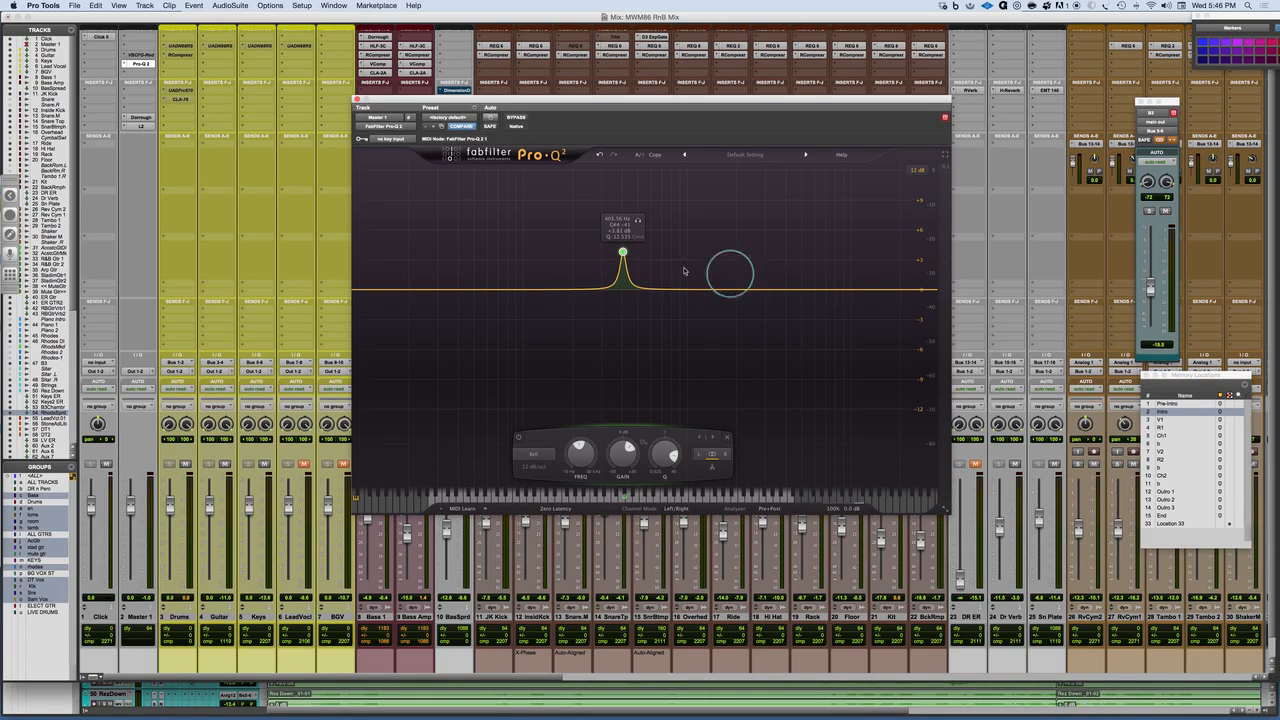
pyautogui.moveTo(622, 252); pyautogui.dragTo(663, 251)
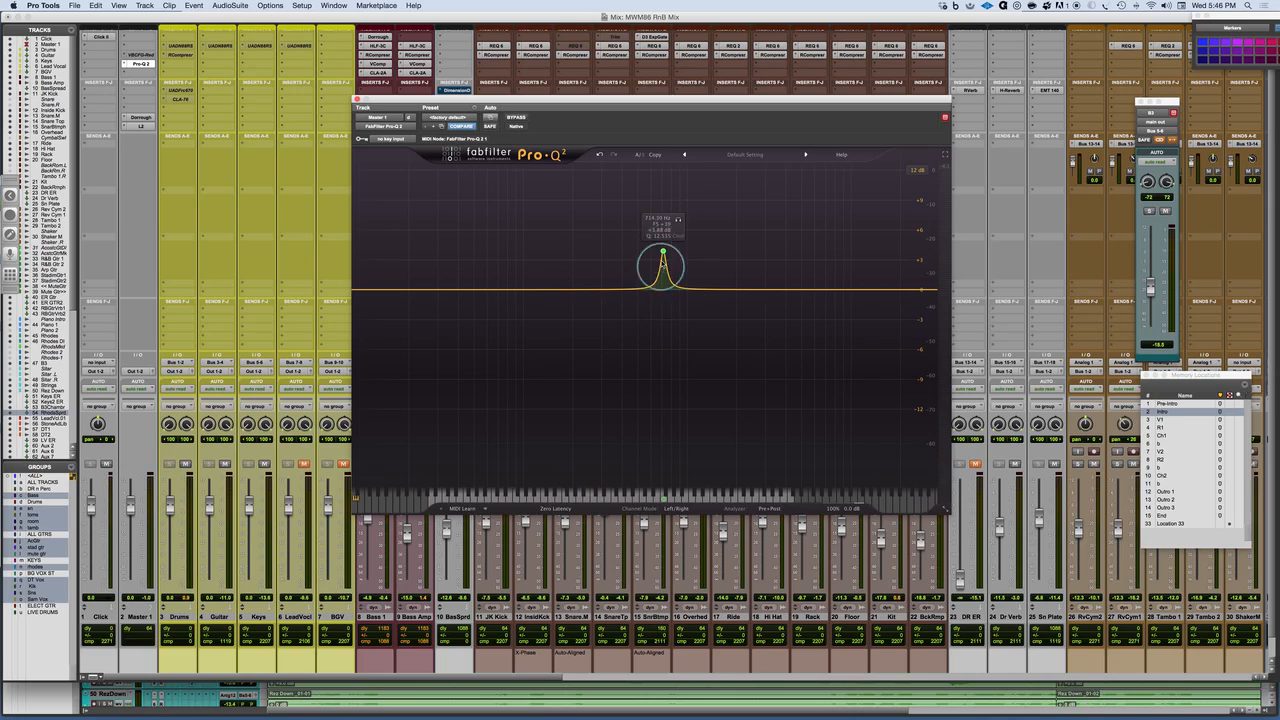
# - Bypass and re-enable the bell band, and look through its filter shape options without changing the shape
pyautogui.moveTo(661, 251)
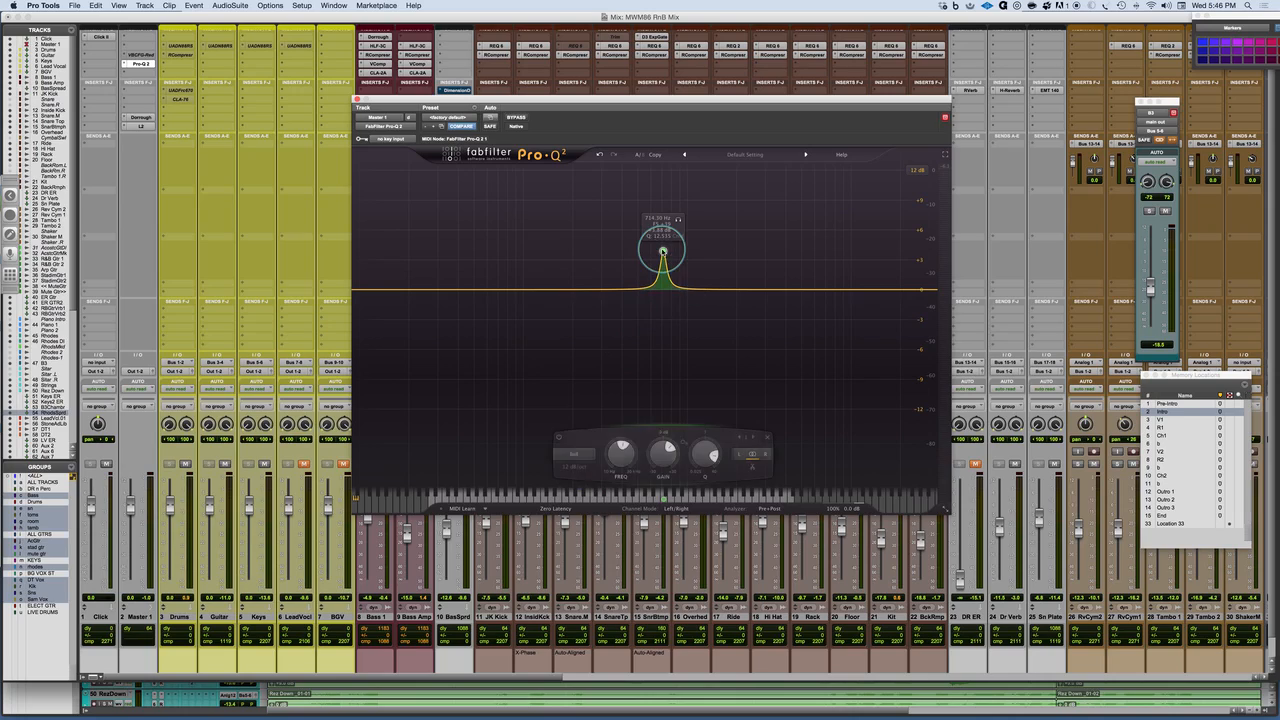
pyautogui.click(560, 438)
pyautogui.click(560, 438)
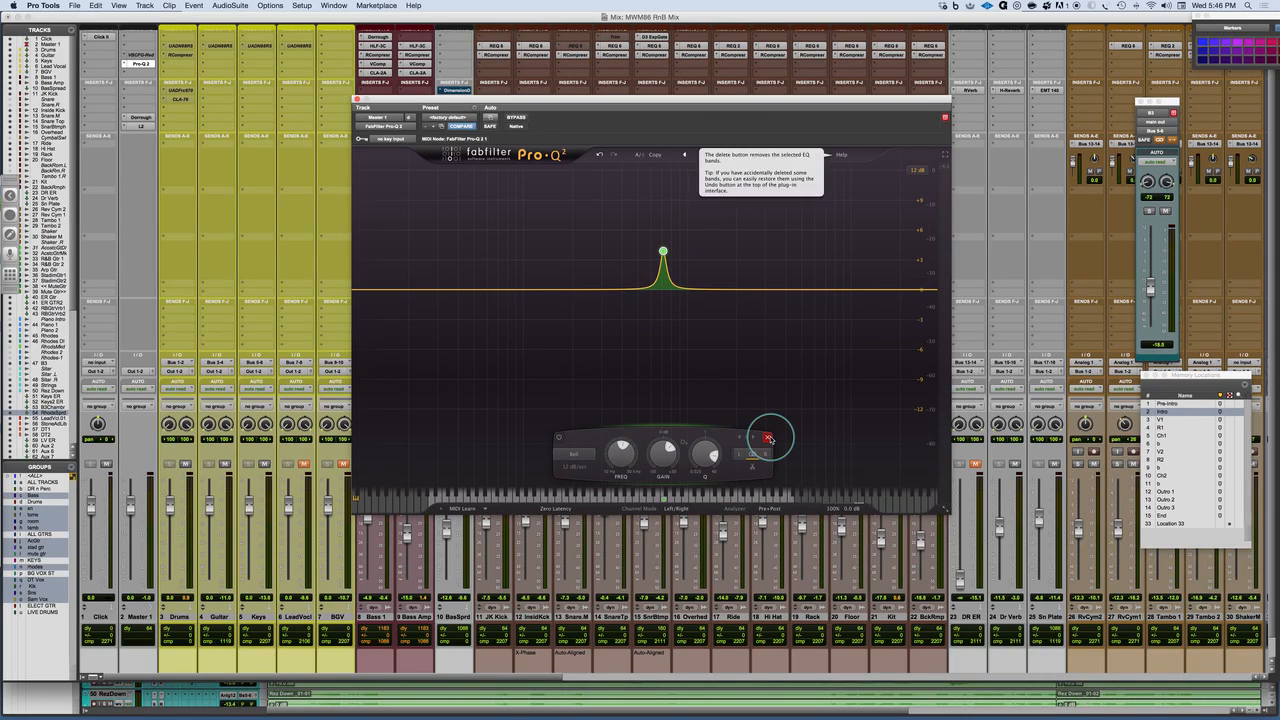
pyautogui.click(571, 455)
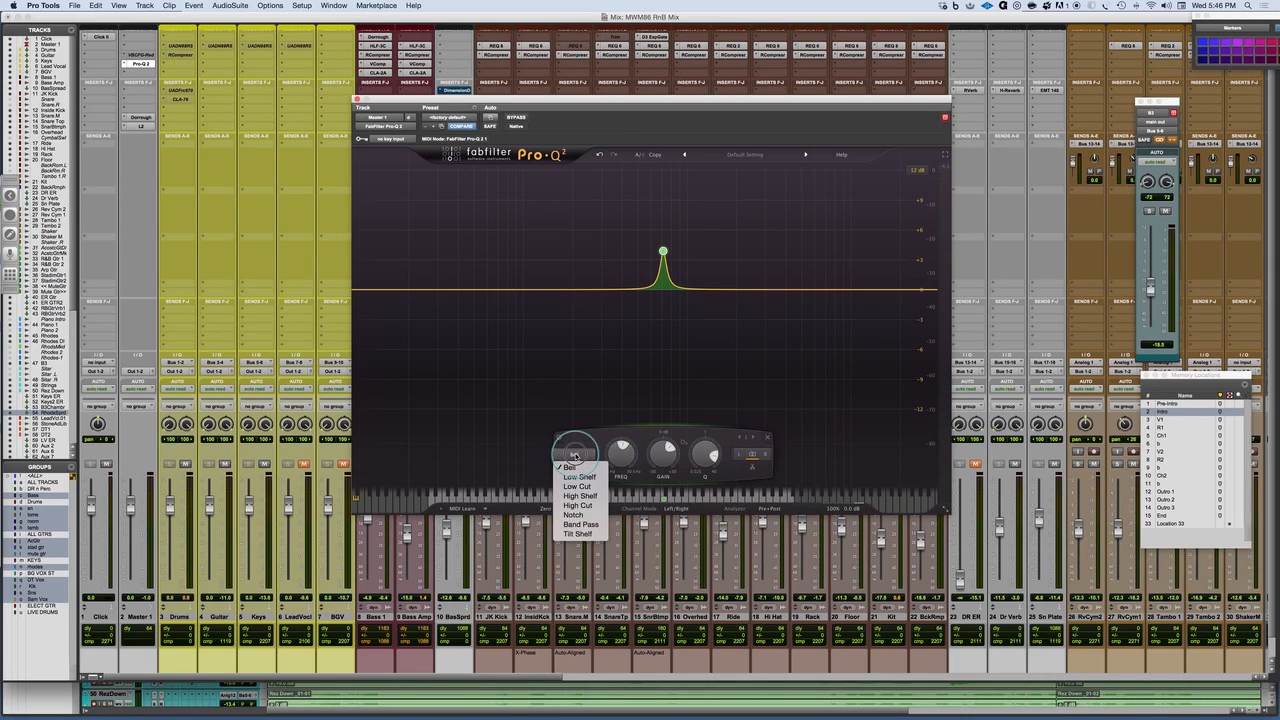
pyautogui.click(588, 440)
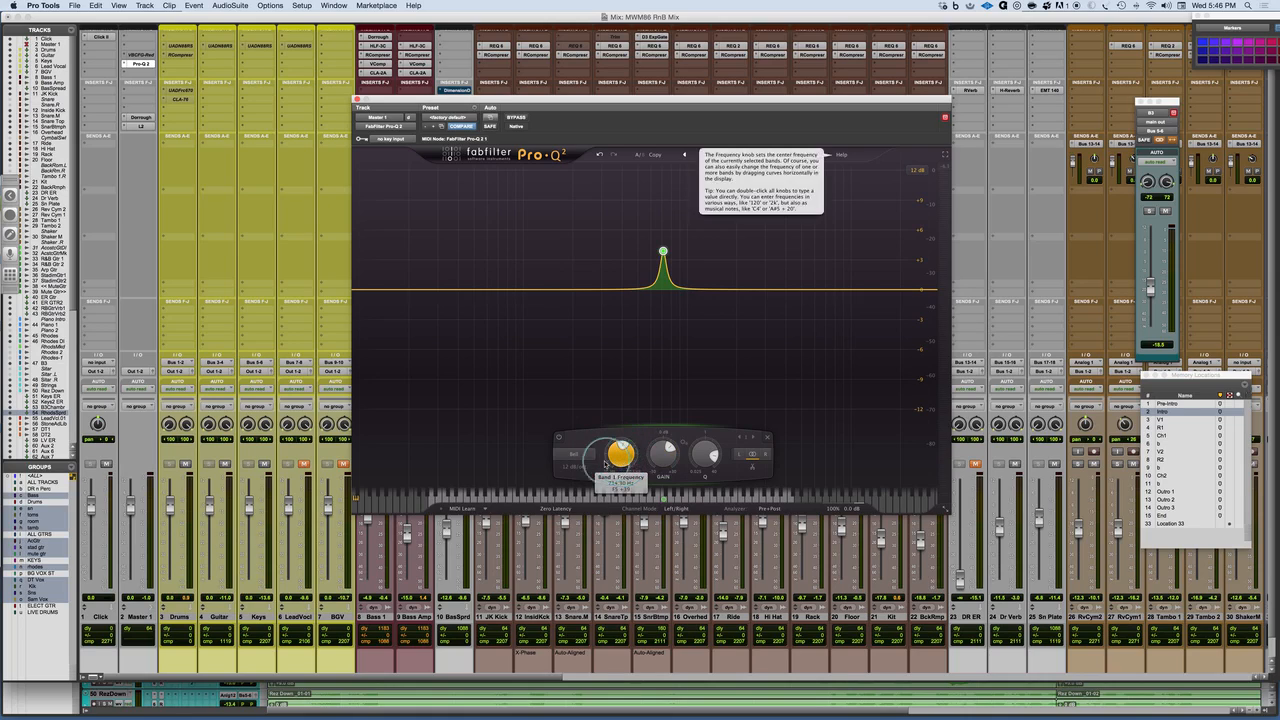
# - Move the bell to about 1 kHz and raise its gain to about 5.5 dB
pyautogui.moveTo(622, 461)
pyautogui.mouseDown()
pyautogui.moveTo(620, 441)
pyautogui.moveTo(620, 479)
pyautogui.moveTo(617, 449)
pyautogui.mouseUp()
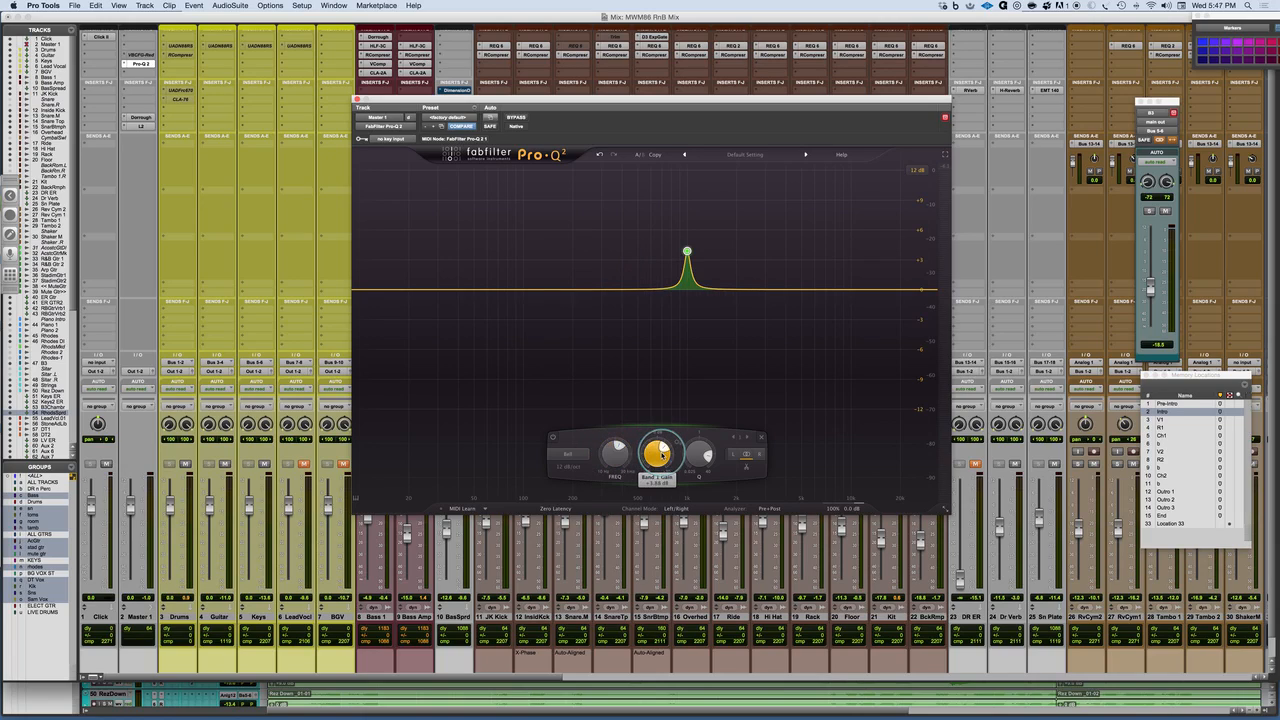
pyautogui.keyDown('alt'); pyautogui.click(661, 454); pyautogui.keyUp('alt')
pyautogui.moveTo(658, 447); pyautogui.dragTo(664, 450)
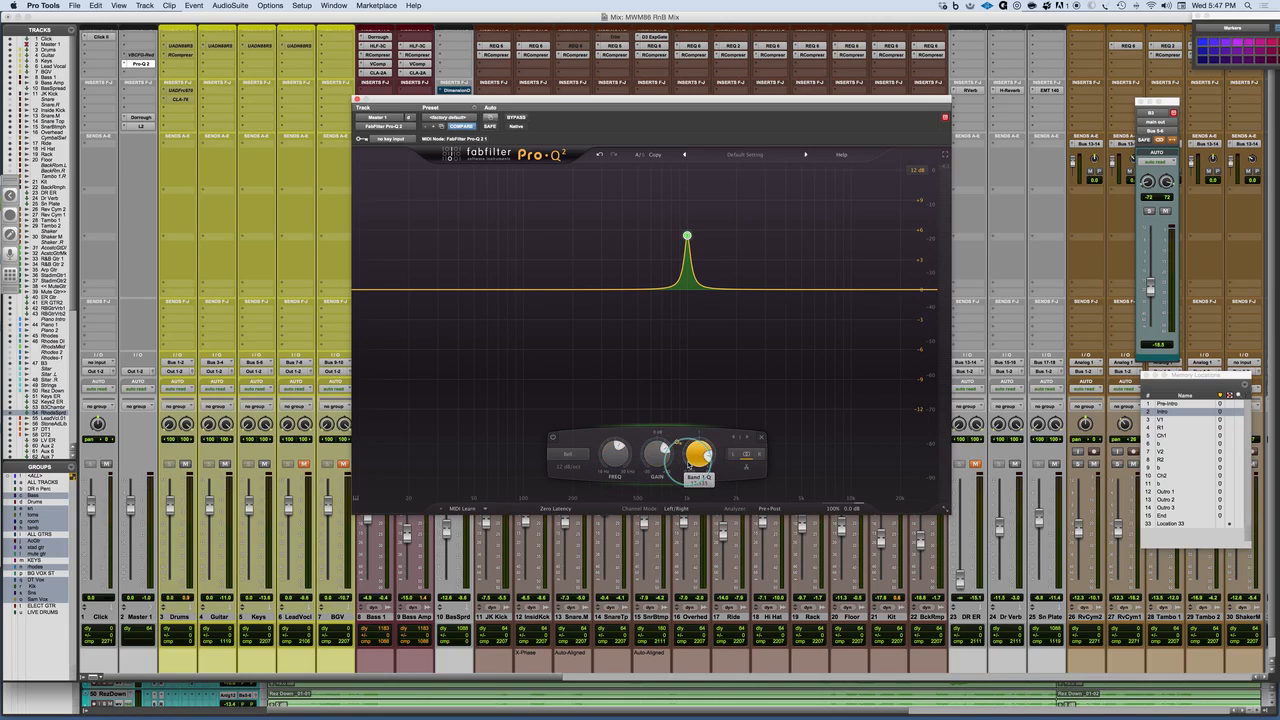
# - Sweep the bell's Q to a very wide curve and back with gain-Q interaction on, finishing as a narrow boost of about 4.2 dB
pyautogui.moveTo(687, 461)
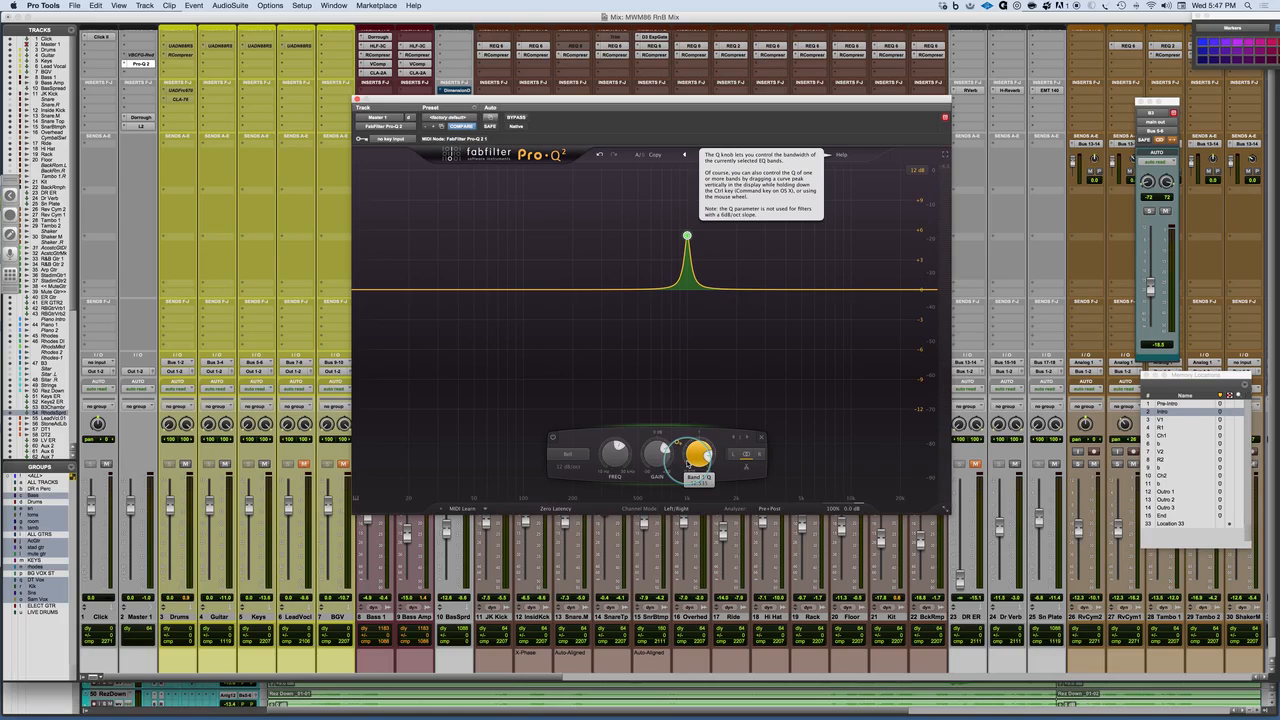
pyautogui.moveTo(687, 462); pyautogui.dragTo(698, 497)
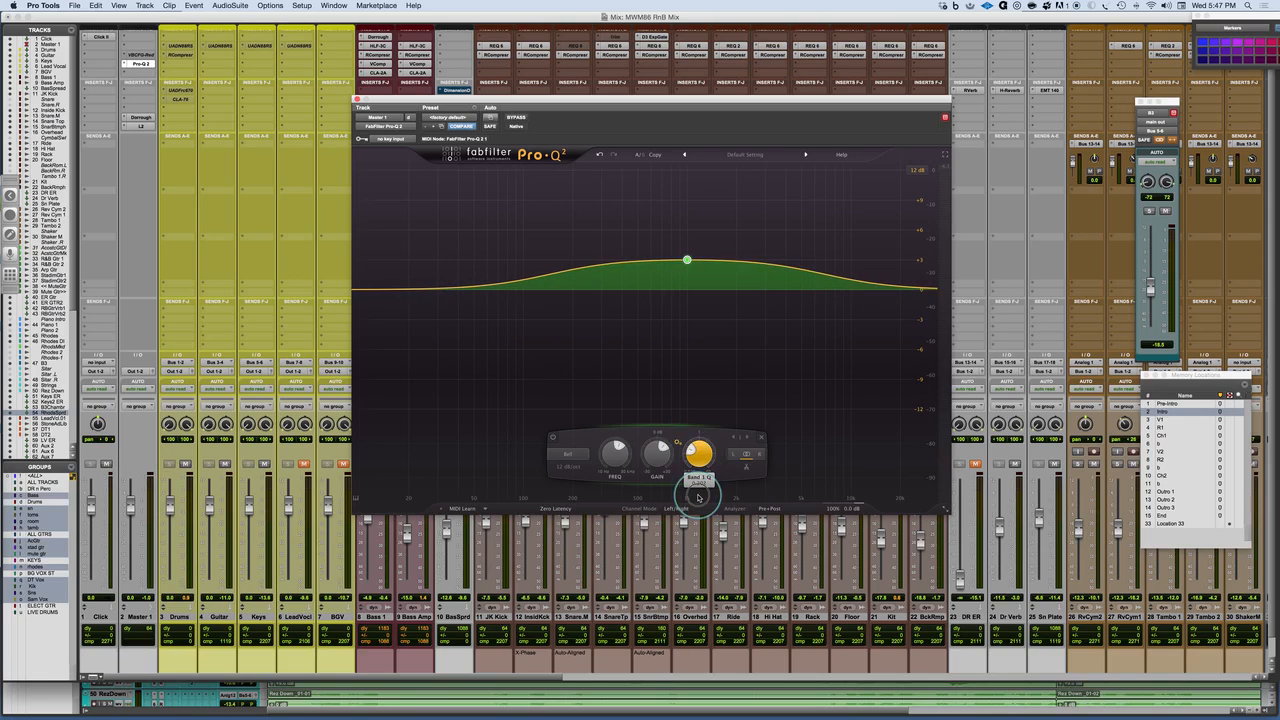
pyautogui.moveTo(698, 497); pyautogui.dragTo(692, 418)
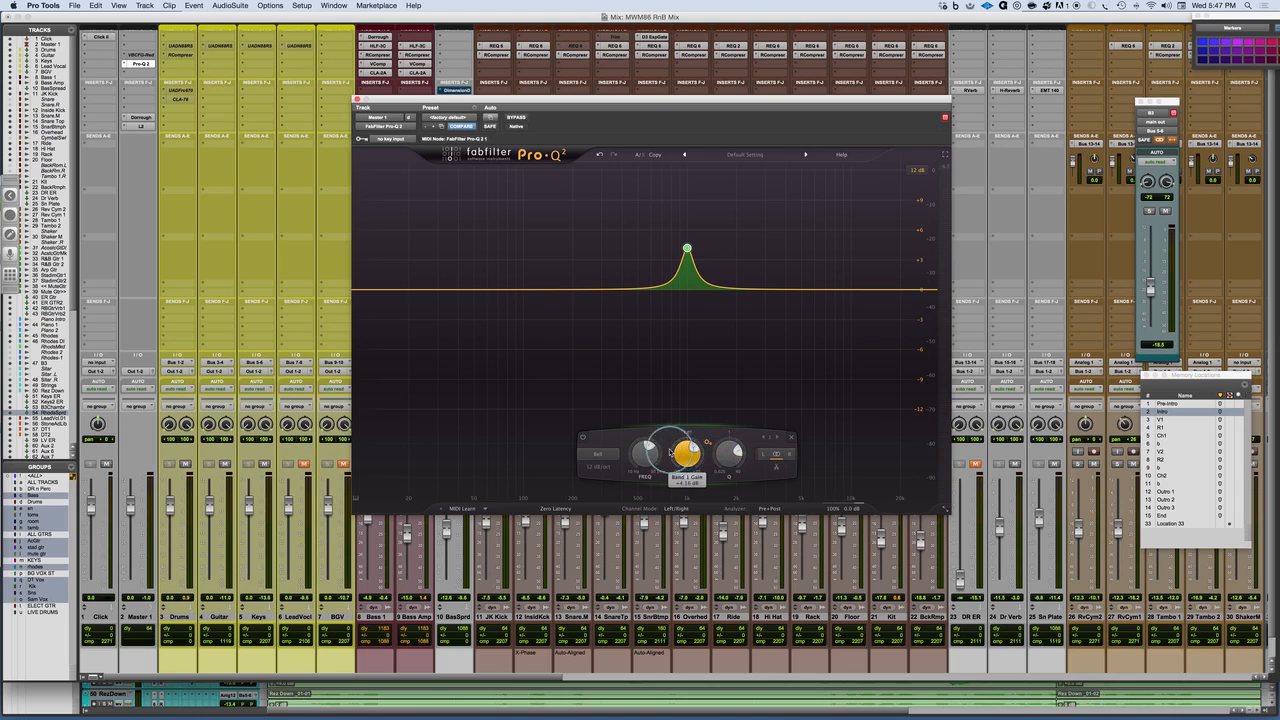
# - Add a second bell cutting about 2.9 dB near 160 Hz and assign it to the left channel only
pyautogui.moveTo(558, 291); pyautogui.dragTo(557, 318)
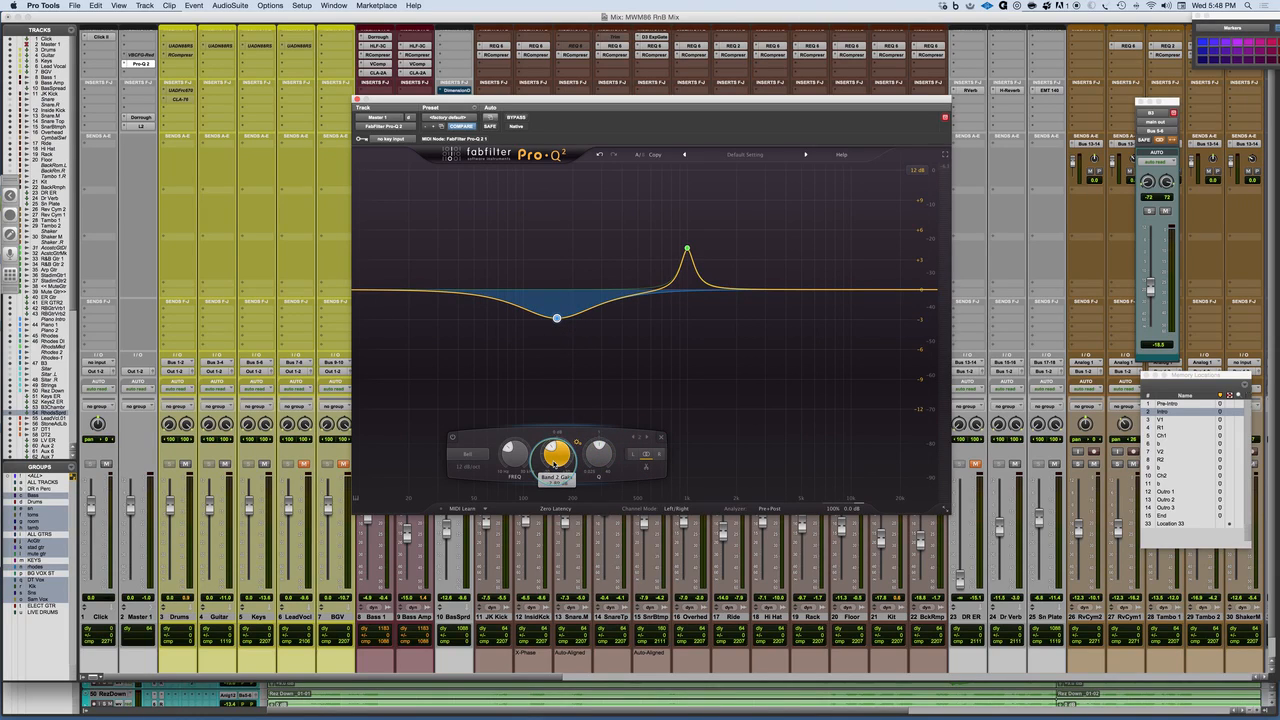
pyautogui.moveTo(555, 462)
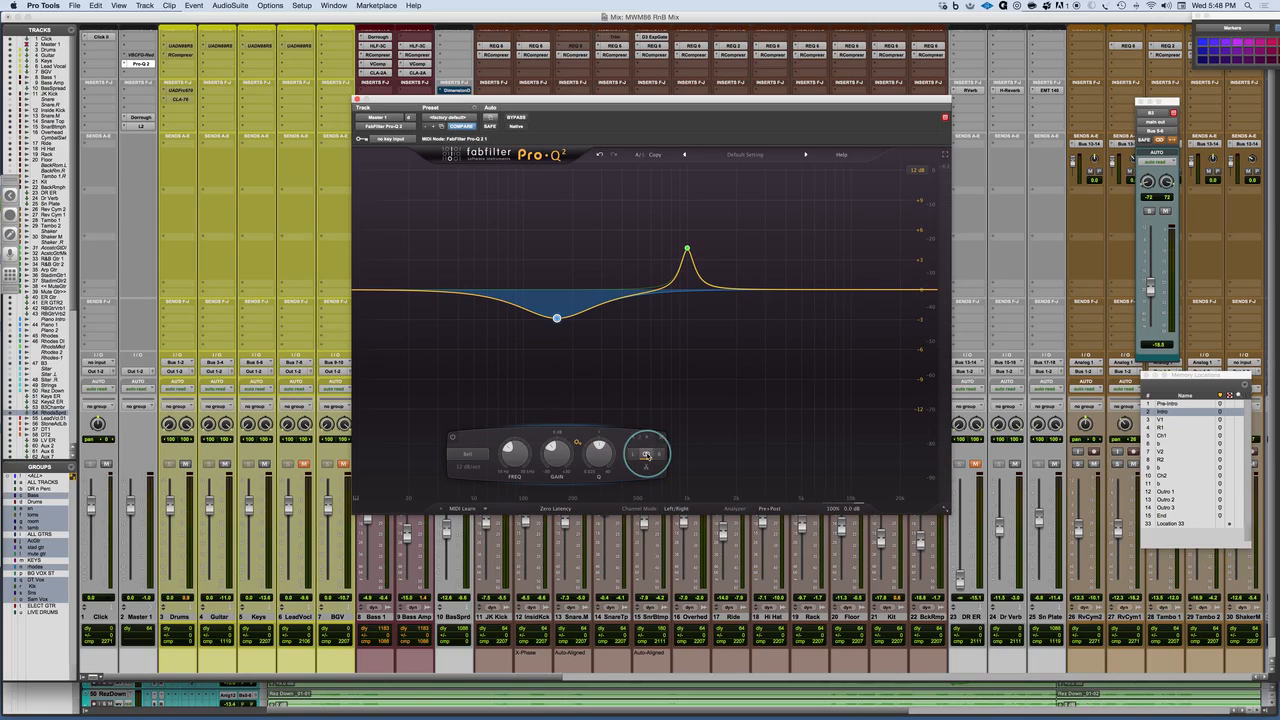
pyautogui.click(630, 455)
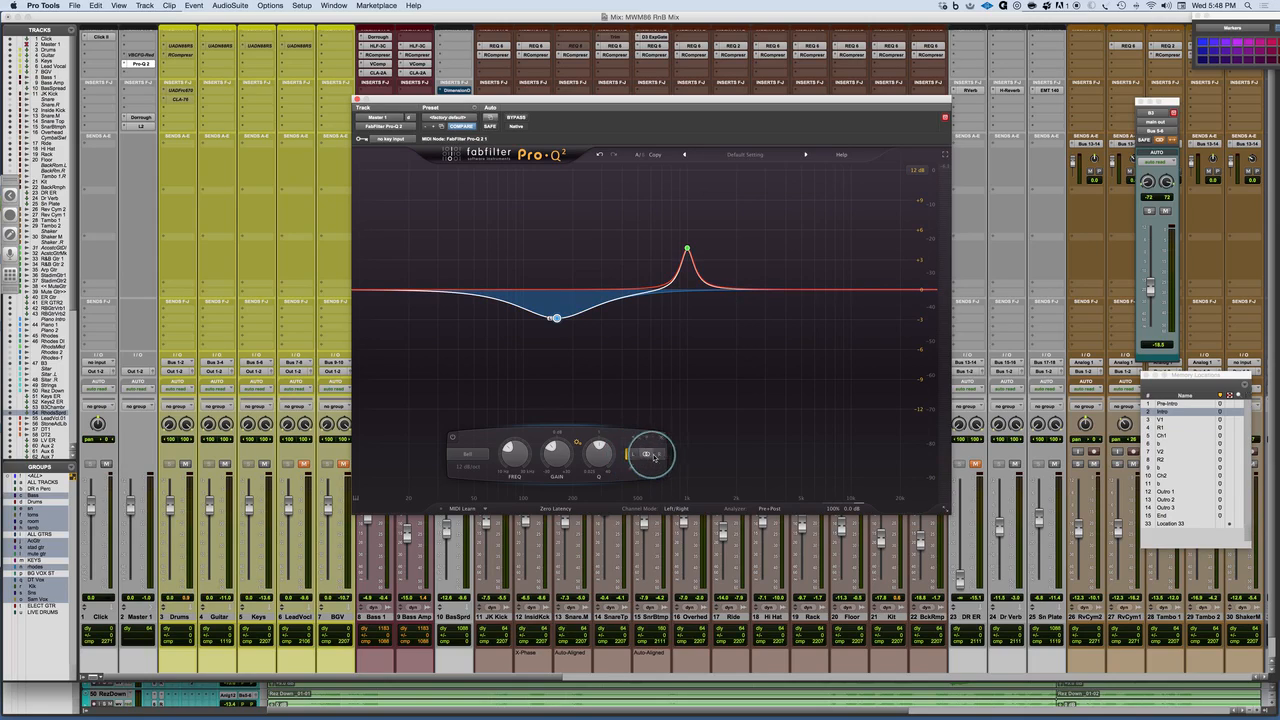
pyautogui.moveTo(556, 323)
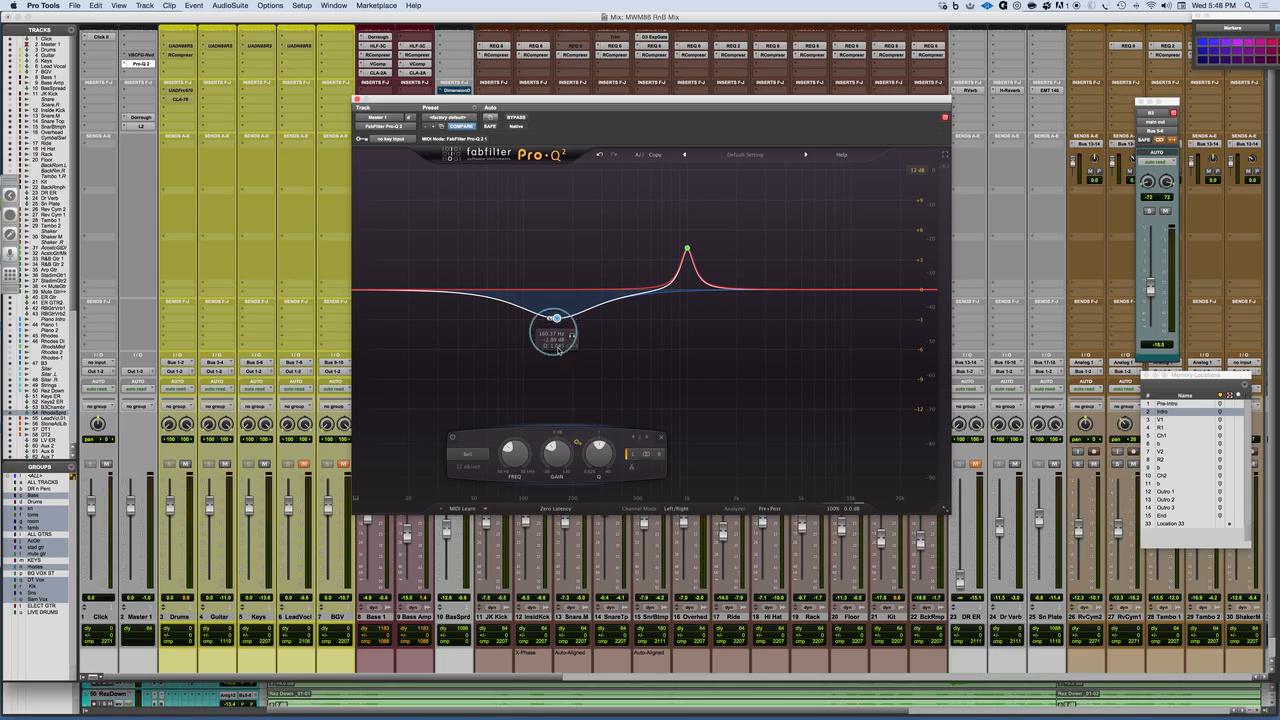
# - Try the cut on the right channel at about 172 Hz, then split it into separate left and right bands and move them apart
pyautogui.click(660, 453)
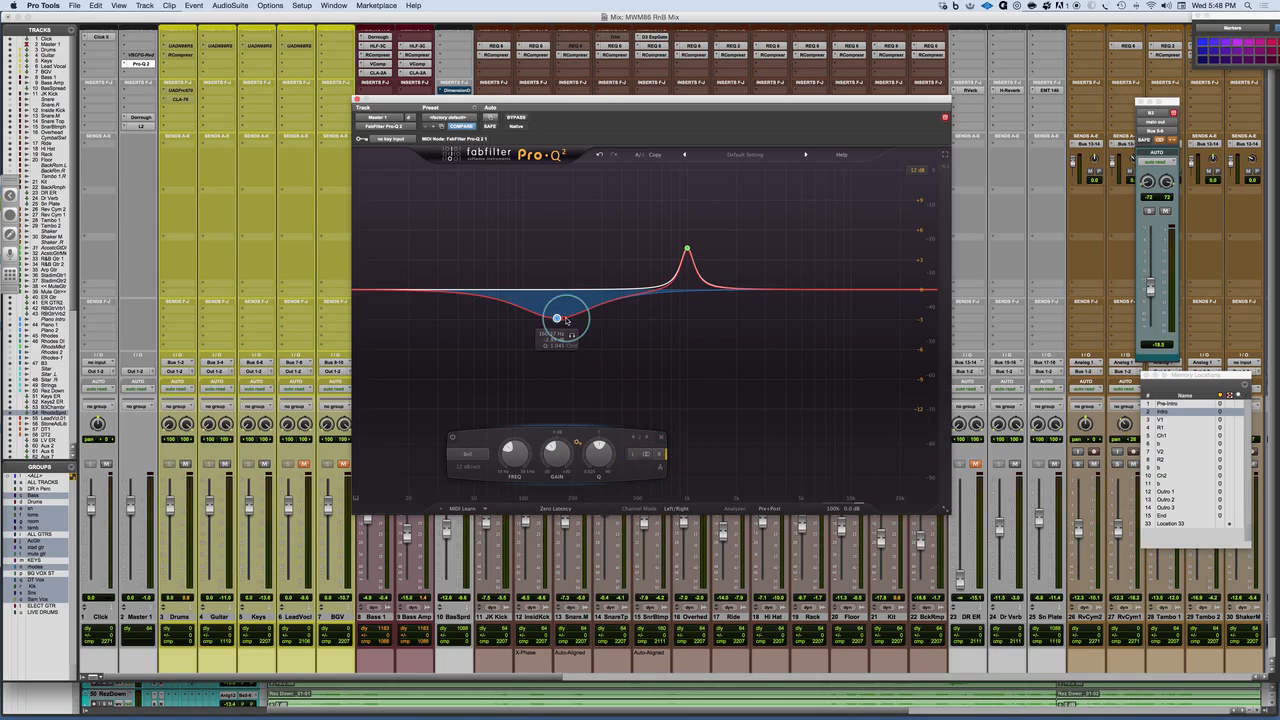
pyautogui.moveTo(558, 318); pyautogui.dragTo(570, 320)
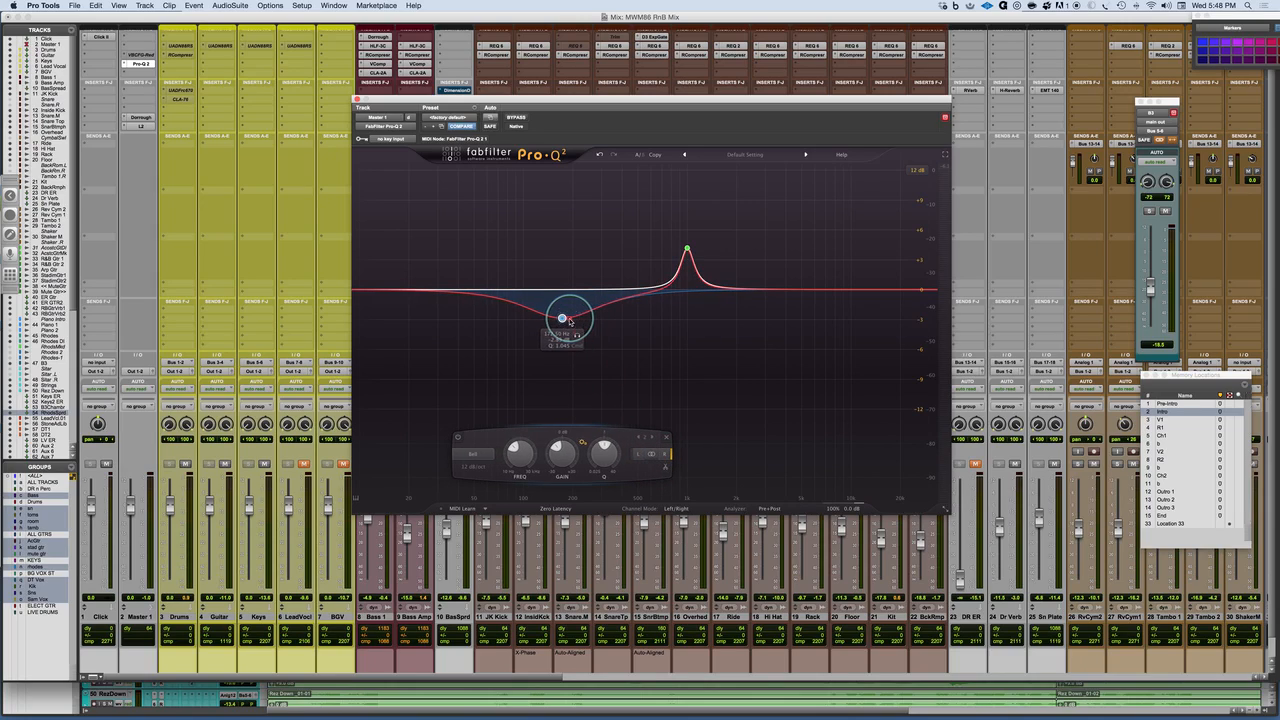
pyautogui.click(652, 458)
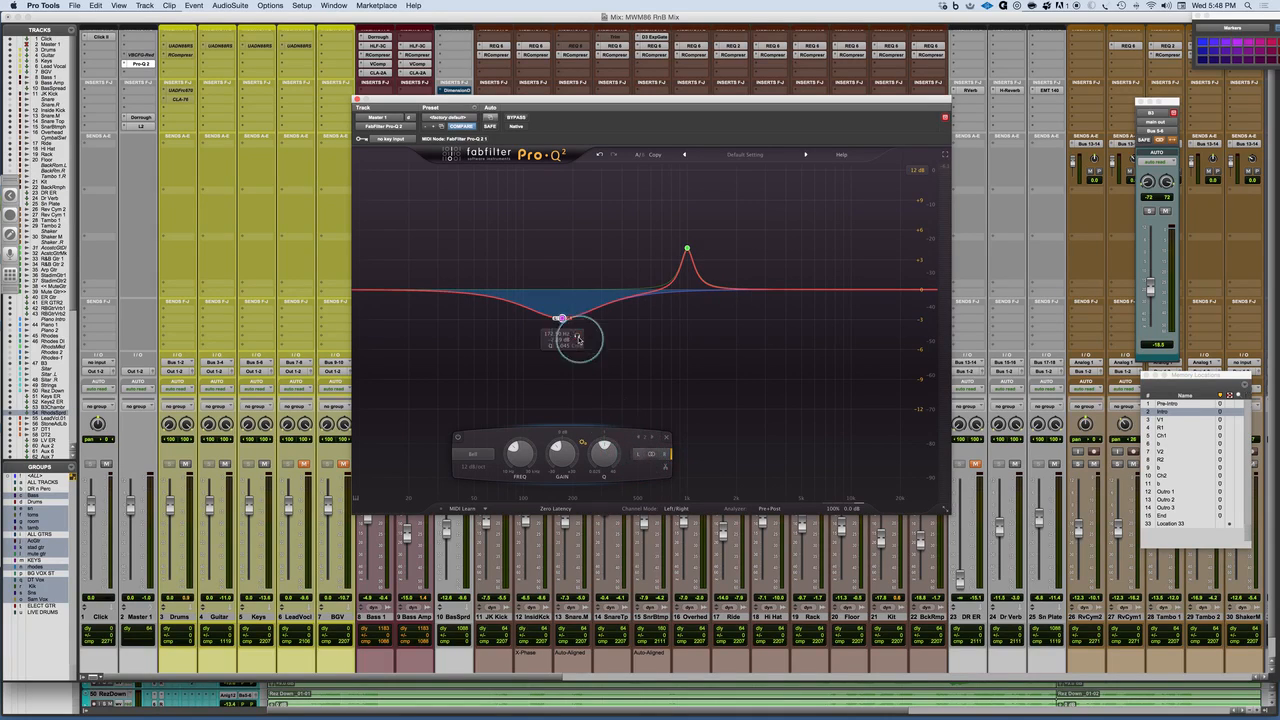
pyautogui.moveTo(559, 319)
pyautogui.mouseDown()
pyautogui.moveTo(543, 316)
pyautogui.moveTo(561, 320)
pyautogui.mouseUp()
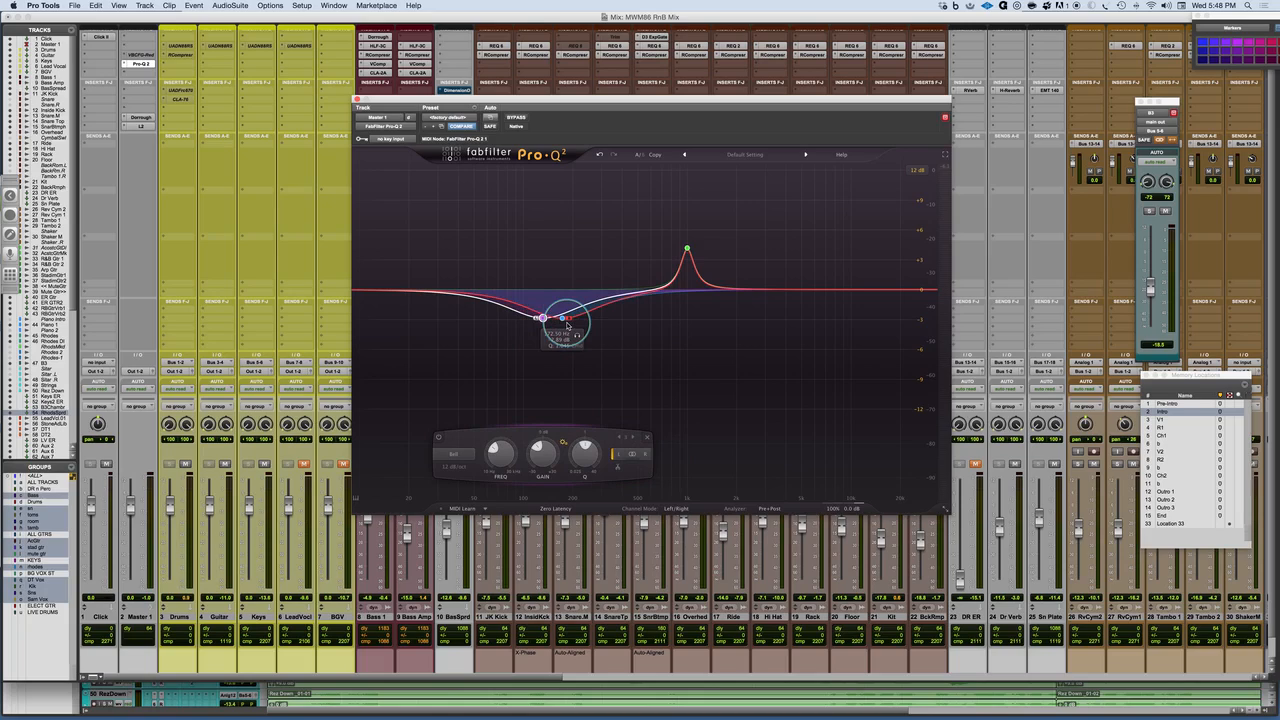
# - Undo the band split, the channel assignments and the second bell, keeping only the boost near 1 kHz
pyautogui.click(600, 155)
pyautogui.click(600, 155)
pyautogui.click(600, 155)
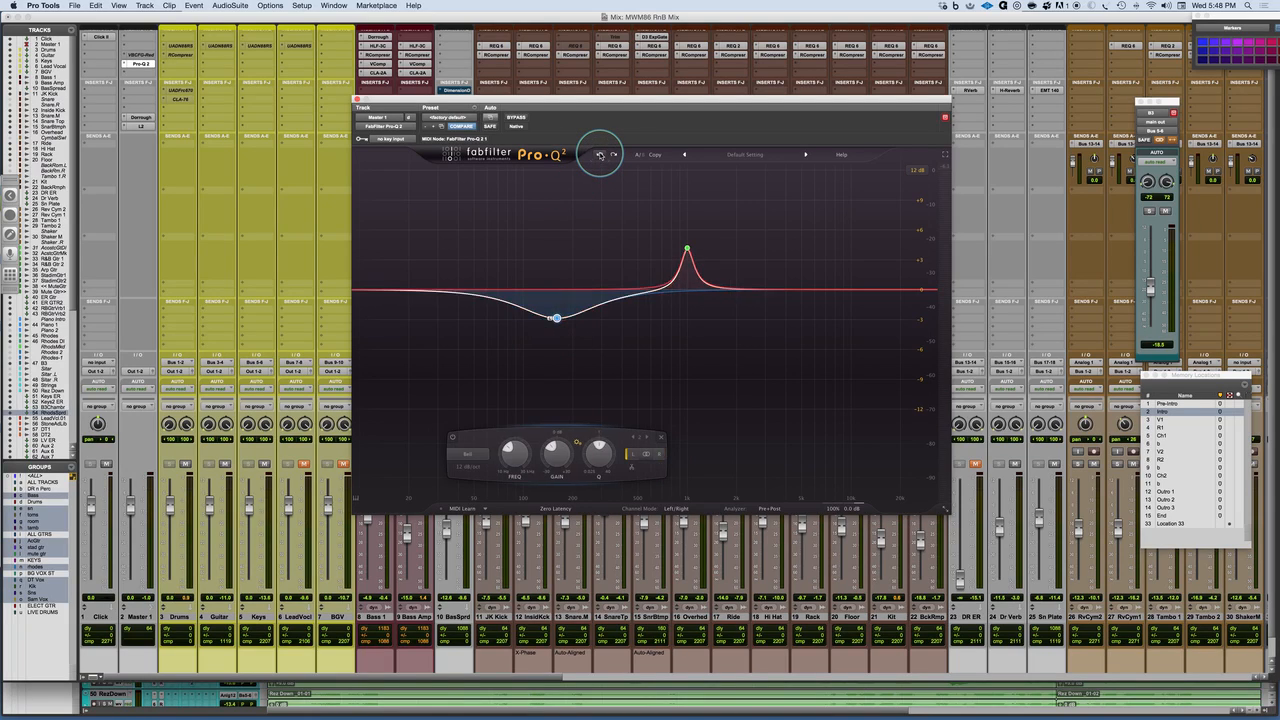
pyautogui.click(600, 155)
pyautogui.click(600, 155)
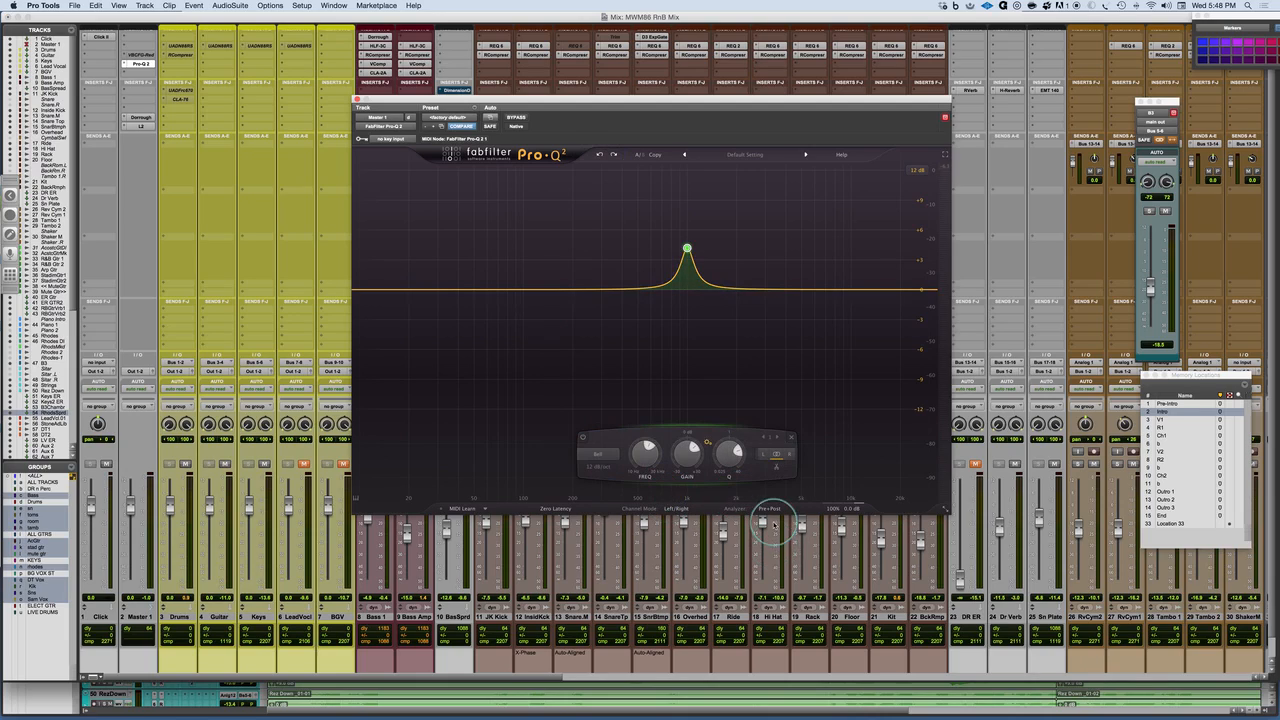
# - Set the processing mode to Natural Phase and lower the bell's boost to about 1.5 dB near 1.3 kHz
pyautogui.click(672, 509)
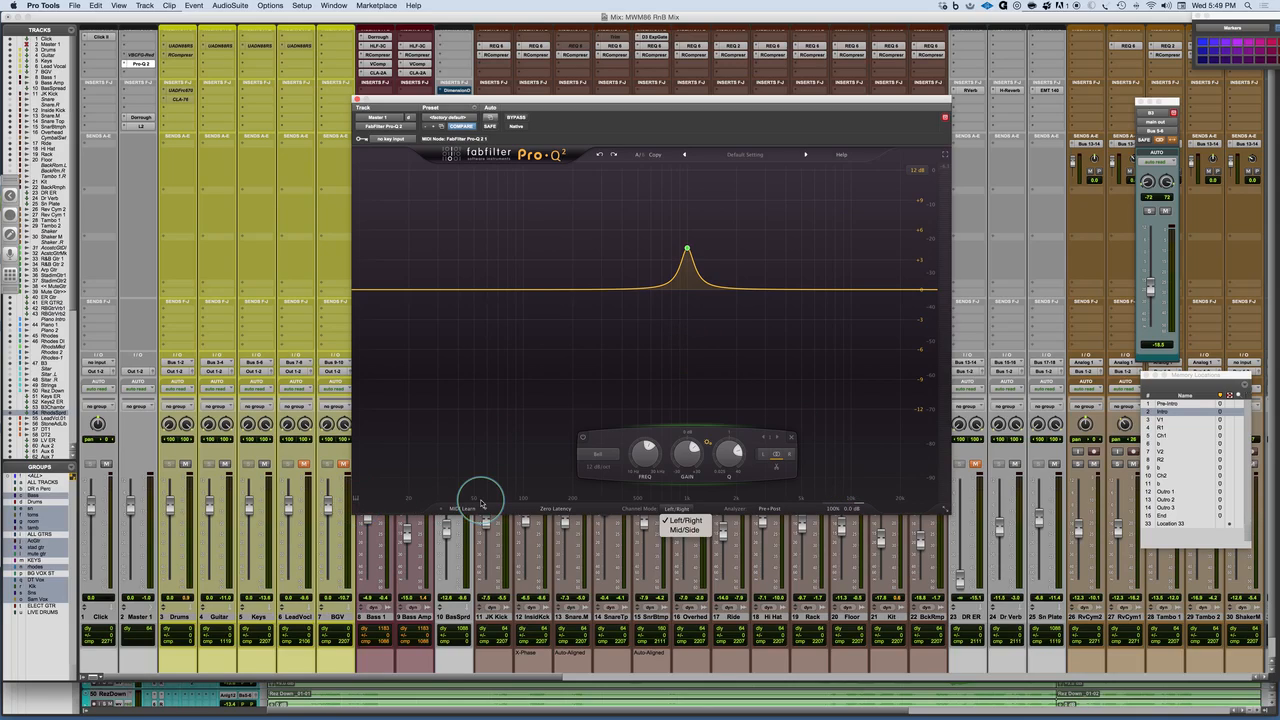
pyautogui.click(560, 512)
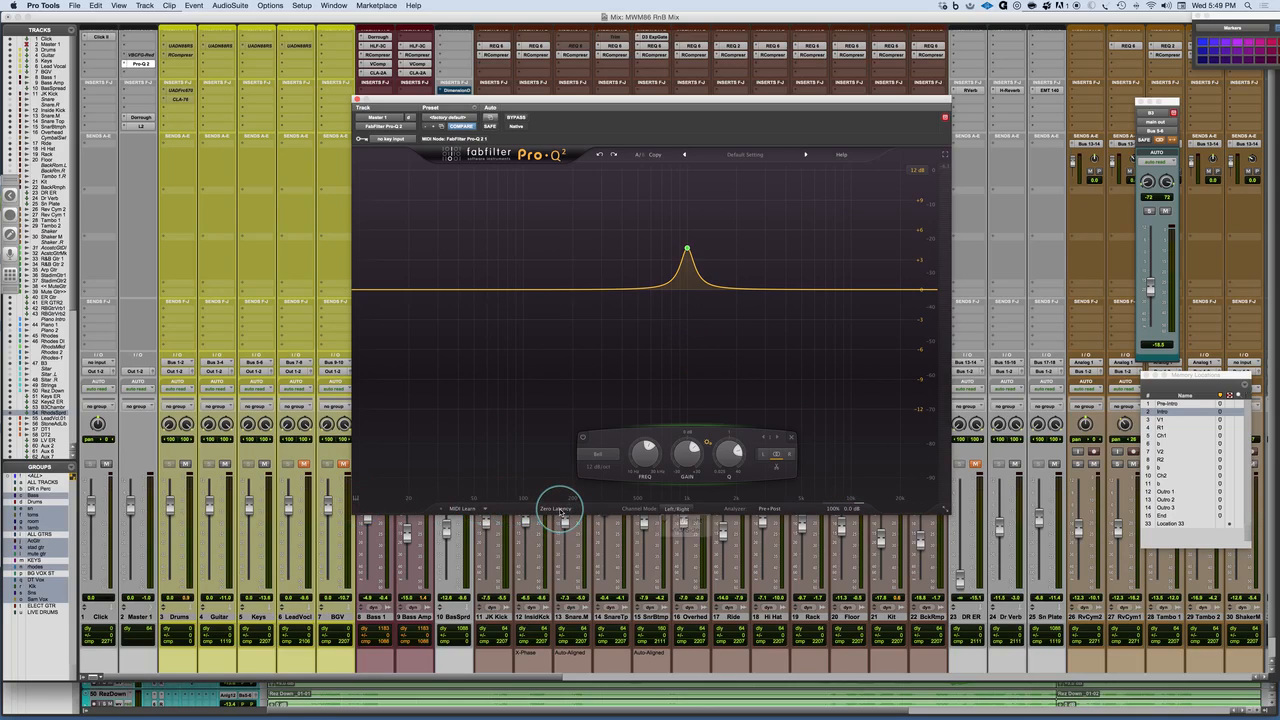
pyautogui.click(561, 510)
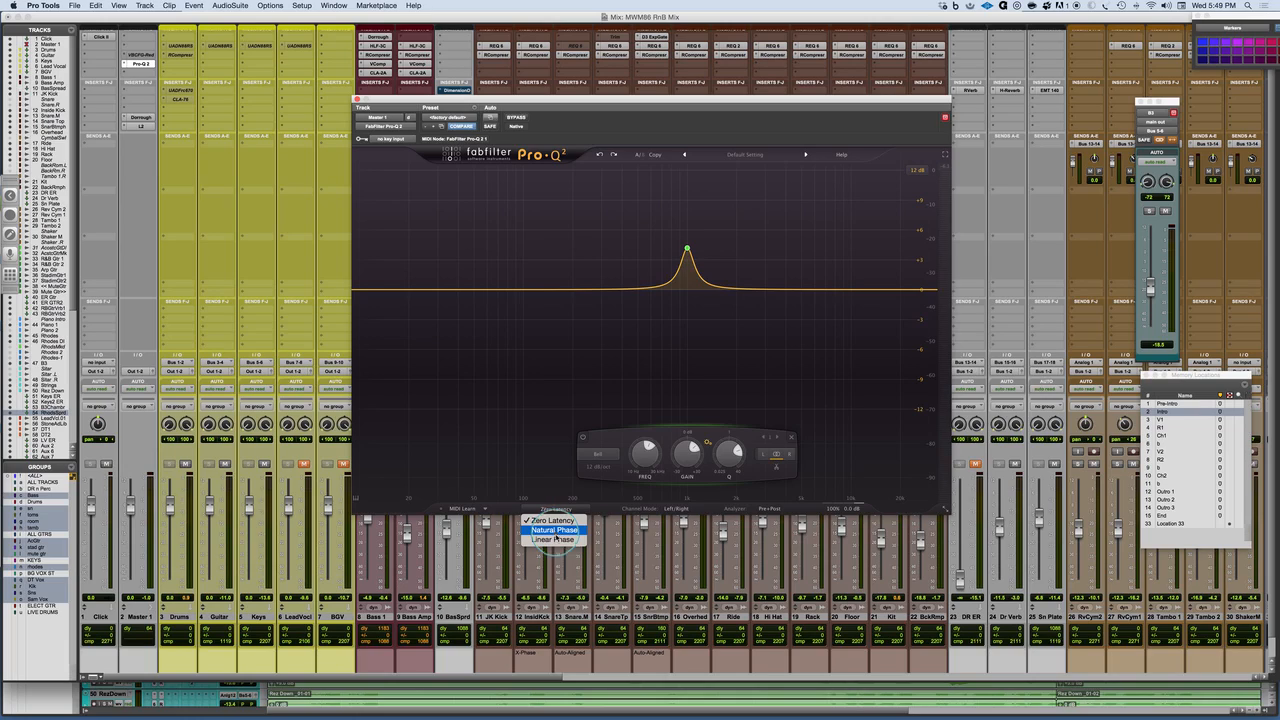
pyautogui.click(557, 531)
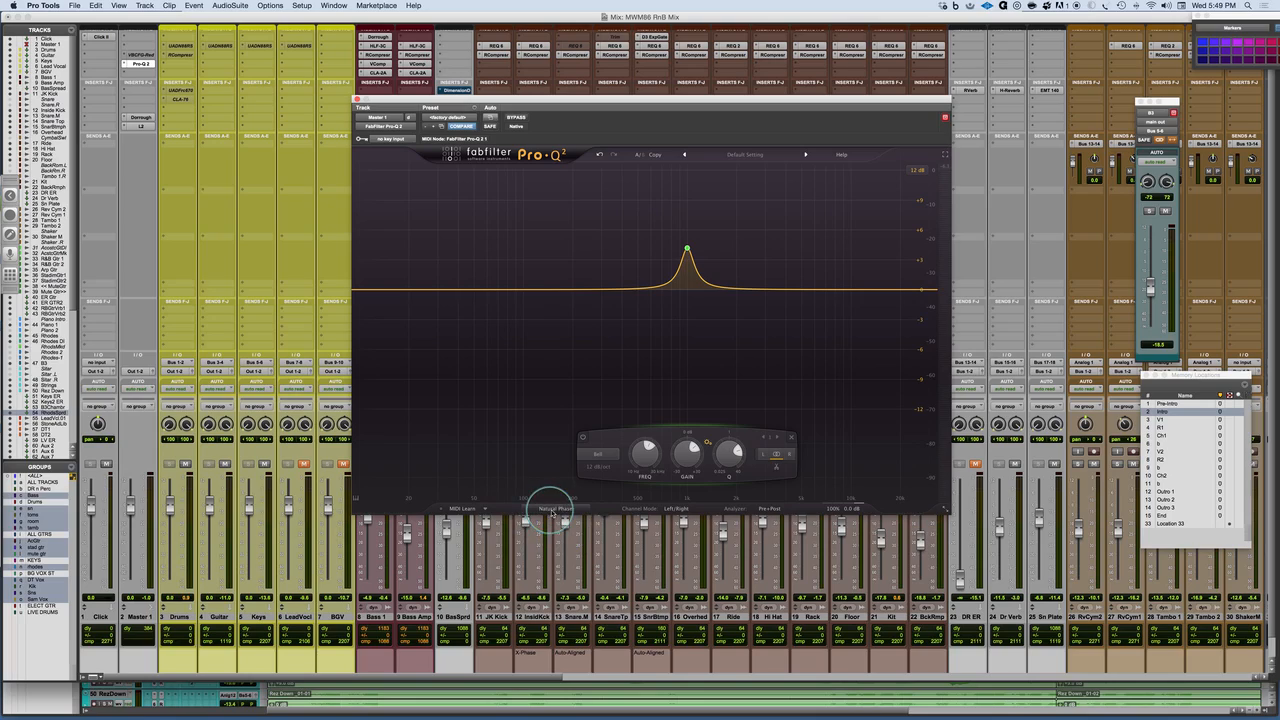
pyautogui.moveTo(687, 249); pyautogui.dragTo(704, 276)
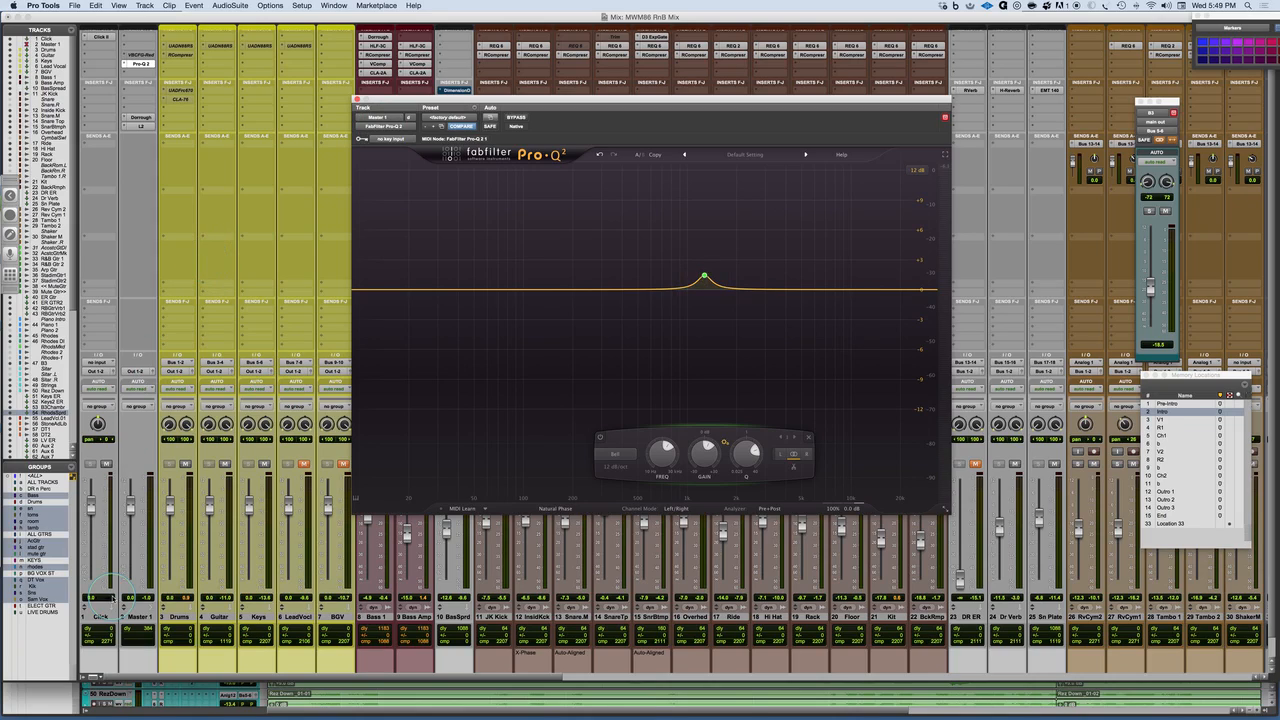
# - Try the Linear Phase processing mode with its resolution setting, then return to Natural Phase
pyautogui.click(556, 509)
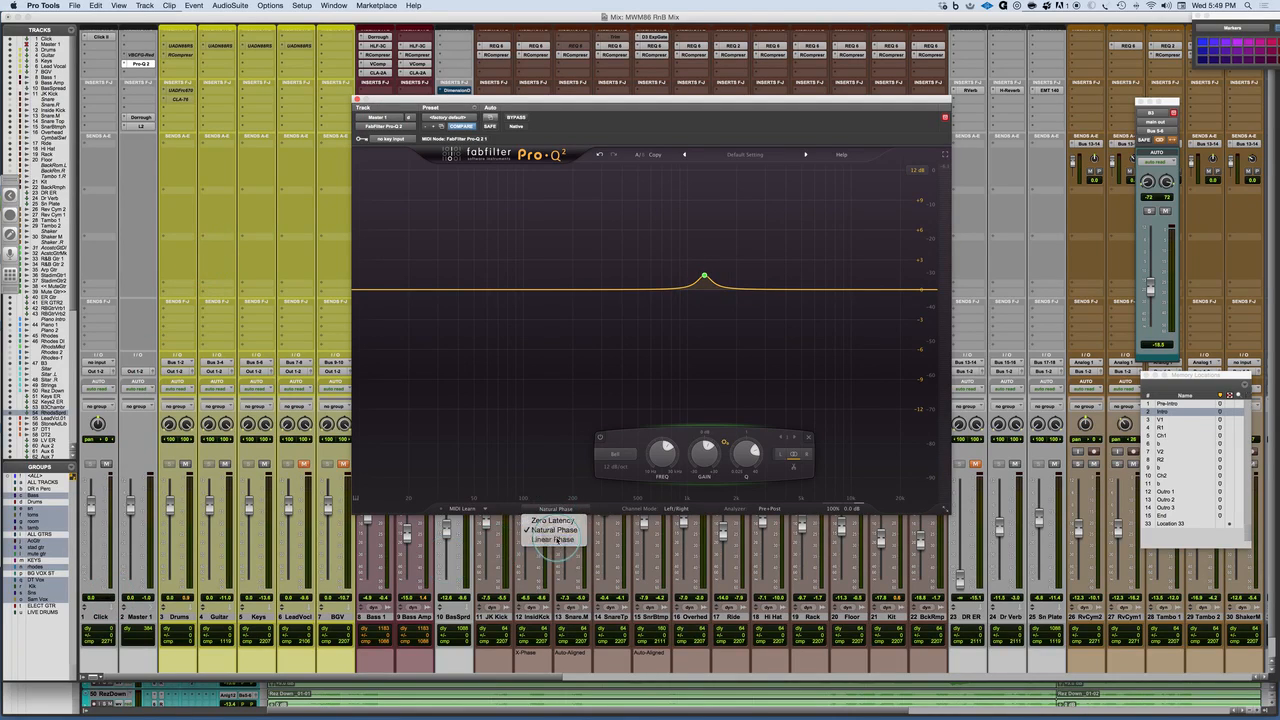
pyautogui.click(557, 539)
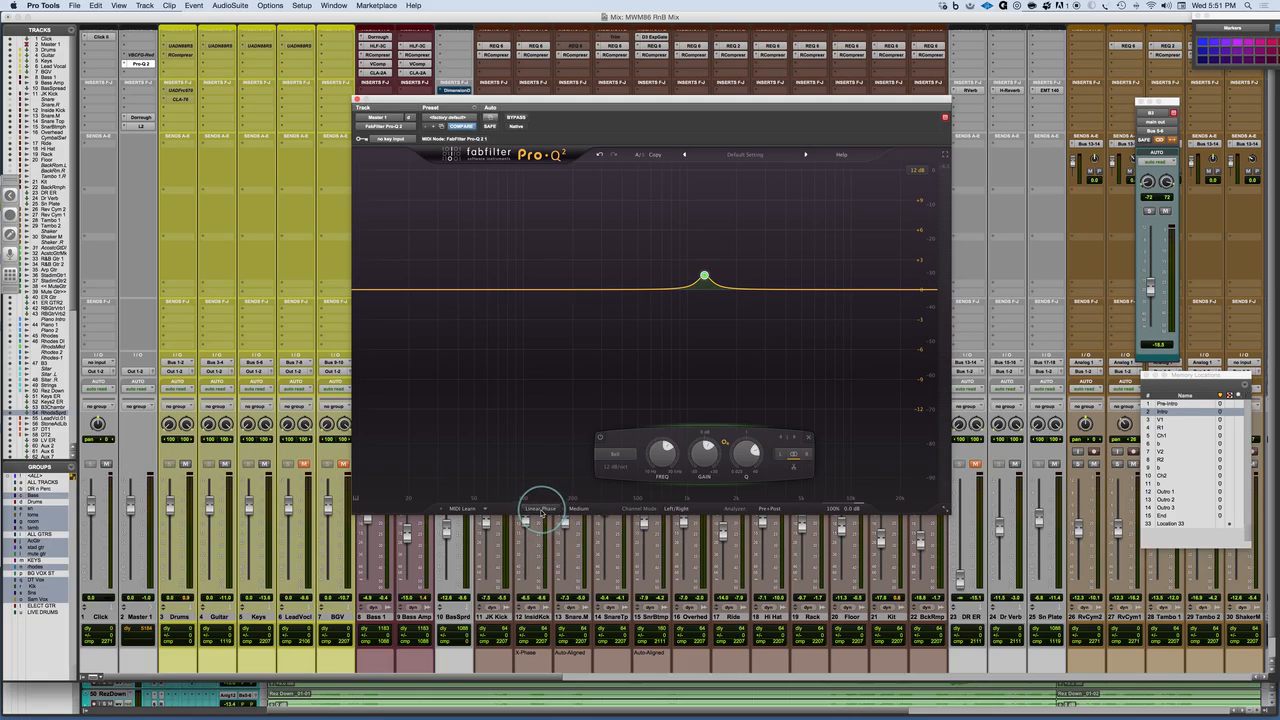
pyautogui.moveTo(540, 510)
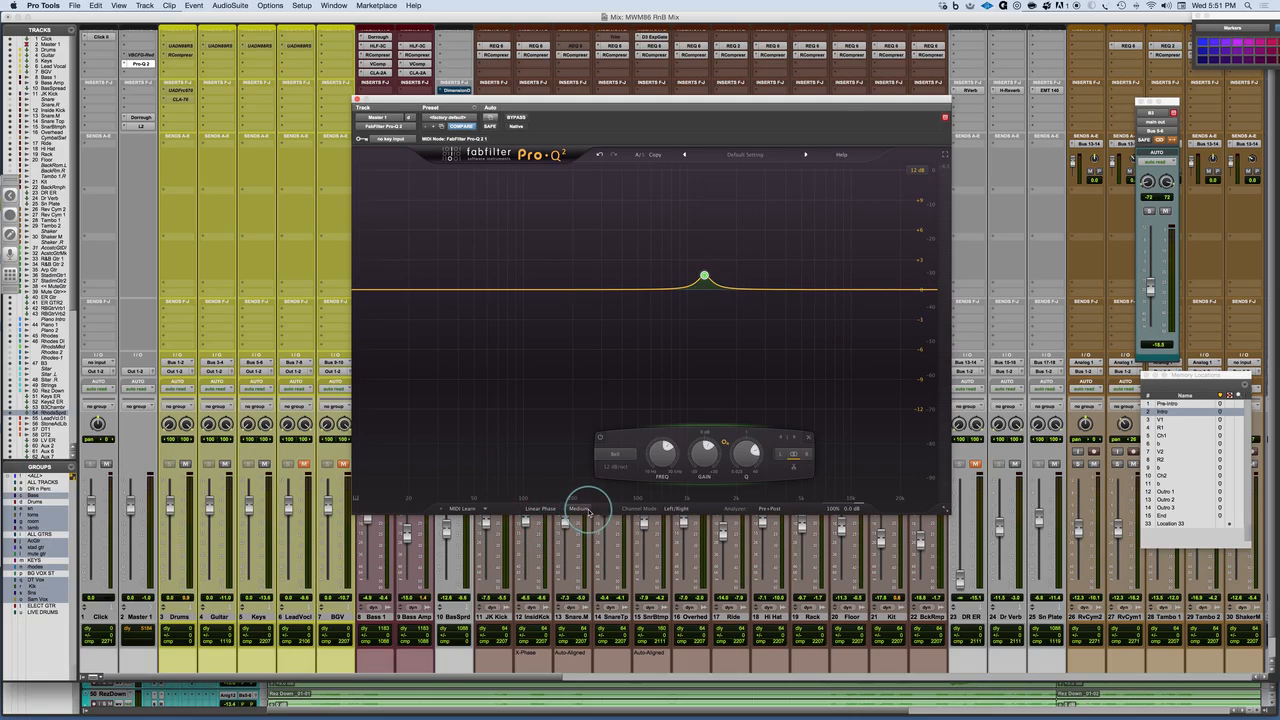
pyautogui.click(580, 511)
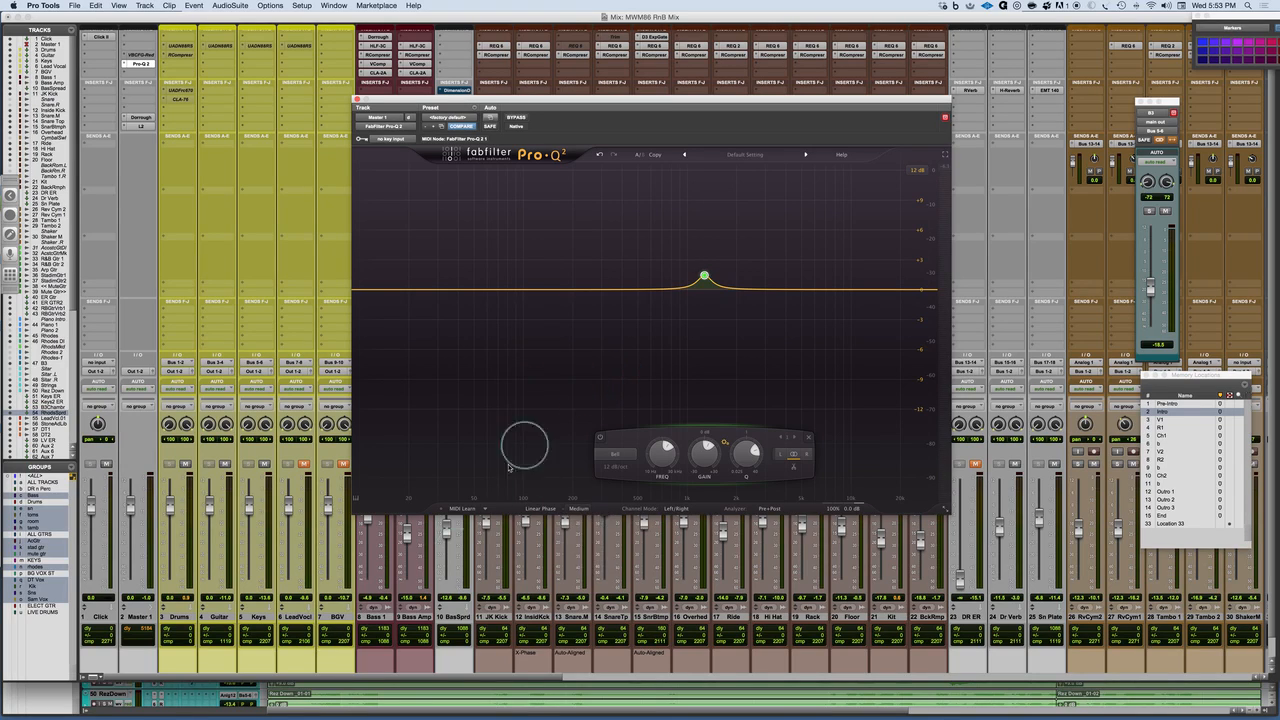
pyautogui.click(541, 508)
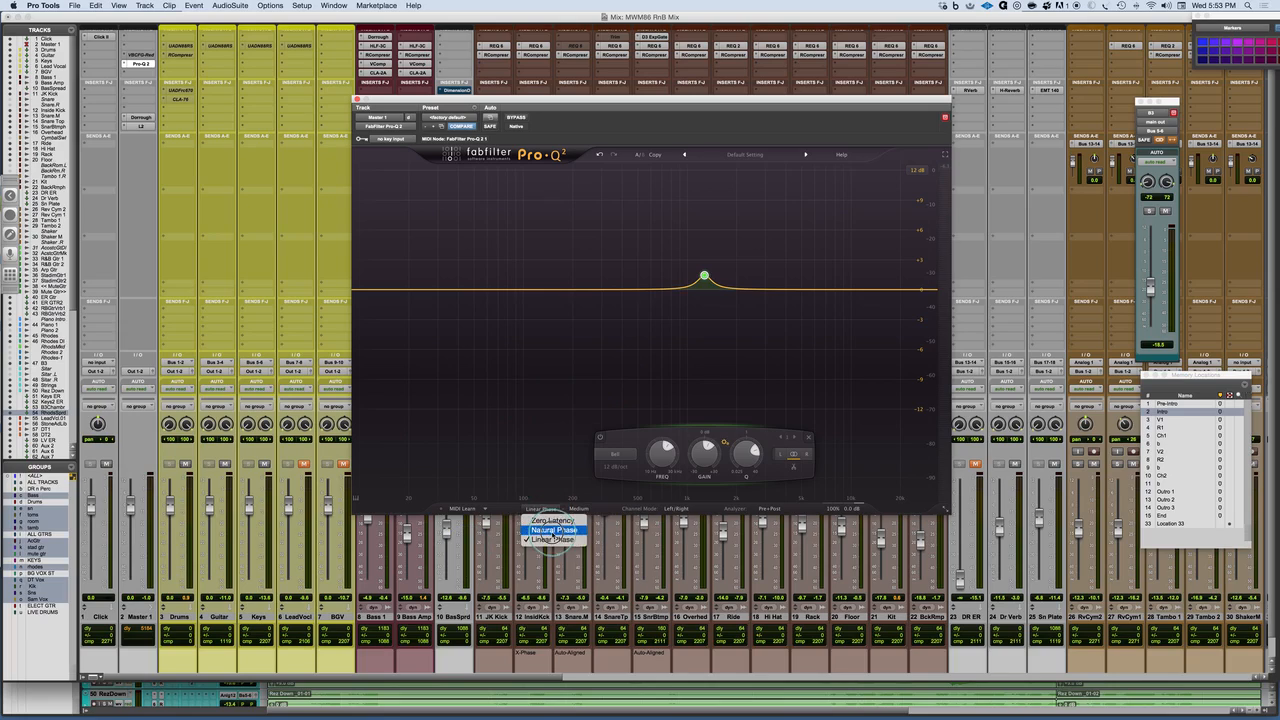
pyautogui.click(552, 530)
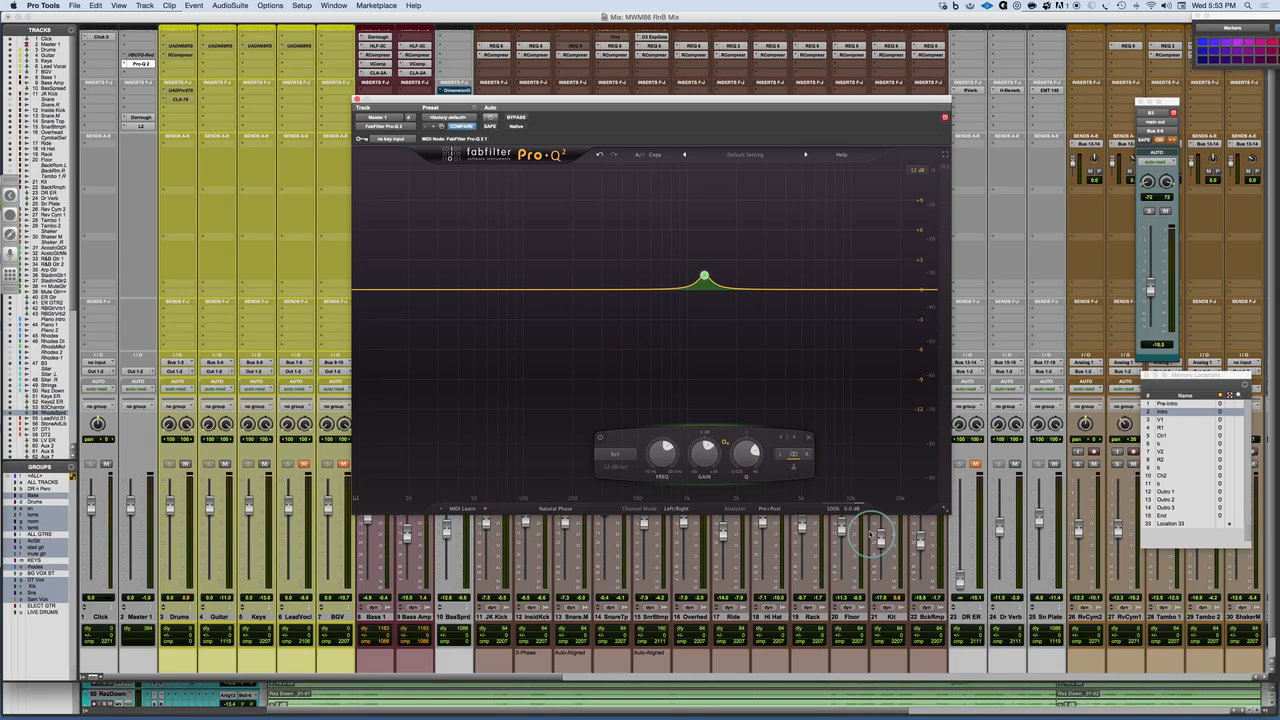
# - Examine the analyzer's pre and post options and its range, resolution, speed and tilt settings
pyautogui.click(769, 508)
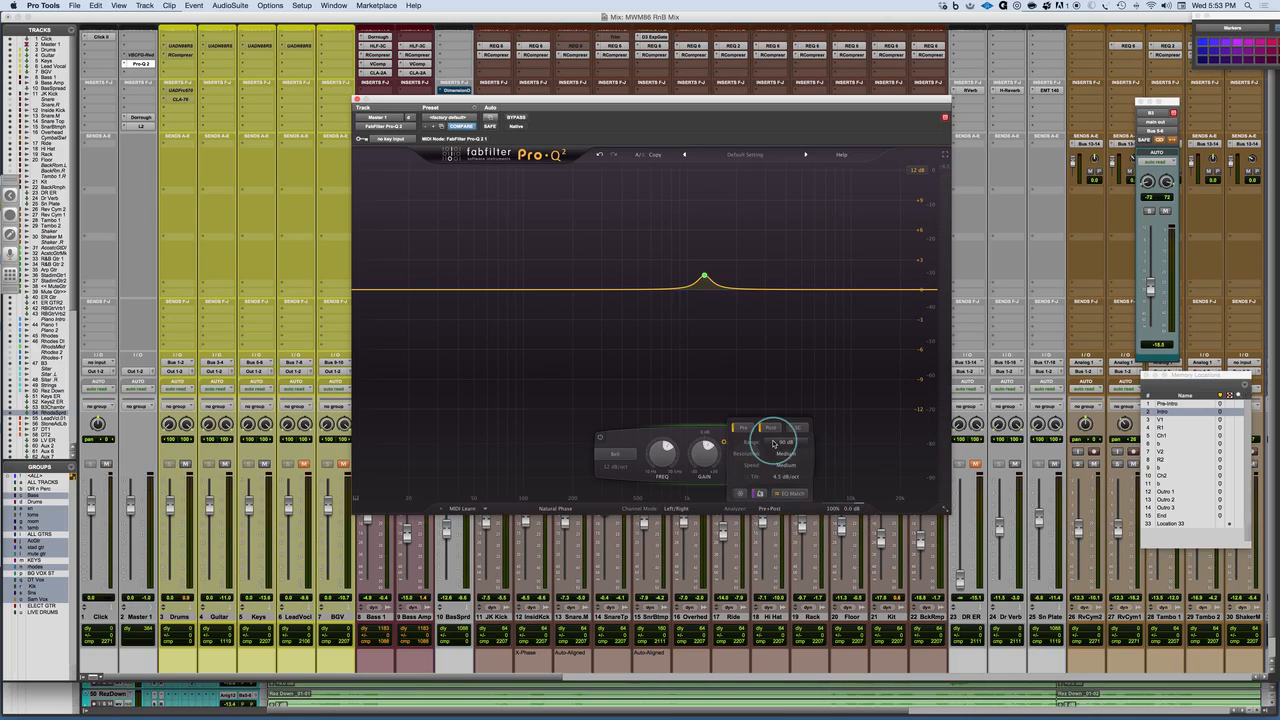
pyautogui.moveTo(764, 512)
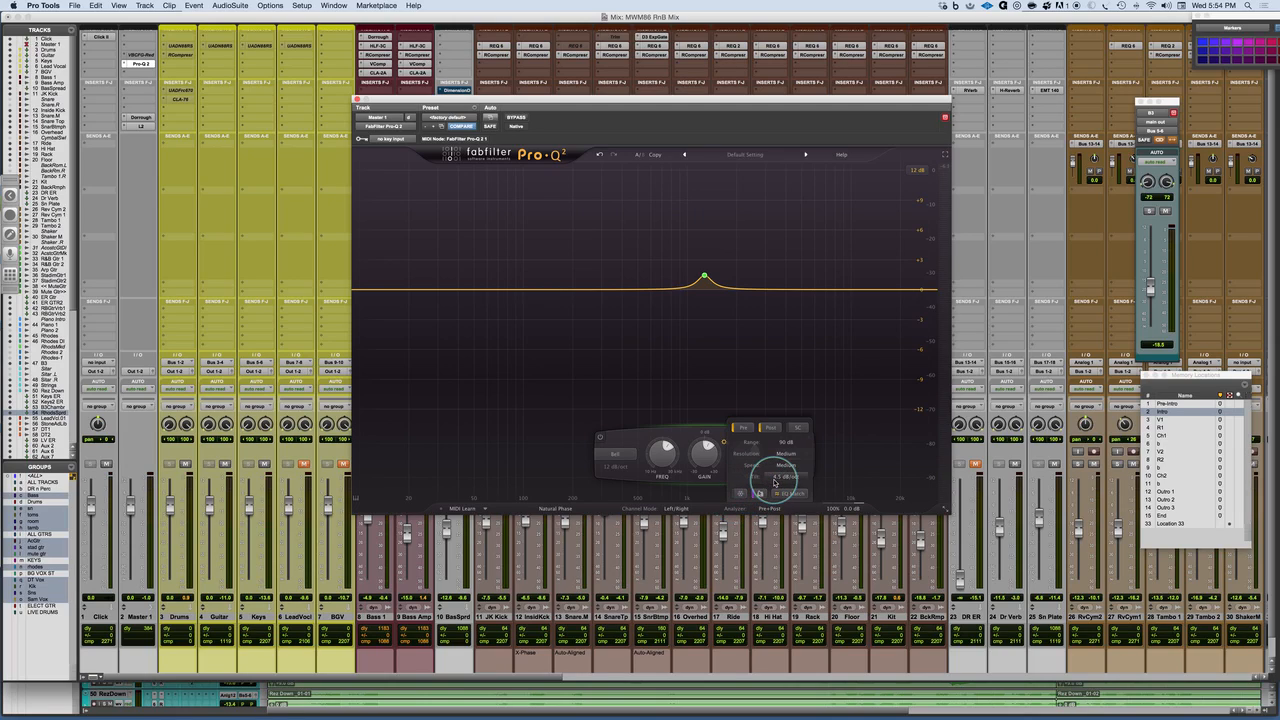
pyautogui.moveTo(774, 483)
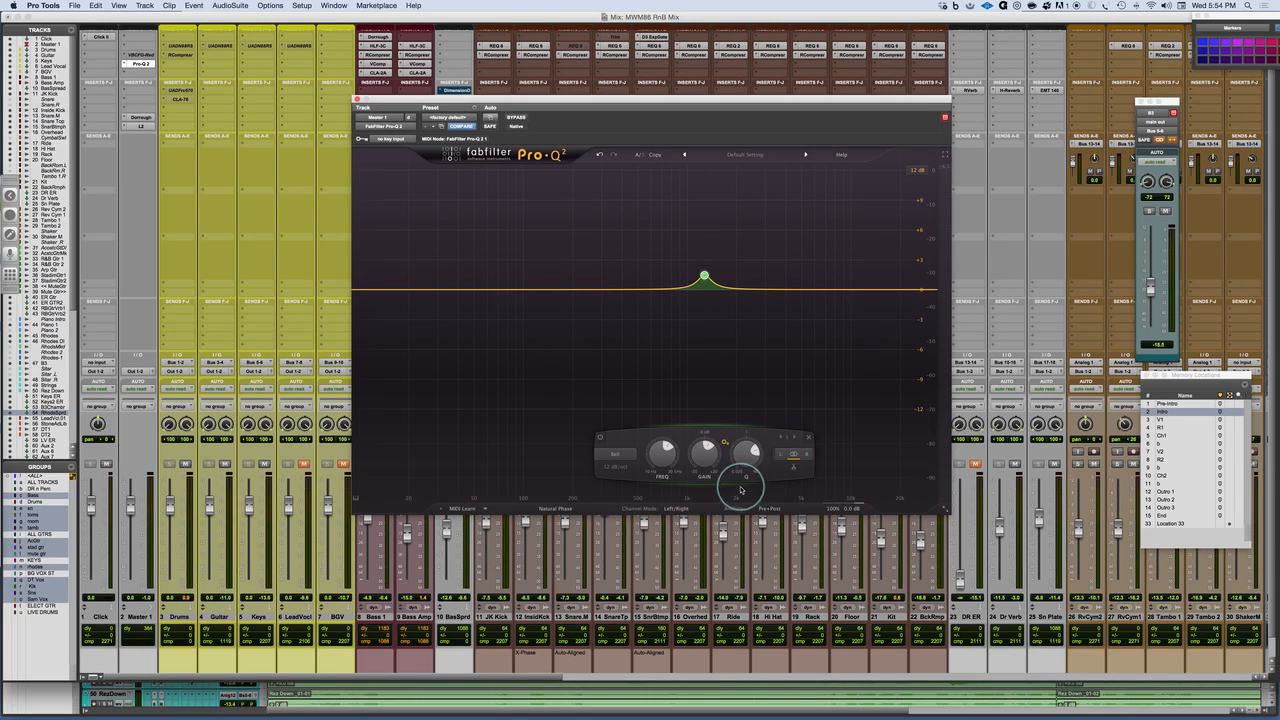
pyautogui.click(762, 508)
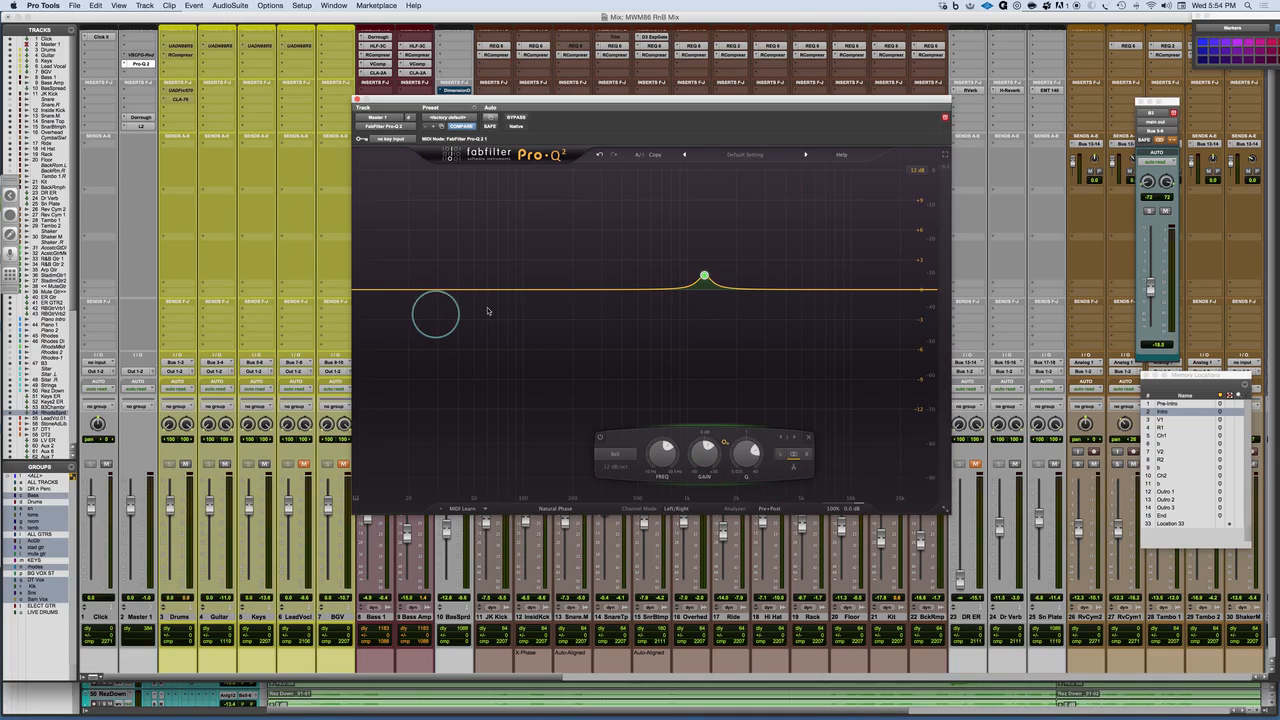
# - Flatten the bell near 1.3 kHz and delete the band
pyautogui.moveTo(705, 276); pyautogui.dragTo(705, 289)
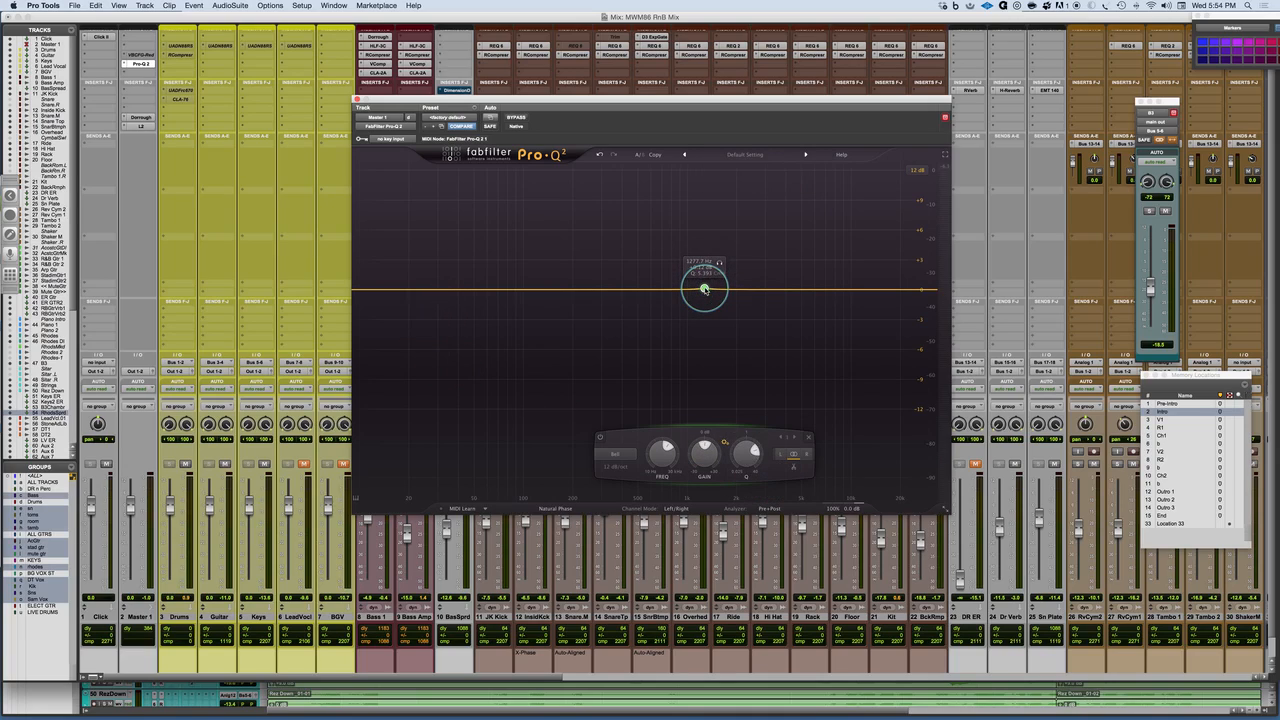
pyautogui.click(806, 437)
# - Play the mix and use Spectrum Grab to pull the peak near 680 Hz into a narrow cut of about 5.4 dB
pyautogui.moveTo(764, 508)
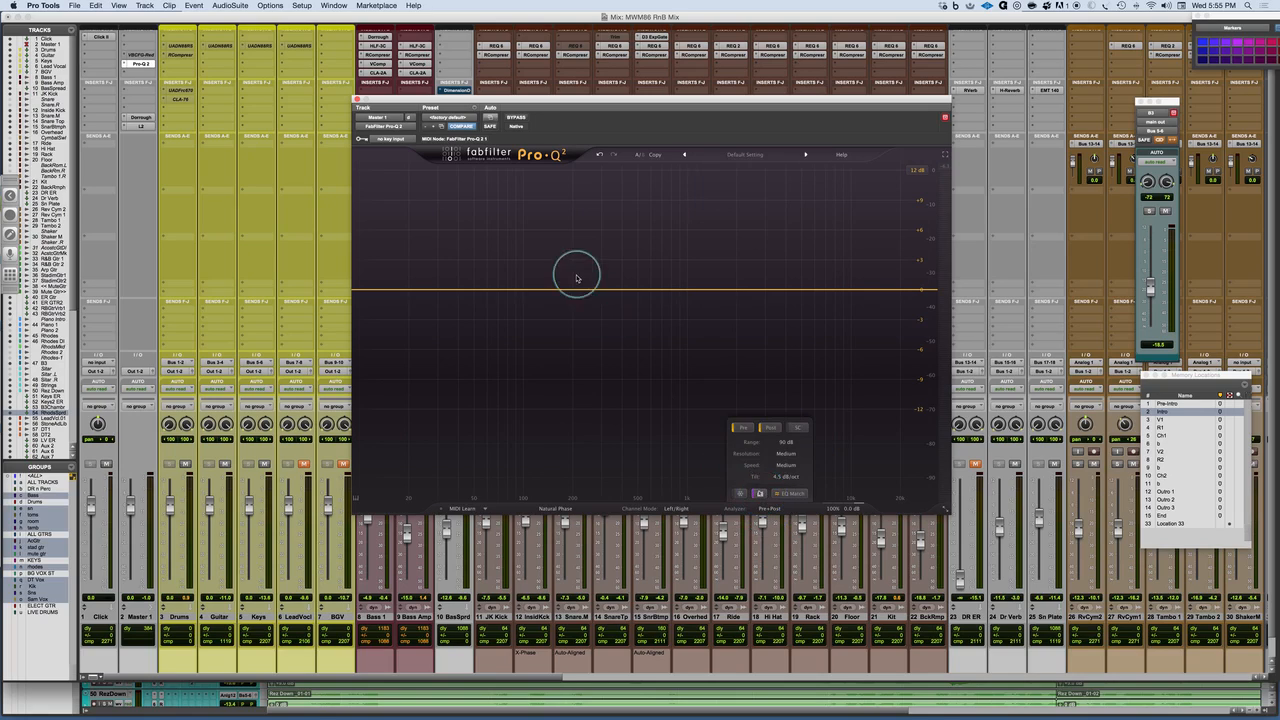
pyautogui.press('space')
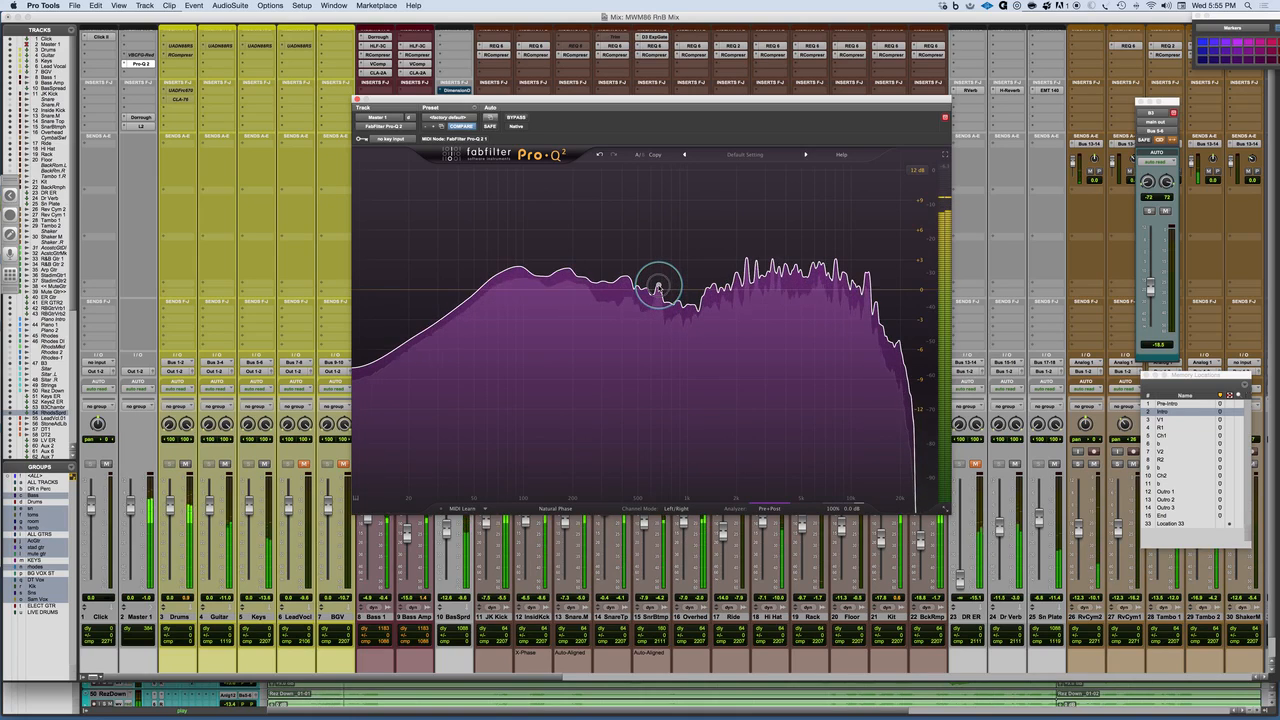
pyautogui.moveTo(659, 286)
pyautogui.mouseDown()
pyautogui.moveTo(651, 366)
pyautogui.moveTo(654, 300)
pyautogui.moveTo(673, 310)
pyautogui.moveTo(660, 306)
pyautogui.mouseUp()
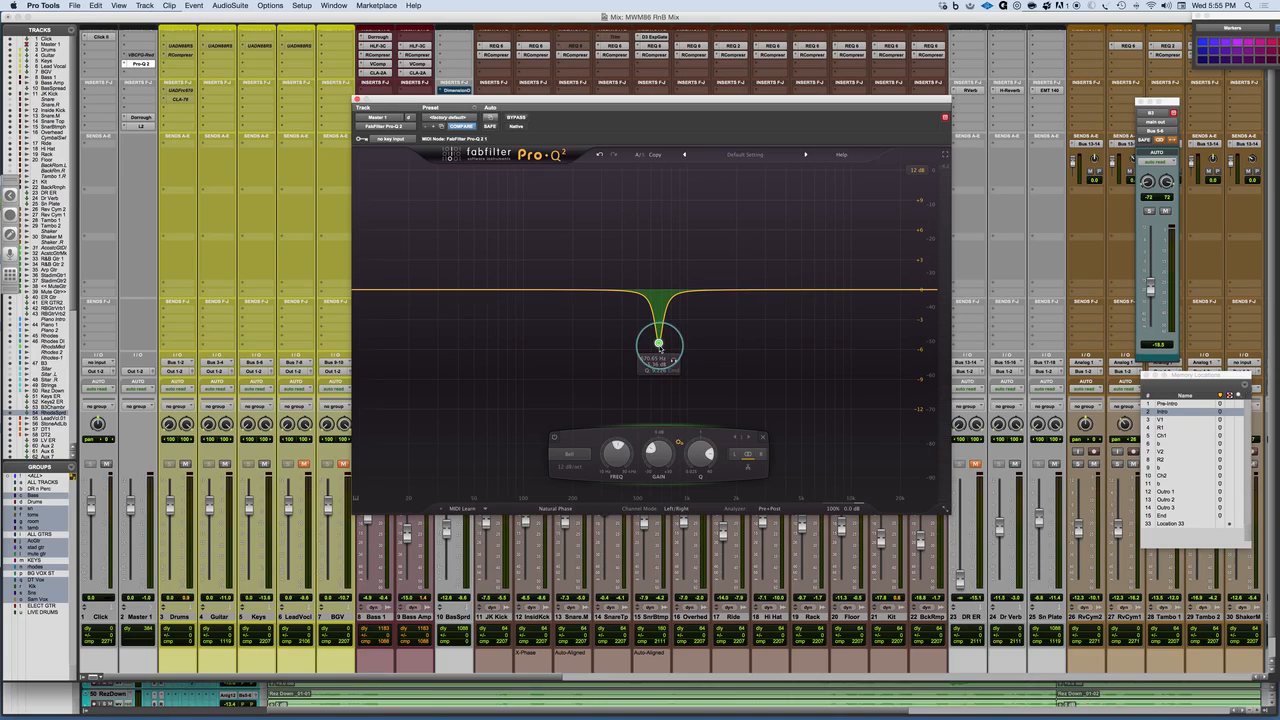
# - Try shifting the cut to about 695 Hz and about 716 Hz with a narrower Q, undoing each change
pyautogui.moveTo(658, 344); pyautogui.dragTo(660, 343)
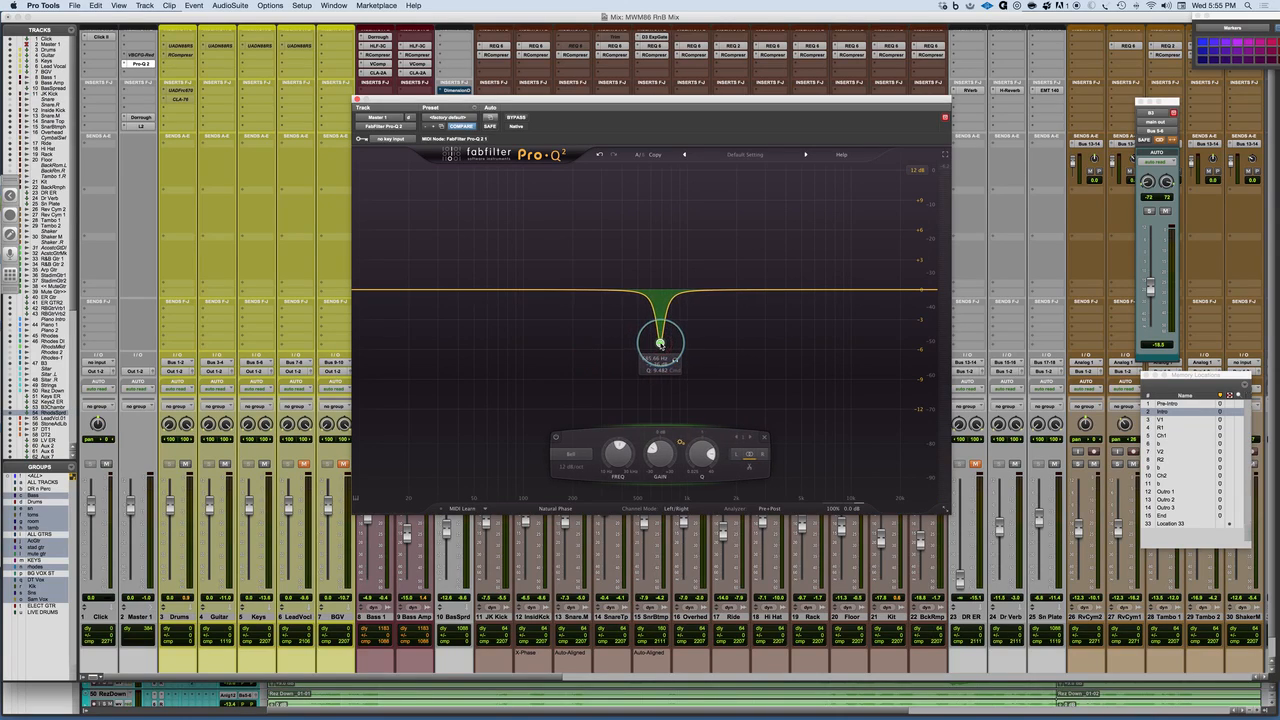
pyautogui.click(599, 155)
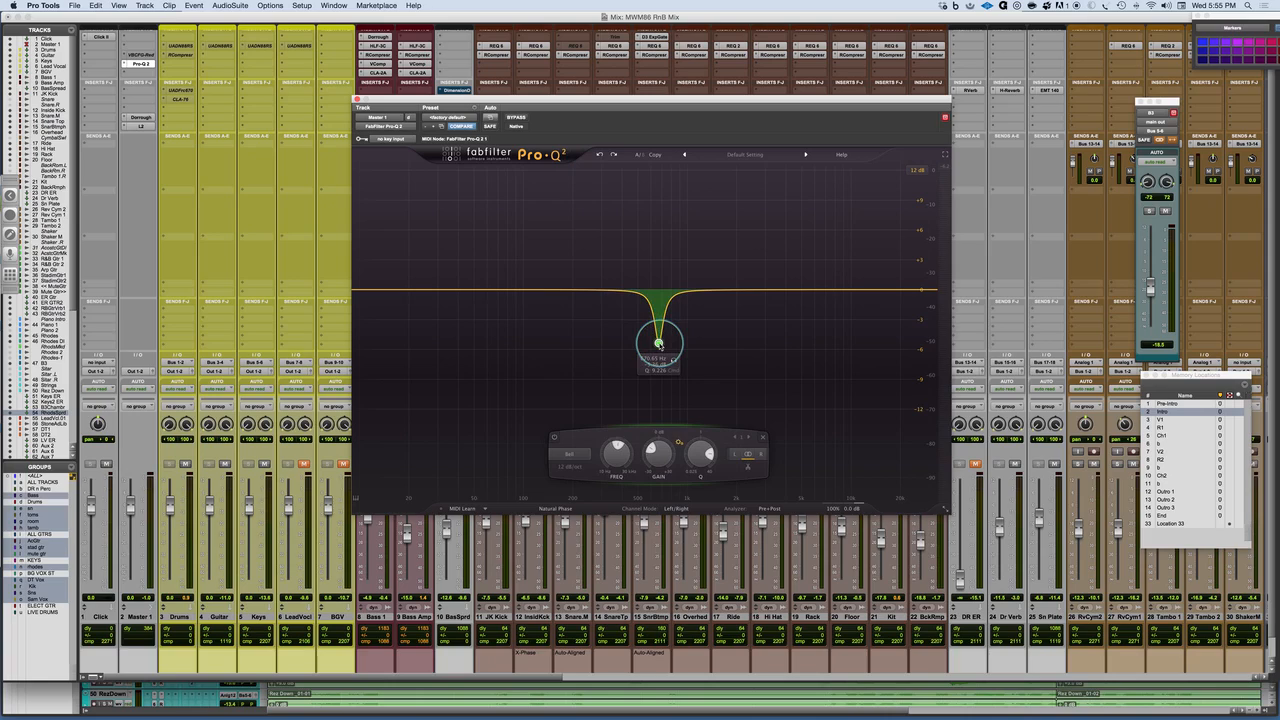
pyautogui.moveTo(658, 344)
pyautogui.mouseDown()
pyautogui.moveTo(641, 344)
pyautogui.moveTo(664, 343)
pyautogui.mouseUp()
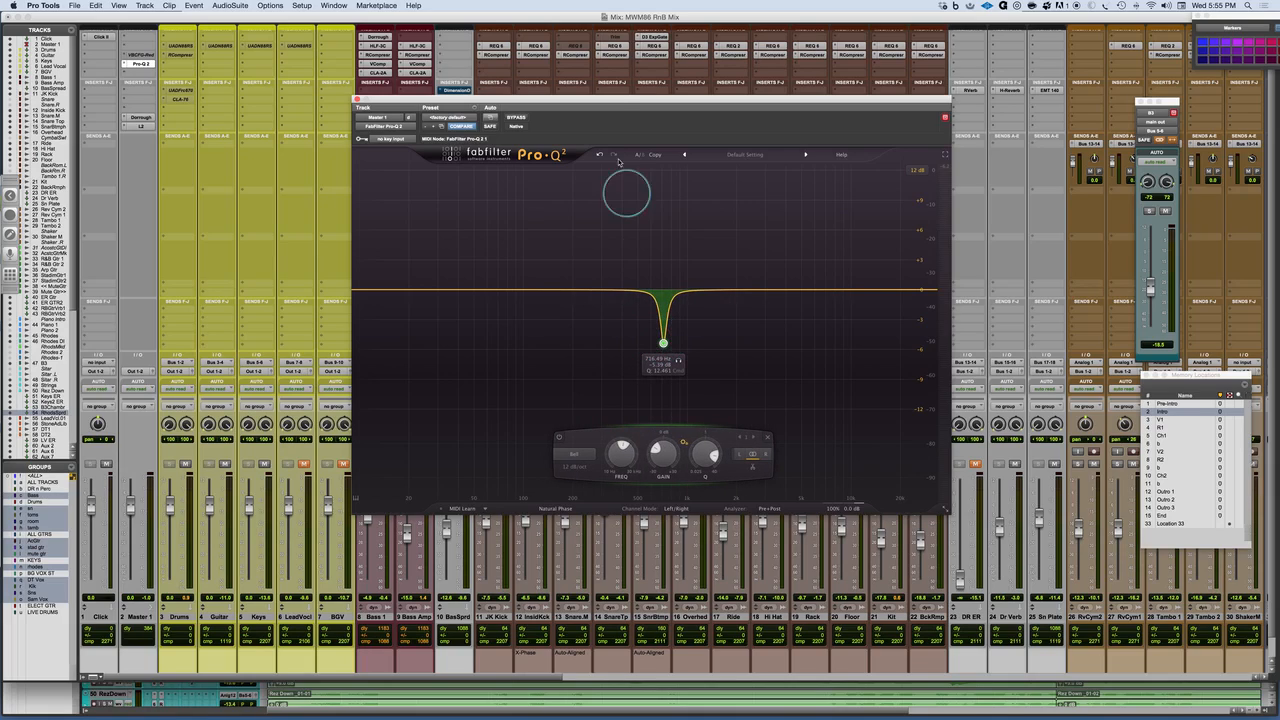
pyautogui.click(597, 156)
# - Widen the band near 690 Hz to a Q of about 1.3 and turn it into a boost of about 4.2 dB
pyautogui.click(658, 343)
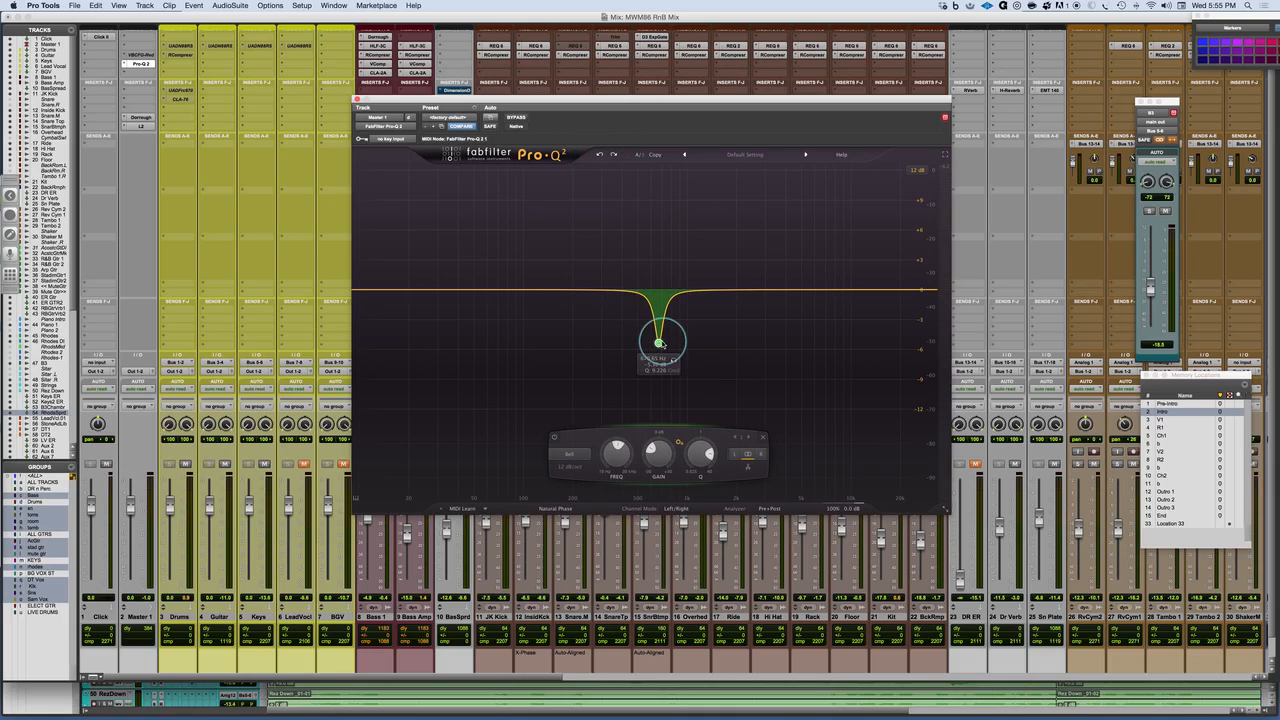
pyautogui.moveTo(658, 343); pyautogui.dragTo(660, 361)
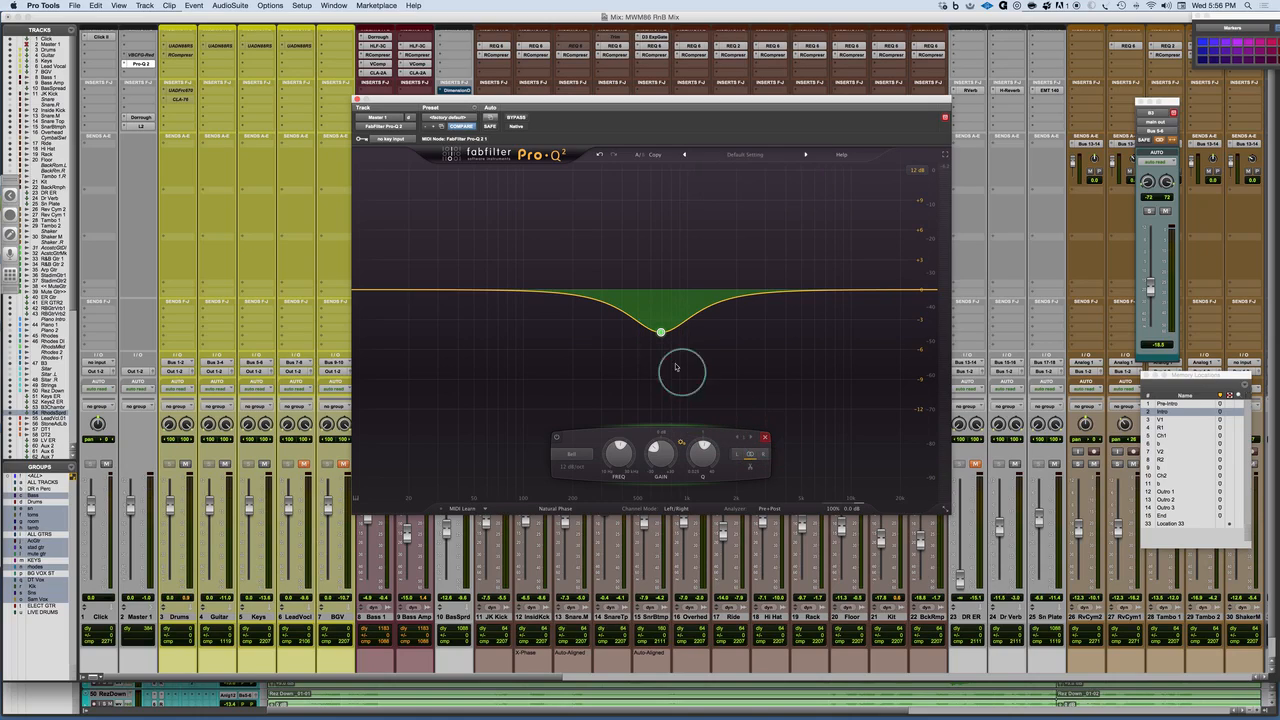
pyautogui.moveTo(661, 332); pyautogui.dragTo(660, 248)
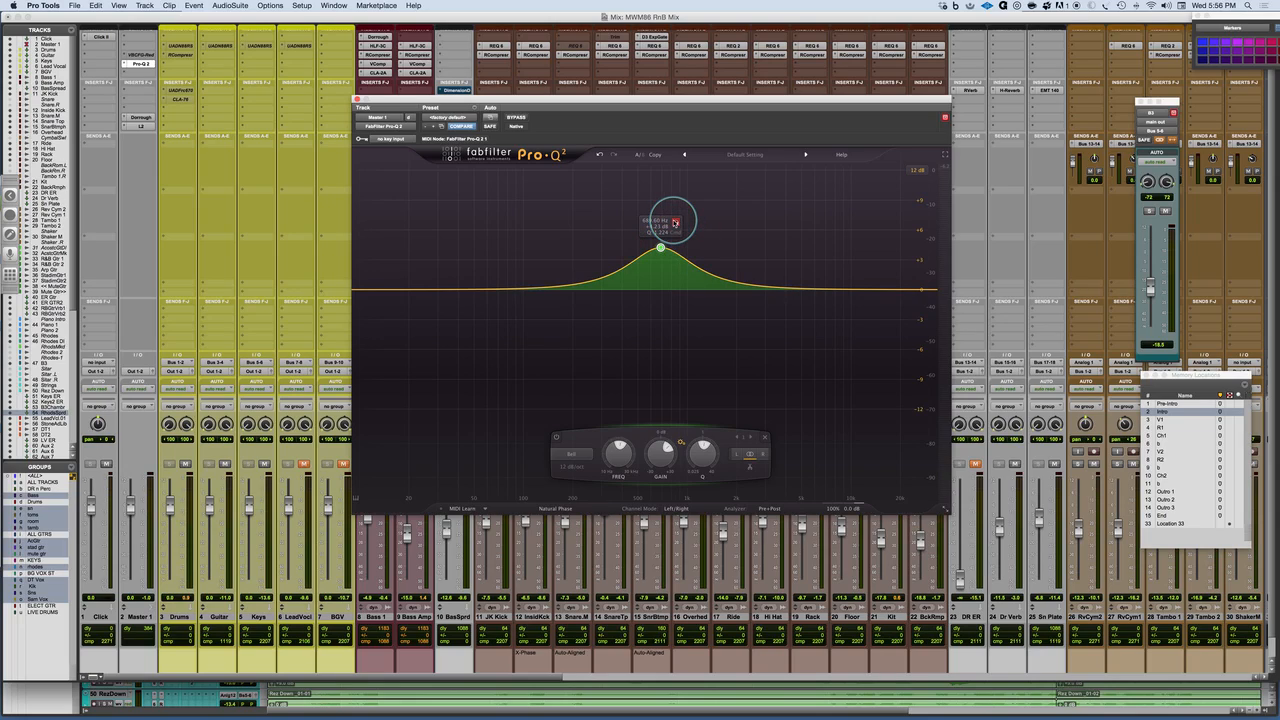
# - Play the mix and sweep the soloed band upward, then settle it at a boost of about 1.3 dB near 1.8 kHz
pyautogui.press('space')
pyautogui.moveTo(688, 223); pyautogui.dragTo(762, 228)
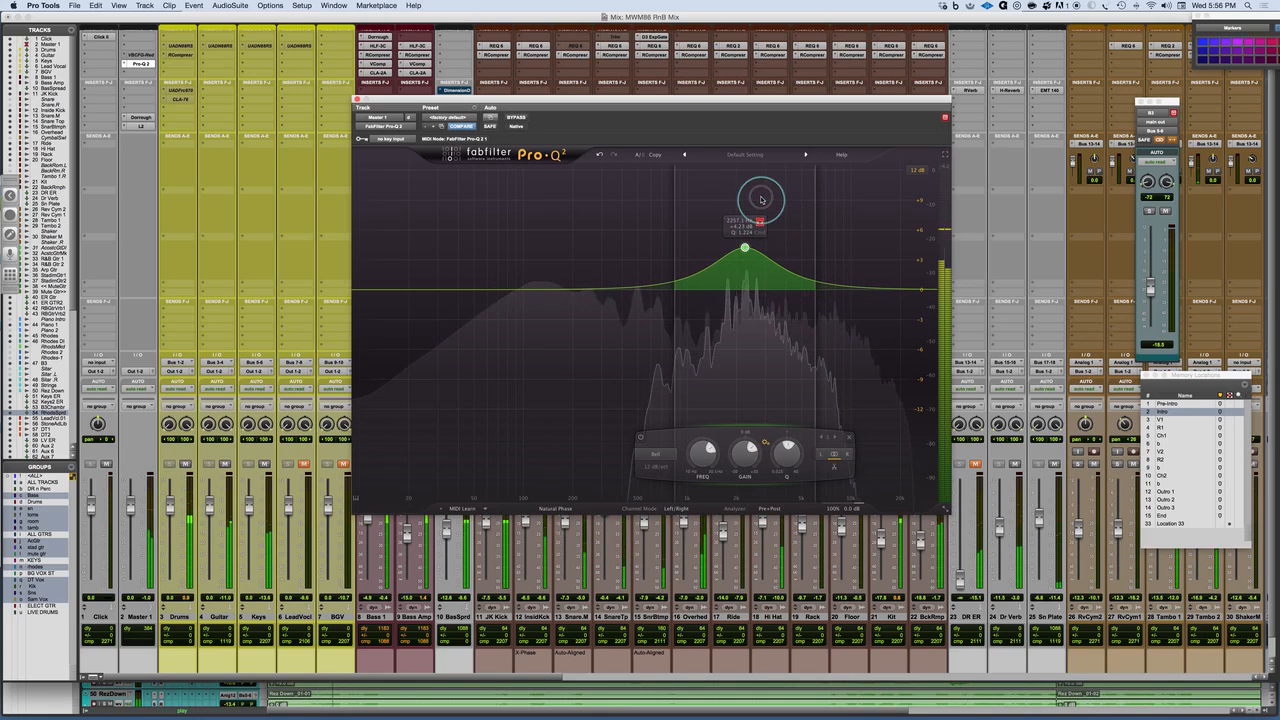
pyautogui.moveTo(766, 314); pyautogui.dragTo(728, 279)
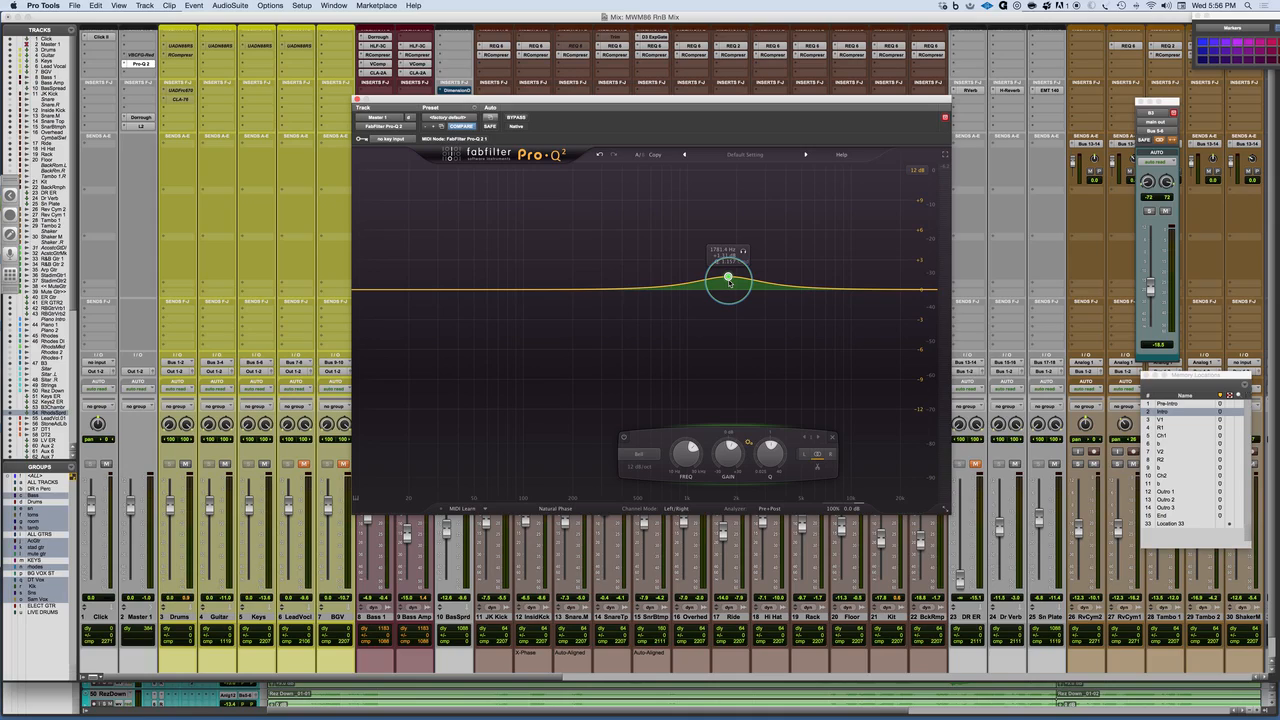
# - Add a bell cutting about 1 dB near 122 Hz and a low shelf boosting about 1.6 dB near 49 Hz
pyautogui.moveTo(855, 505)
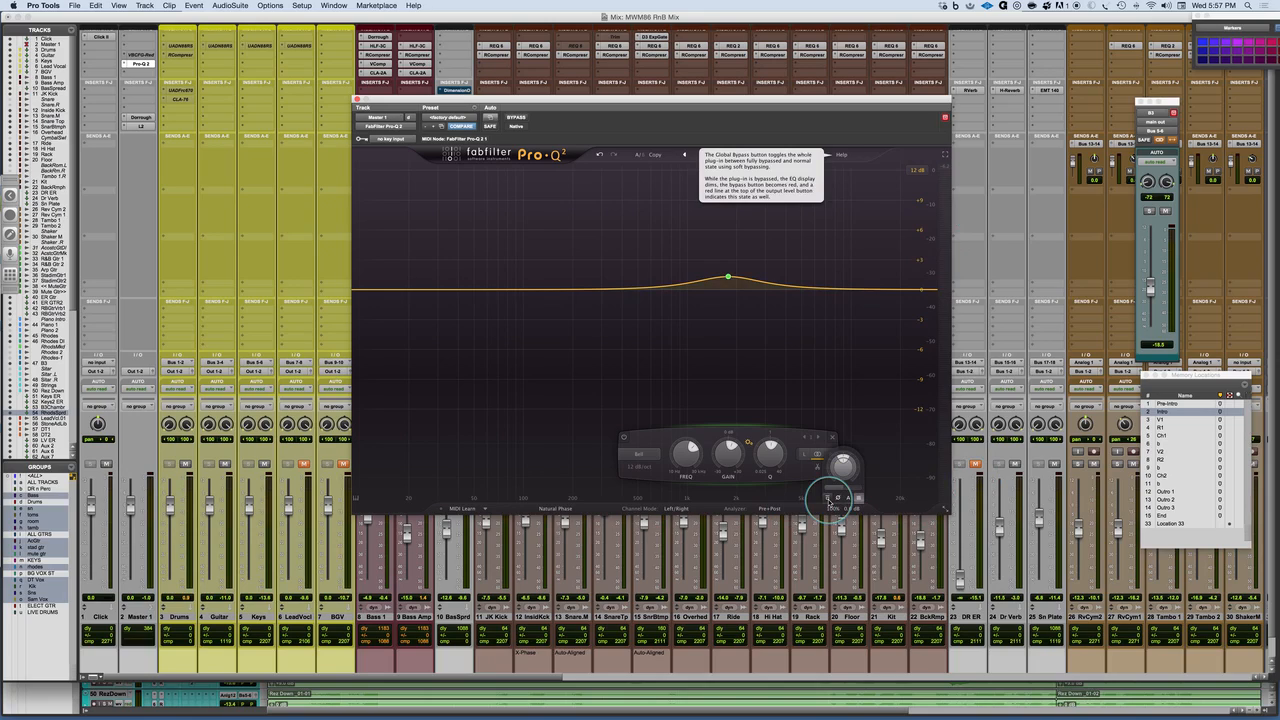
pyautogui.moveTo(535, 289); pyautogui.dragTo(538, 300)
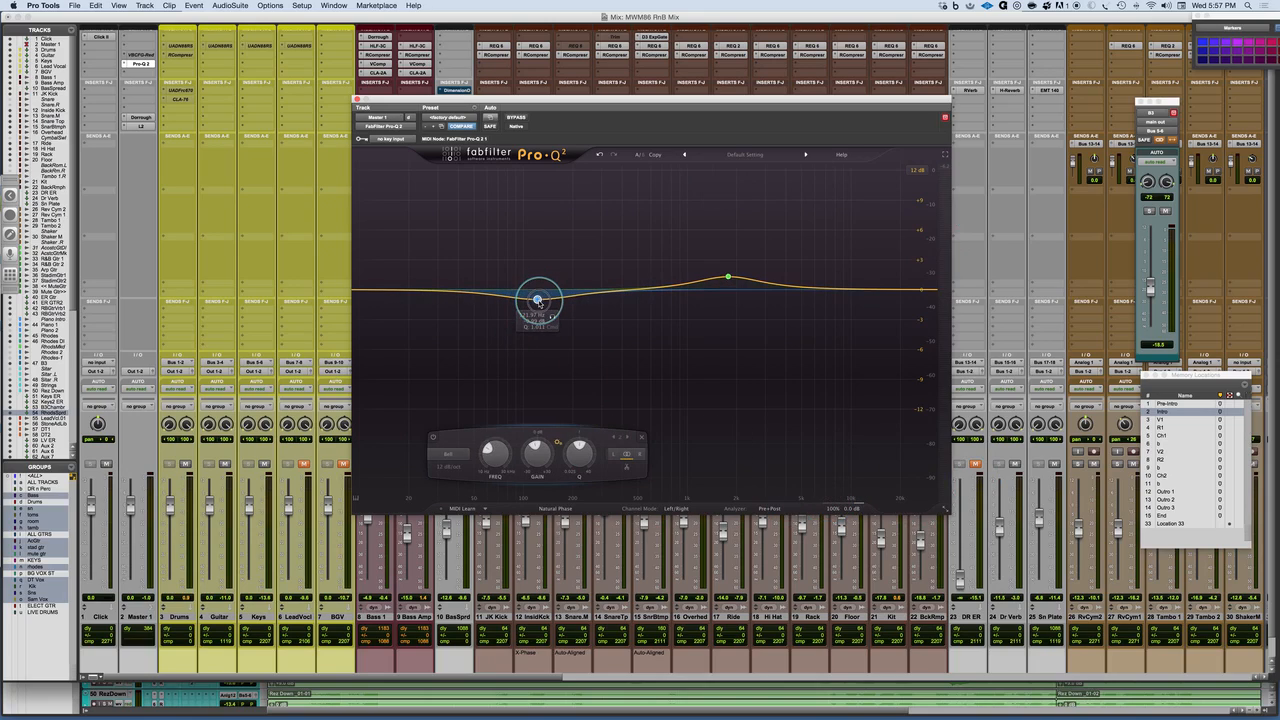
pyautogui.click(407, 294)
pyautogui.moveTo(400, 305); pyautogui.dragTo(467, 284)
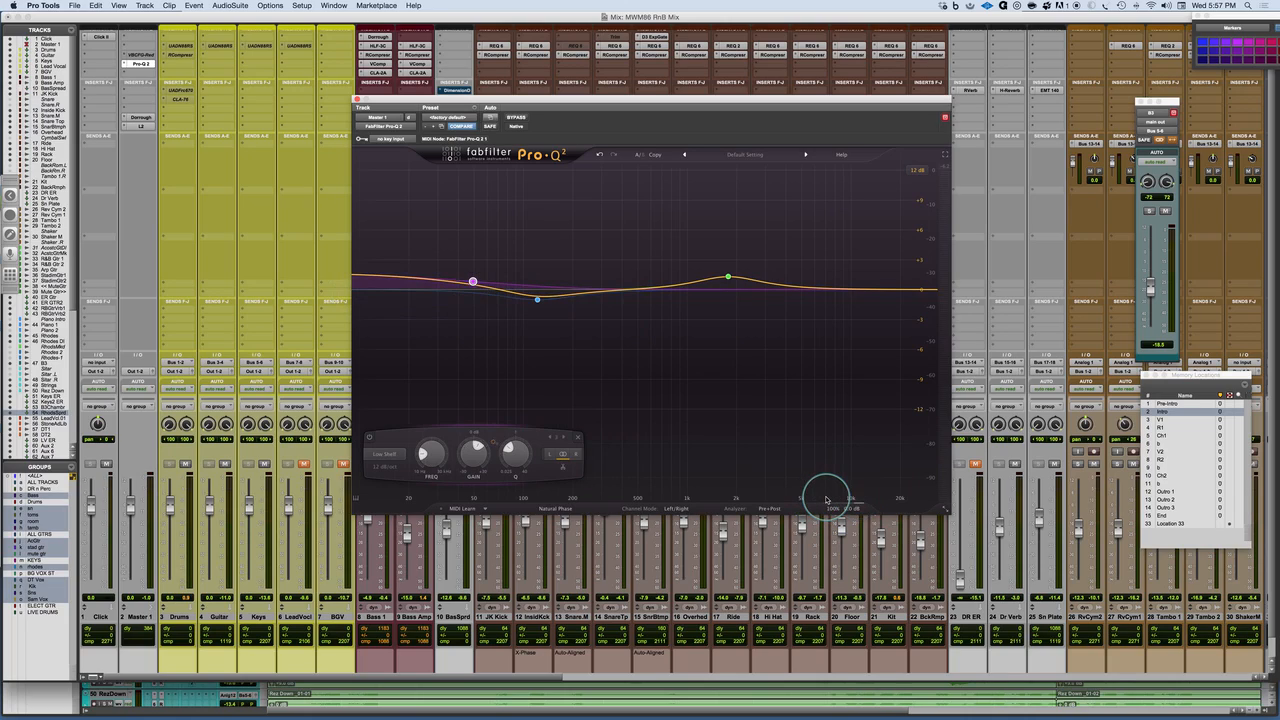
# - Switch the plug-in's global bypass on and off to compare the mix with and without EQ
pyautogui.click(827, 498)
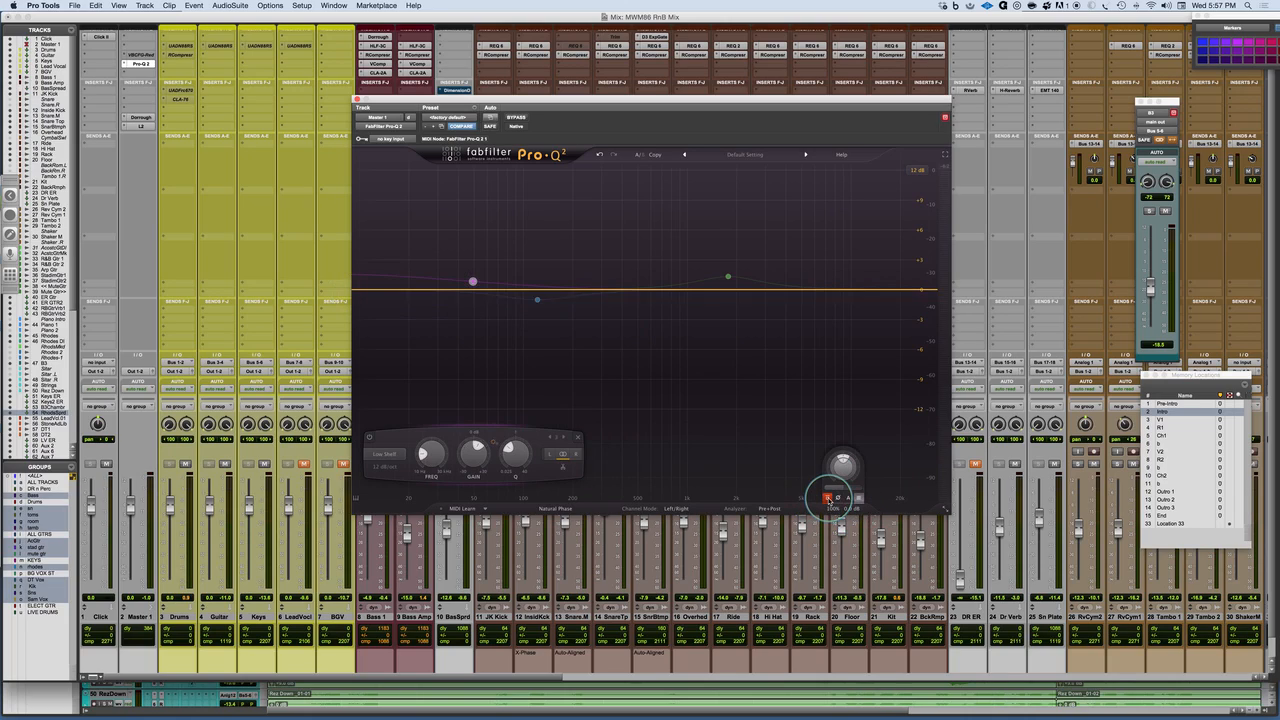
pyautogui.click(827, 498)
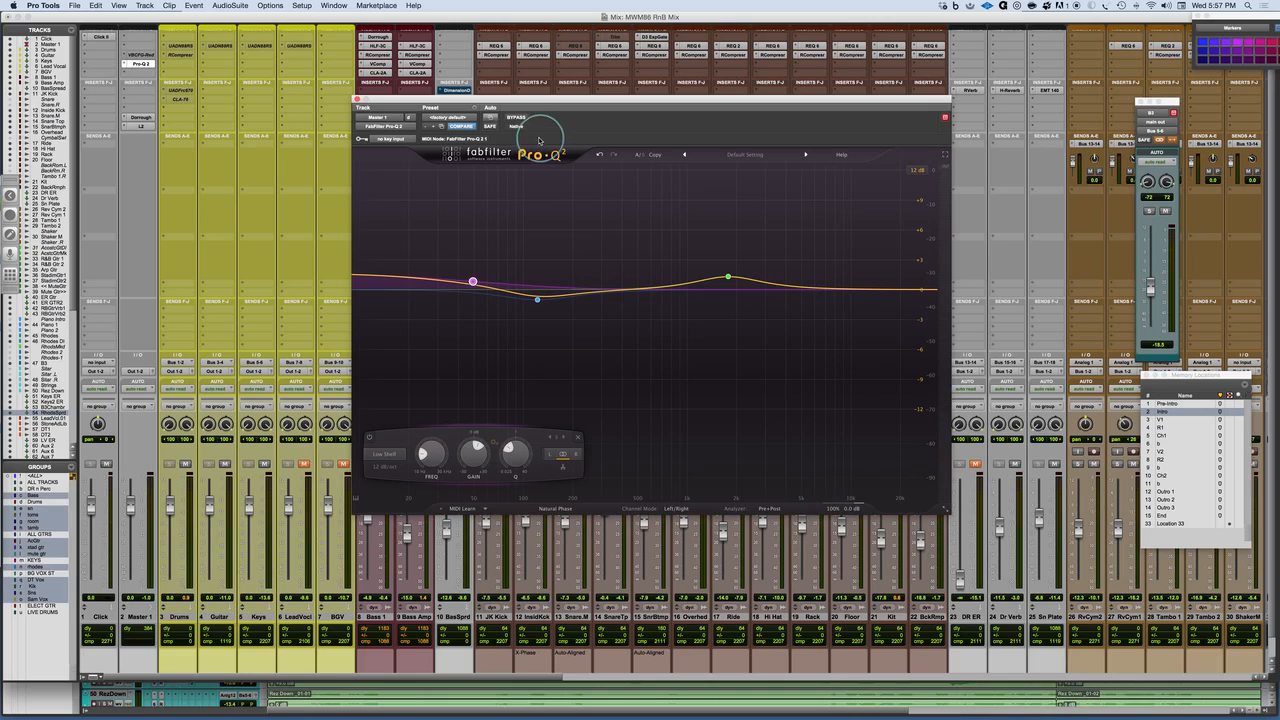
# - Flatten the low shelf near 49 Hz to about 0 dB, then switch to the Plugin of the Week presentation slide
pyautogui.moveTo(474, 281)
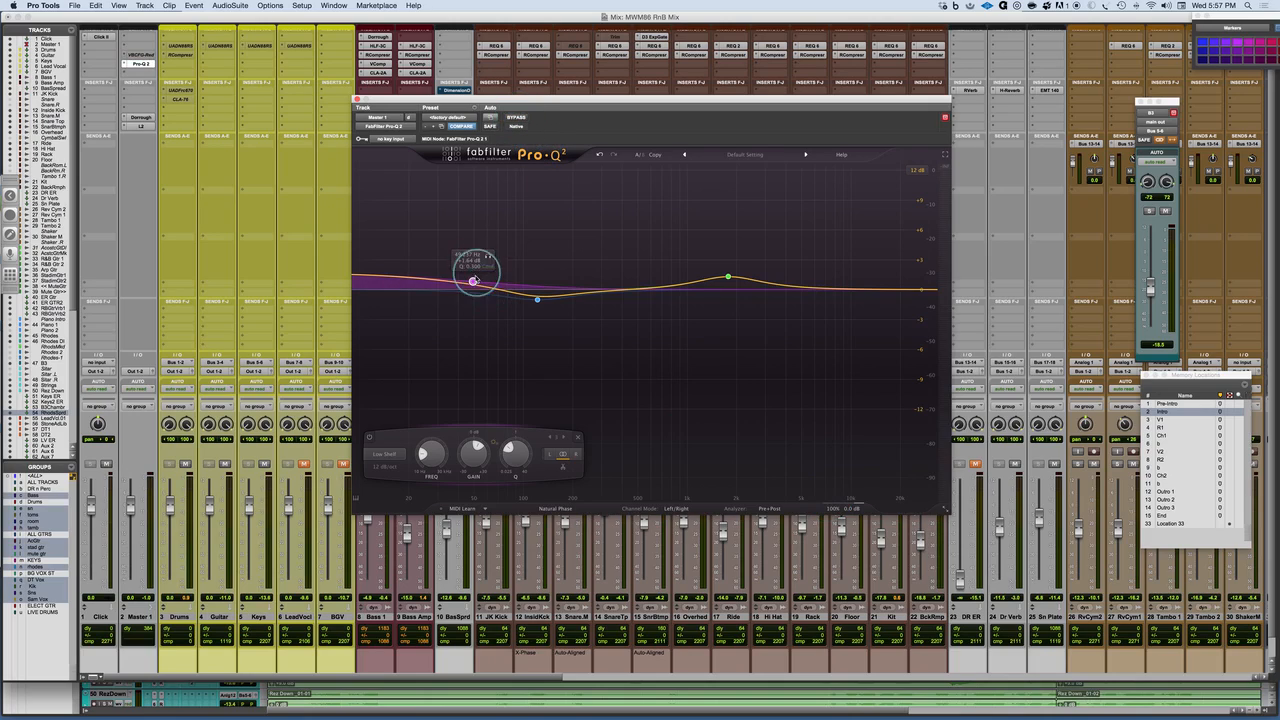
pyautogui.moveTo(474, 281); pyautogui.dragTo(473, 290)
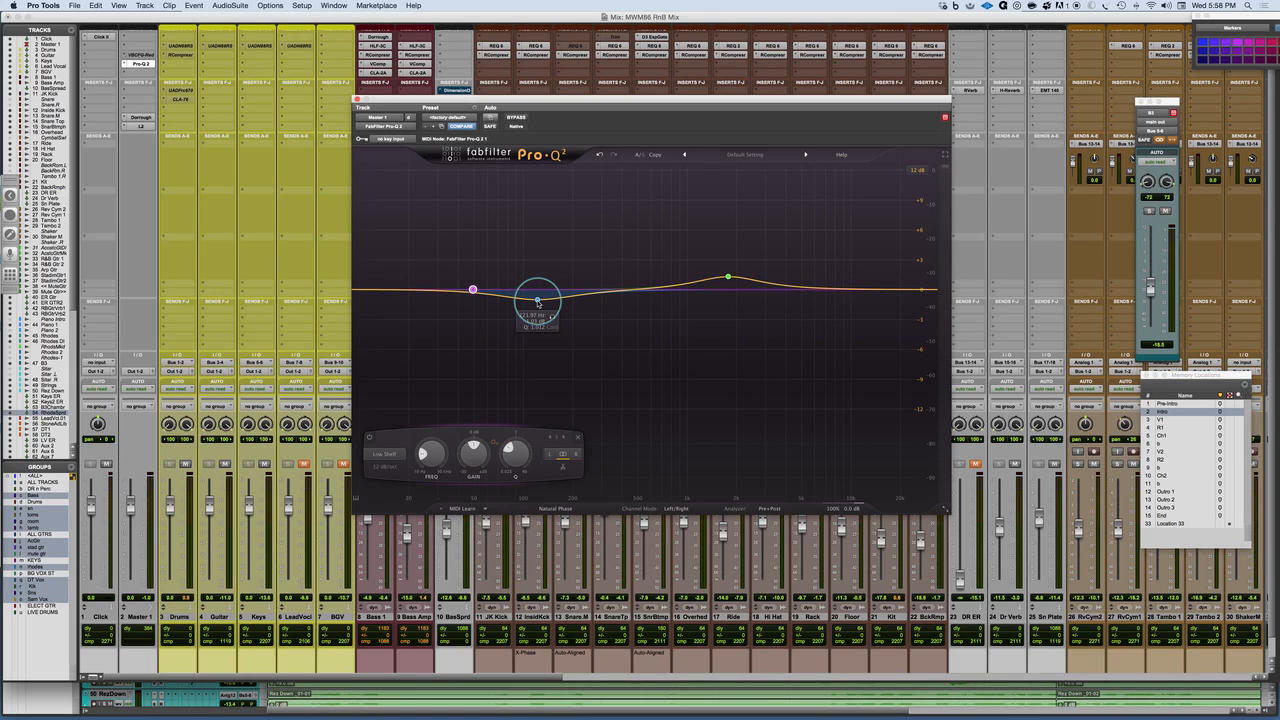
pyautogui.press('super+Tab')
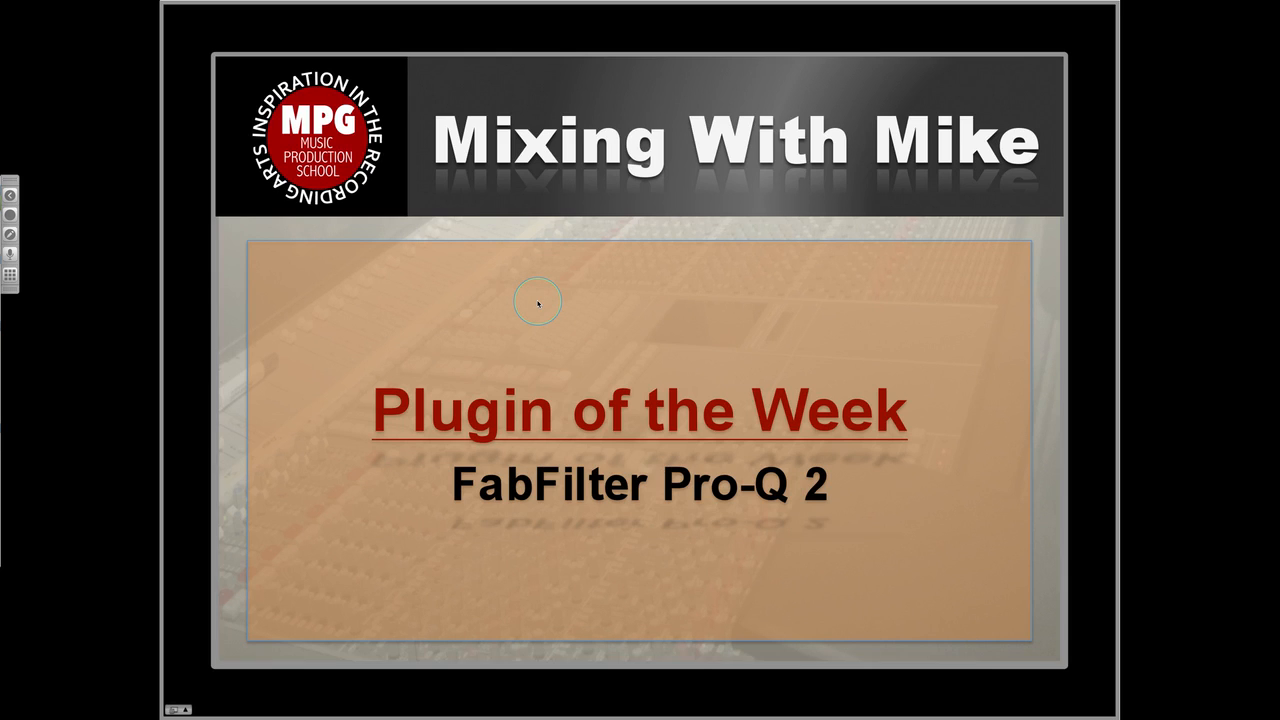